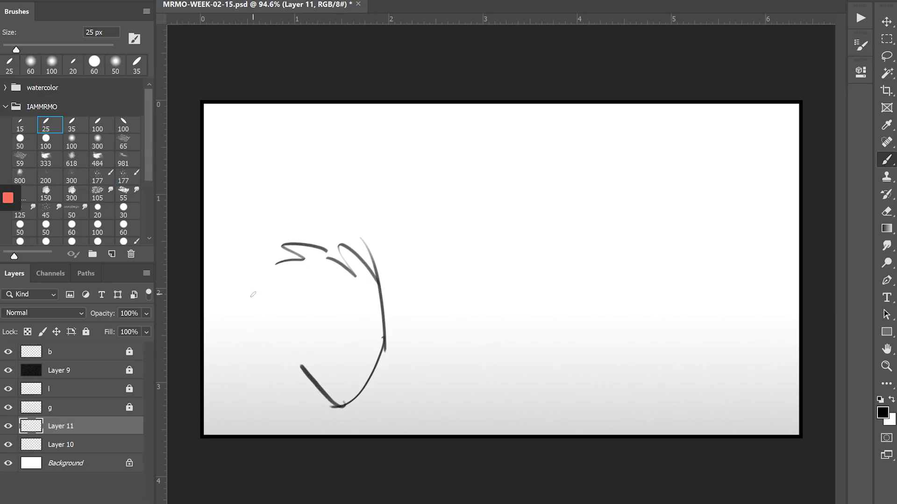
- Set the brush to 30 px and sketch the figure's side jaw line, ear and curved headband across the forehead
key("bracketright")
left_click_drag(283, 319, 317, 394)
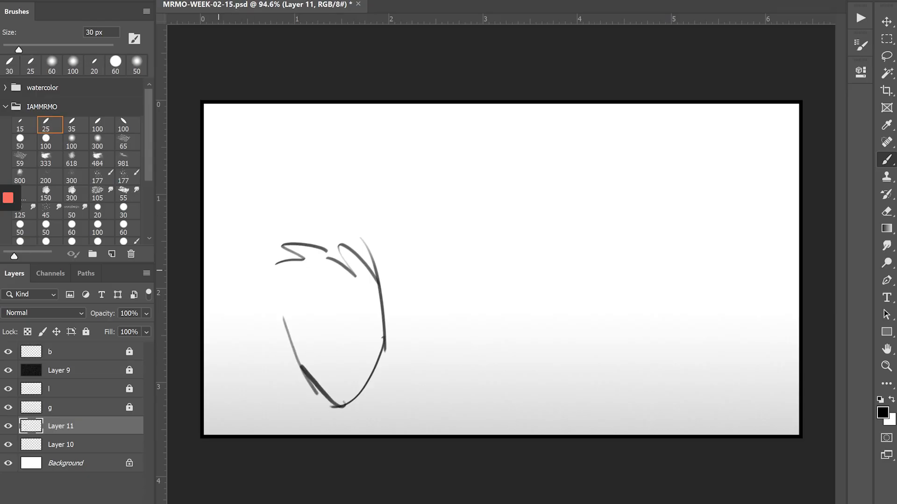
left_click_drag(283, 291, 282, 311)
mouse_move(378, 273)
left_mouse_down()
mouse_move(296, 326)
mouse_move(319, 324)
left_mouse_up()
left_click_drag(379, 302, 304, 342)
left_click_drag(379, 308, 356, 340)
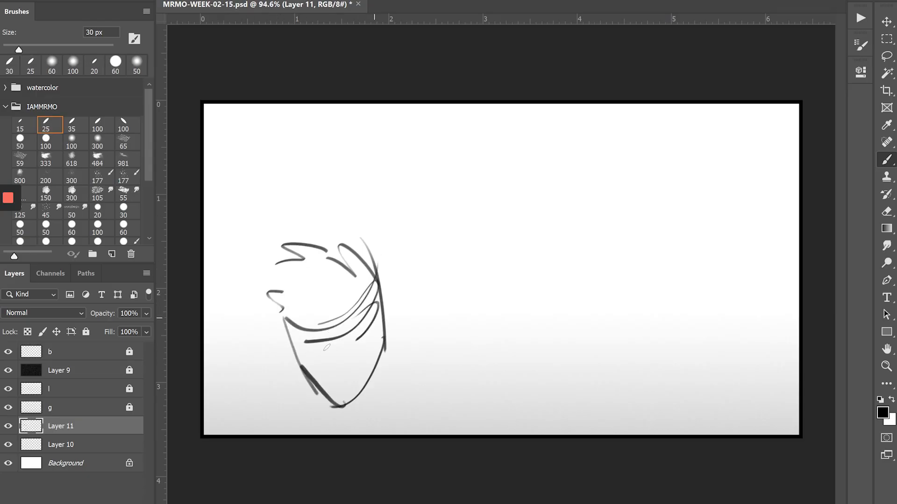
left_click_drag(284, 335, 354, 345)
- Sketch both sloping shoulders from the head and the first outlines of an arm beside it
mouse_move(374, 261)
left_mouse_down()
mouse_move(480, 324)
mouse_move(473, 318)
left_mouse_up()
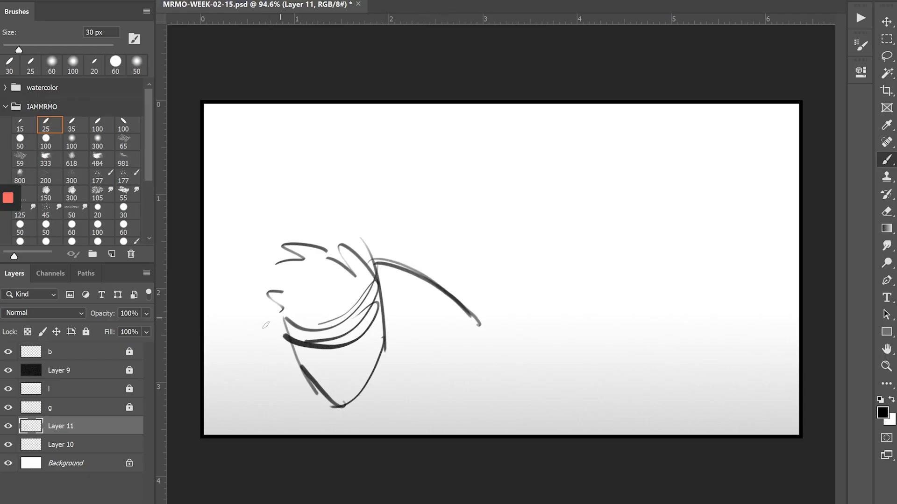
left_click_drag(280, 316, 237, 393)
left_click_drag(471, 287, 449, 369)
left_click_drag(447, 292, 425, 355)
left_click_drag(458, 316, 526, 434)
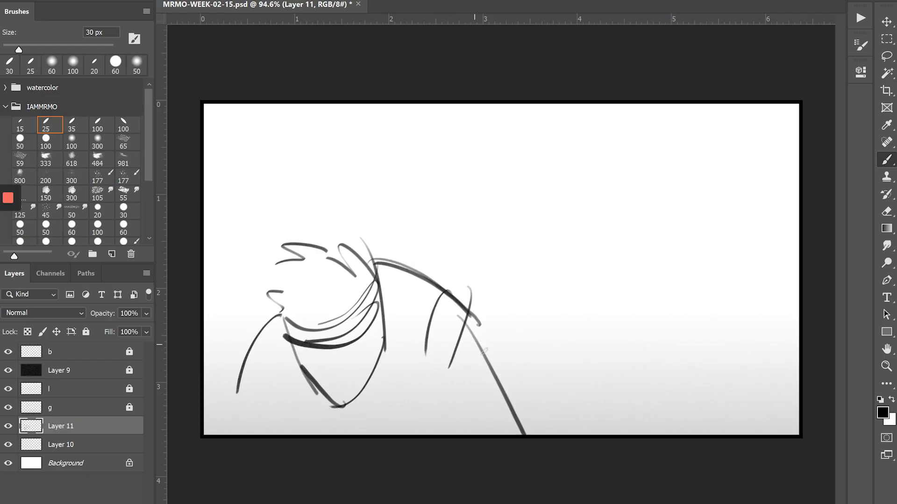
- Rough in the rounded wrist and the upper edge of the forearm, undoing the stray vertical stroke
left_click_drag(473, 344, 543, 415)
left_click_drag(442, 356, 483, 340)
left_click_drag(465, 279, 478, 365)
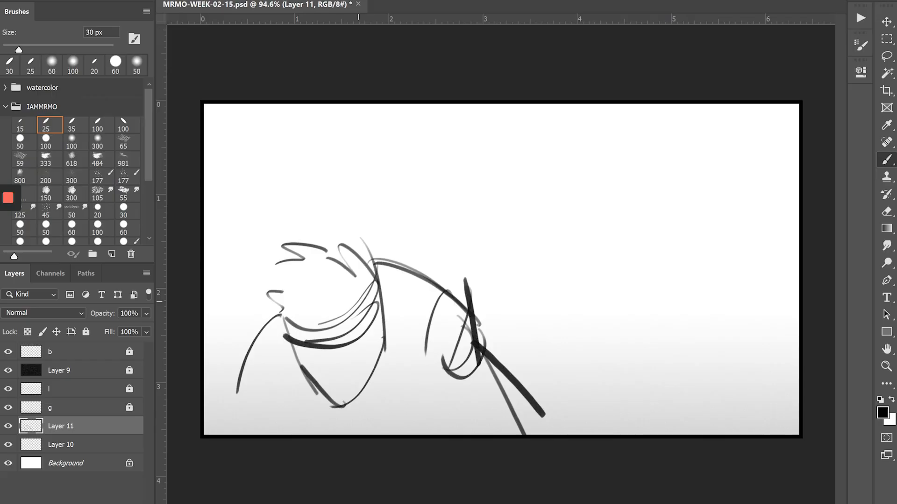
key("ctrl+z")
left_click_drag(471, 333, 440, 372)
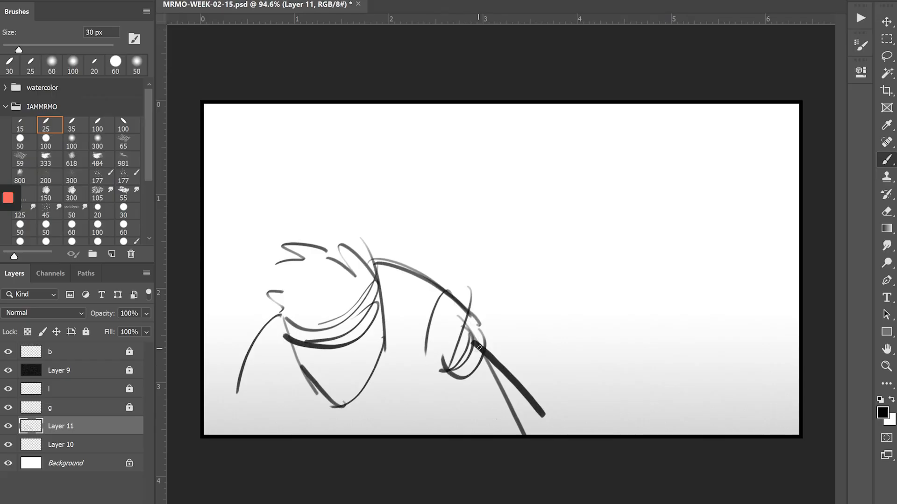
- Sketch the raised forearm with bold edges, a curved cuff and the folded sleeve at the canvas bottom
left_click_drag(479, 347, 523, 387)
mouse_move(460, 398)
left_mouse_down()
mouse_move(514, 379)
mouse_move(521, 356)
mouse_move(536, 399)
left_mouse_up()
mouse_move(530, 374)
left_mouse_down()
mouse_move(560, 386)
mouse_move(542, 434)
left_mouse_up()
mouse_move(467, 411)
left_mouse_down()
mouse_move(479, 434)
mouse_move(470, 432)
left_mouse_up()
mouse_move(474, 347)
left_mouse_down()
mouse_move(461, 305)
mouse_move(472, 310)
left_mouse_up()
left_click_drag(448, 372, 429, 332)
left_click_drag(476, 286, 471, 306)
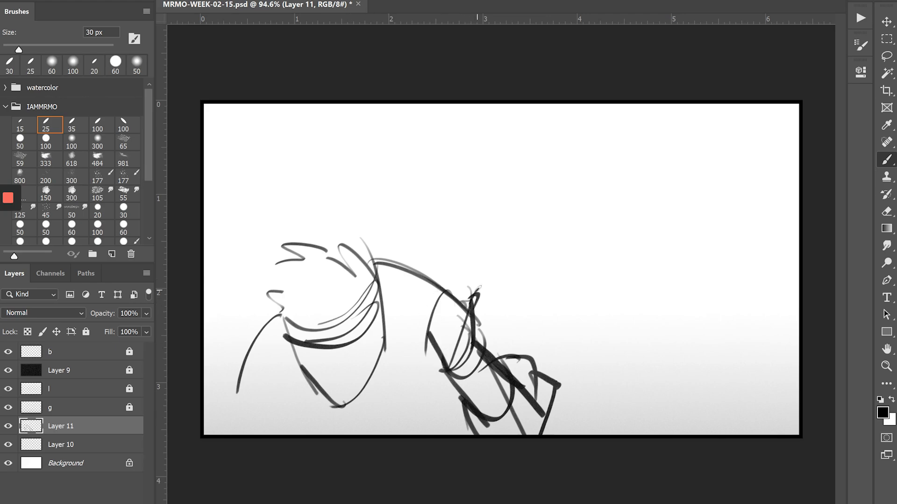
- Sketch the fingers of the raised hand and strengthen the line running from the hand back to the head
mouse_move(444, 278)
left_mouse_down()
mouse_move(478, 285)
mouse_move(455, 316)
left_mouse_up()
mouse_move(417, 296)
left_mouse_down()
mouse_move(456, 303)
mouse_move(452, 312)
left_mouse_up()
mouse_move(422, 317)
left_mouse_down()
mouse_move(444, 322)
mouse_move(428, 343)
left_mouse_up()
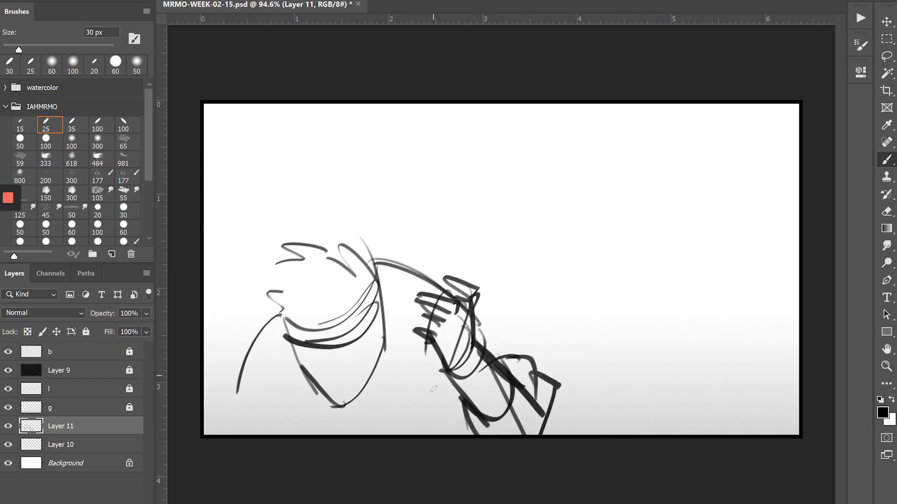
left_click_drag(476, 284, 359, 269)
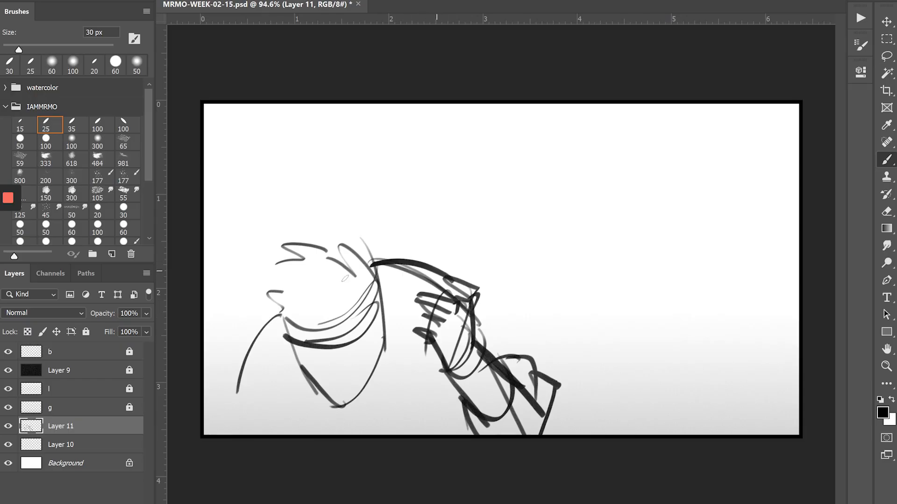
- Sketch the figure's other hand with curled fingers and its arm along the canvas's lower left edge
left_click_drag(246, 348, 272, 313)
left_click_drag(244, 374, 262, 436)
left_click_drag(229, 395, 239, 443)
left_click_drag(260, 384, 255, 437)
mouse_move(281, 403)
left_mouse_down()
mouse_move(276, 435)
mouse_move(256, 424)
mouse_move(267, 419)
left_mouse_up()
left_click_drag(256, 382, 250, 413)
mouse_move(279, 372)
left_mouse_down()
mouse_move(245, 388)
mouse_move(251, 405)
left_mouse_up()
mouse_move(248, 374)
left_mouse_down()
mouse_move(265, 363)
mouse_move(244, 435)
left_mouse_up()
left_click_drag(282, 417, 278, 434)
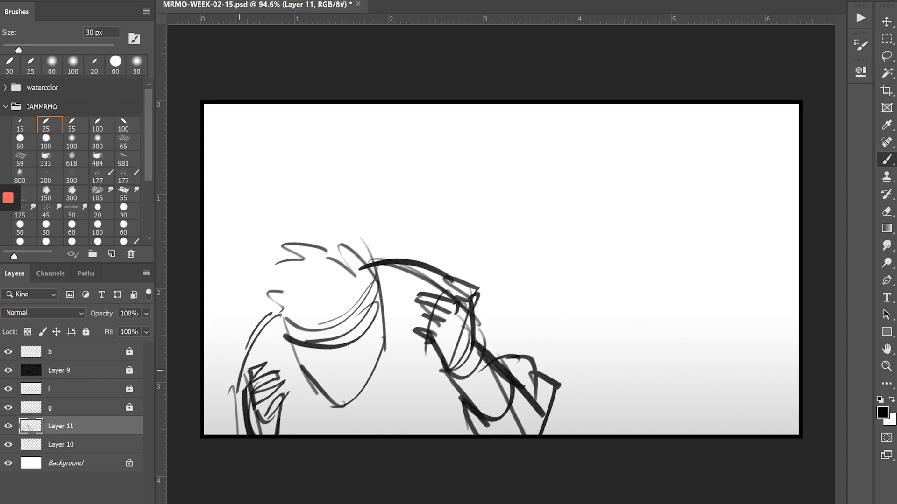
- Sketch the long cloth strips hanging beside the face, the collar below the chin and the cheek contour
left_click_drag(377, 270, 393, 325)
left_click_drag(391, 365, 437, 352)
mouse_move(390, 395)
left_mouse_down()
mouse_move(455, 388)
mouse_move(415, 432)
left_mouse_up()
mouse_move(377, 266)
left_mouse_down()
mouse_move(398, 331)
mouse_move(384, 435)
left_mouse_up()
left_click_drag(404, 336, 393, 435)
left_click_drag(368, 396, 388, 410)
mouse_move(388, 315)
left_mouse_down()
mouse_move(372, 435)
mouse_move(332, 406)
mouse_move(350, 400)
left_mouse_up()
left_click_drag(280, 328, 310, 393)
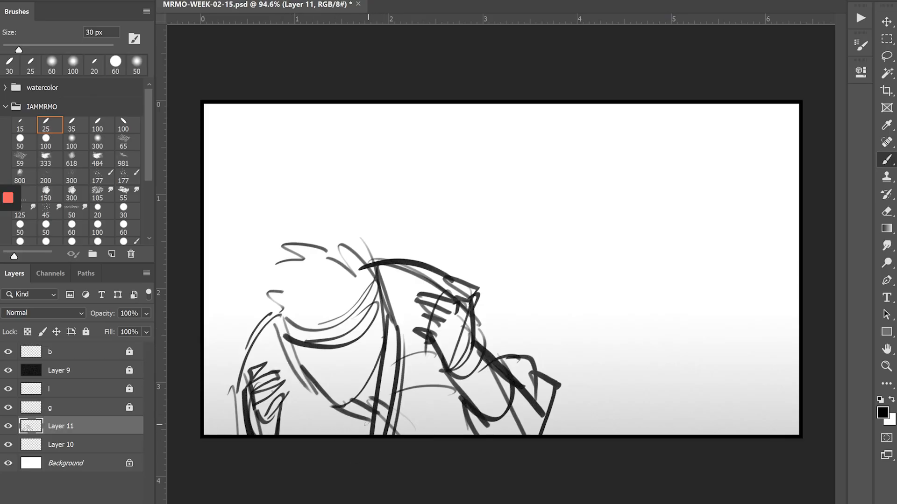
- Draw a faint curved centre line down the face and reduce the brush size to 25 px
left_click_drag(326, 349, 341, 406)
key("ctrl+z")
left_click_drag(314, 333, 347, 406)
key("bracketleft")
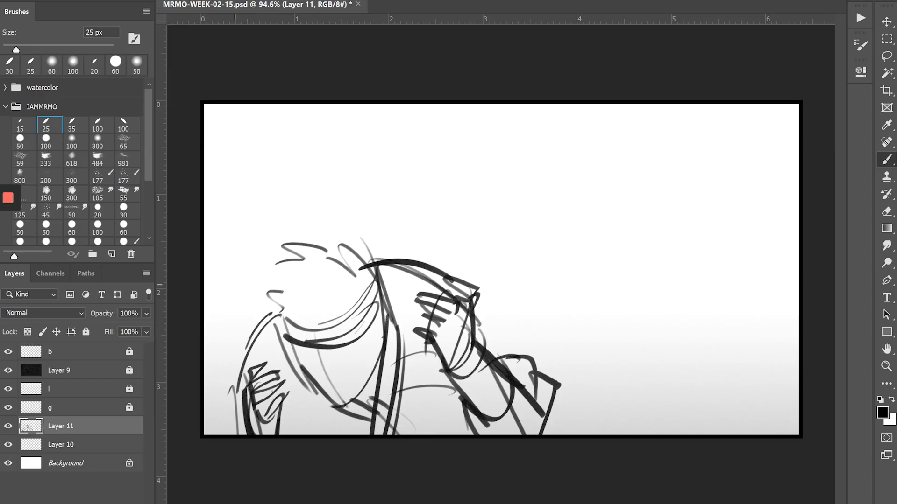
left_click_drag(336, 350, 339, 379)
key("ctrl+z")
left_click_drag(328, 349, 335, 399)
key("ctrl+z")
- Sketch the face's brow, narrowed eyes, nose and mouth, and reinforce the jaw contour
mouse_move(368, 329)
left_mouse_down()
mouse_move(331, 350)
mouse_move(339, 352)
mouse_move(316, 350)
left_mouse_up()
mouse_move(299, 355)
left_mouse_down()
mouse_move(362, 345)
mouse_move(302, 357)
mouse_move(324, 347)
mouse_move(340, 378)
mouse_move(316, 371)
left_mouse_up()
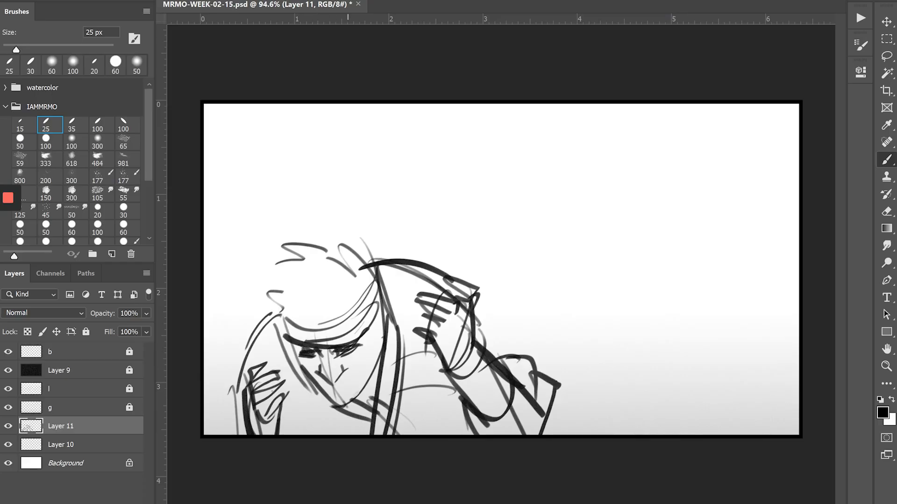
mouse_move(363, 386)
left_mouse_down()
mouse_move(345, 376)
mouse_move(364, 372)
mouse_move(362, 389)
mouse_move(336, 386)
mouse_move(353, 387)
mouse_move(337, 399)
mouse_move(362, 396)
mouse_move(333, 398)
left_mouse_up()
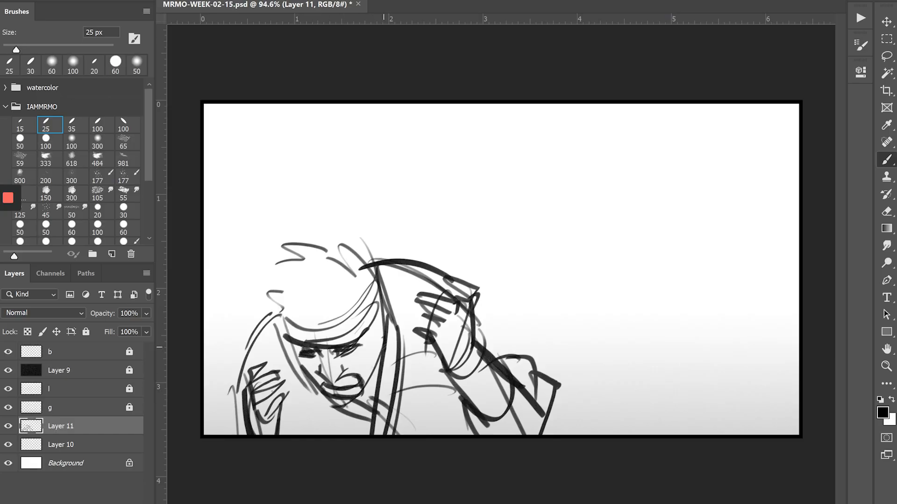
mouse_move(383, 347)
left_mouse_down()
mouse_move(351, 412)
mouse_move(329, 410)
left_mouse_up()
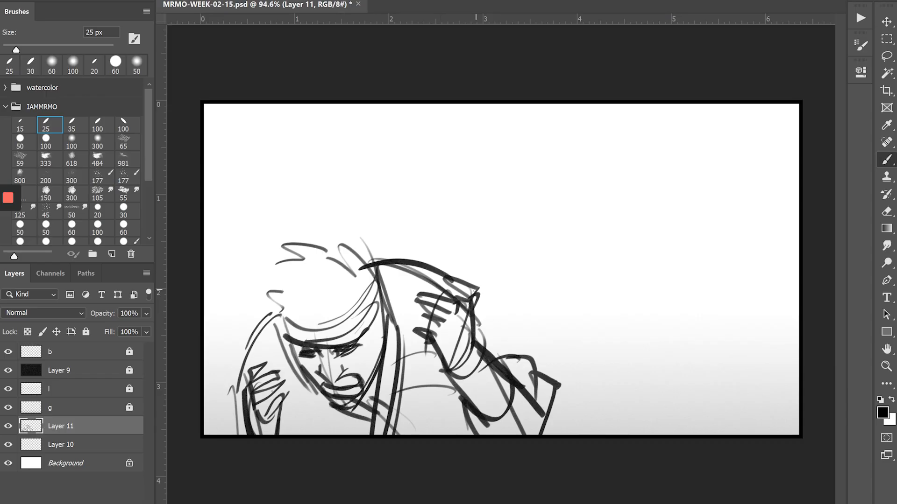
- Erase the sleeve strokes at the lower end of the raised forearm and undo the trial sleeve outlines
mouse_move(476, 304)
left_mouse_down()
mouse_move(557, 360)
mouse_move(542, 407)
mouse_move(519, 432)
left_mouse_up()
key("ctrl+z")
key("e")
key("b")
mouse_move(482, 295)
left_mouse_down()
mouse_move(494, 317)
mouse_move(558, 348)
left_mouse_up()
key("ctrl+z")
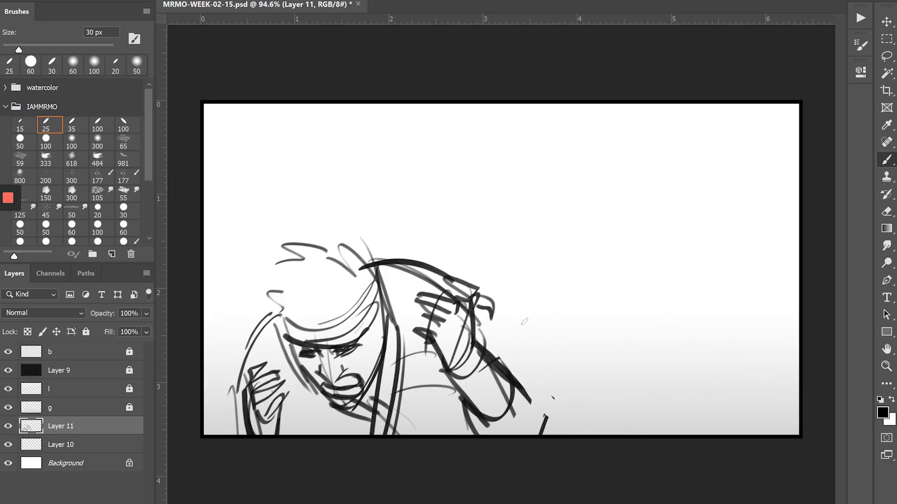
- Sketch a wider sleeve with a 30 px brush, sloping from the raised hand to a rounded elbow
left_click_drag(494, 311, 558, 335)
left_click_drag(565, 342, 559, 406)
left_click_drag(567, 362, 567, 425)
left_click_drag(549, 331, 563, 429)
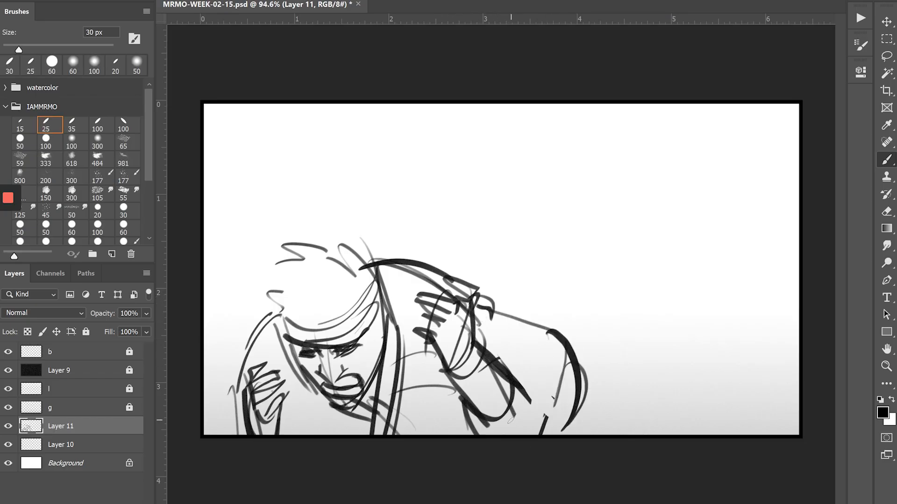
left_click_drag(514, 364, 559, 360)
- Erase the old forearm lines and redraw a thicker forearm ending in a rounded sleeve opening
key("e")
left_click_drag(467, 362, 506, 386)
left_click_drag(519, 346, 500, 393)
mouse_move(497, 427)
left_mouse_down()
mouse_move(551, 346)
mouse_move(580, 413)
mouse_move(519, 430)
left_mouse_up()
key("b")
left_click_drag(520, 350, 502, 397)
mouse_move(546, 355)
left_mouse_down()
mouse_move(484, 346)
mouse_move(524, 400)
left_mouse_up()
- Erase the leftover lines below the wrist and reinforce the forearm's lower edge and rounded sleeve opening
key("e")
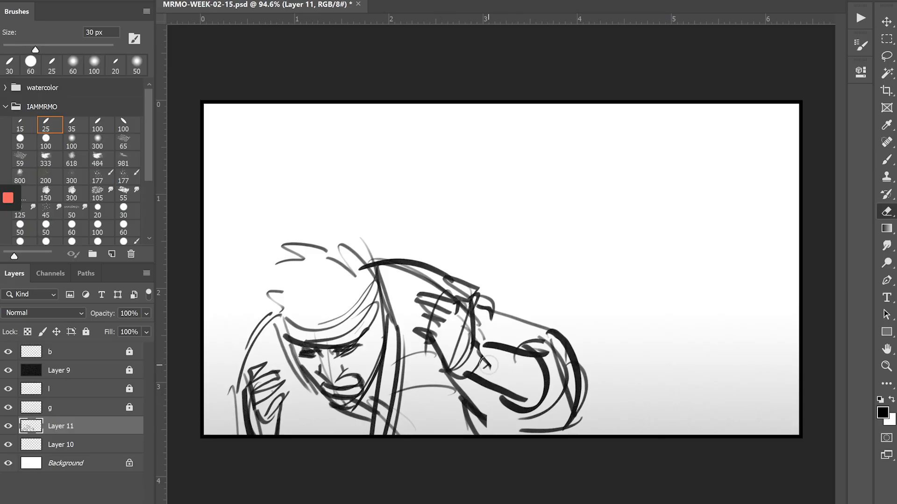
left_click_drag(484, 426, 462, 395)
key("b")
left_click_drag(528, 401, 461, 372)
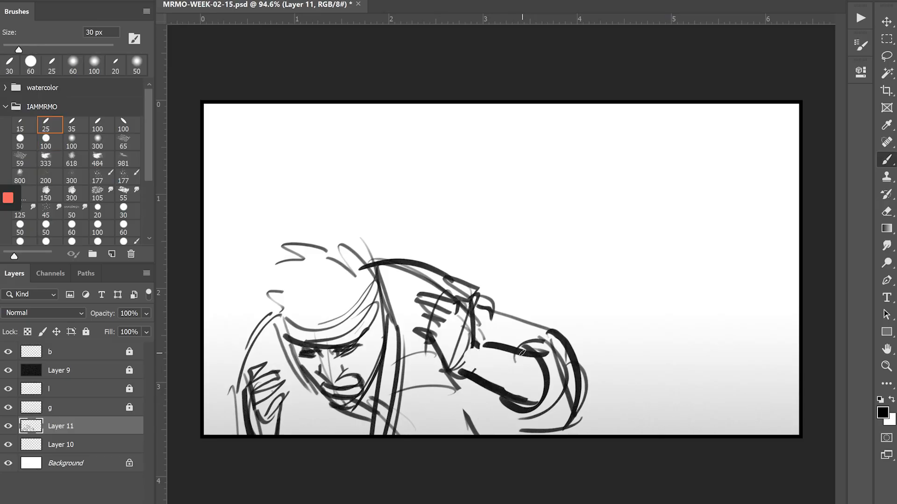
mouse_move(524, 351)
left_mouse_down()
mouse_move(489, 403)
mouse_move(542, 428)
left_mouse_up()
mouse_move(468, 386)
left_mouse_down()
mouse_move(513, 418)
mouse_move(484, 395)
mouse_move(498, 425)
left_mouse_up()
key("ctrl+z")
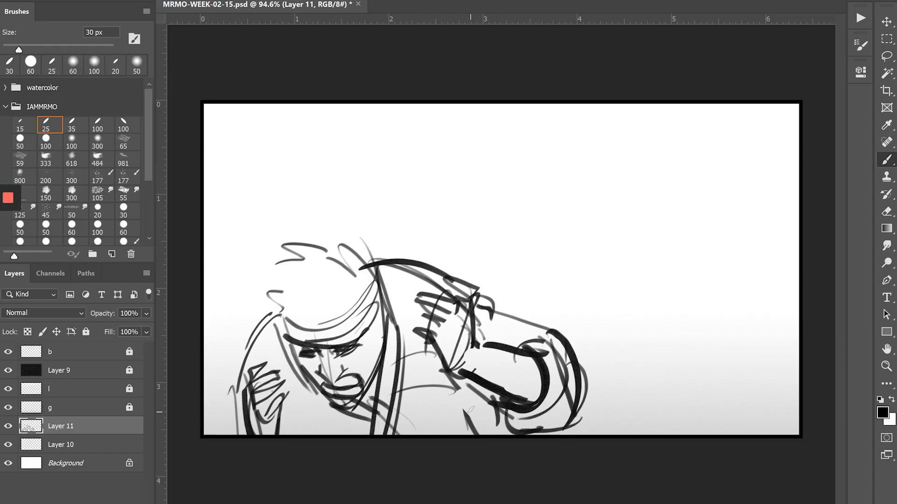
- Sketch dark vertical fabric folds under the forearm down to the canvas's bottom edge
left_click_drag(472, 393, 463, 435)
left_click_drag(478, 394, 473, 434)
mouse_move(490, 413)
left_mouse_down()
mouse_move(479, 432)
mouse_move(487, 435)
left_mouse_up()
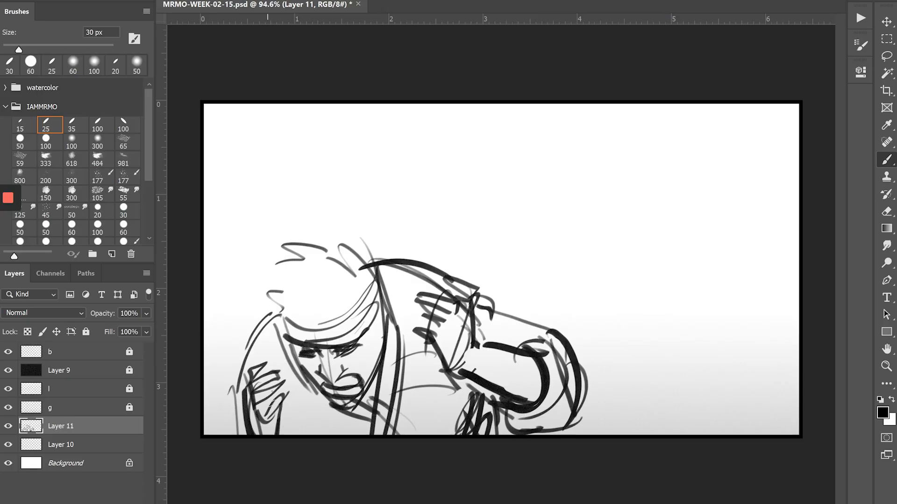
mouse_move(335, 439)
left_mouse_down()
mouse_move(285, 416)
mouse_move(299, 436)
left_mouse_up()
key("ctrl+z")
left_click_drag(465, 431, 372, 436)
key("ctrl+z")
left_click_drag(487, 435, 374, 436)
key("ctrl+z")
- Enlarge the figure sketch on Layer 11 proportionally and reposition it in the canvas's lower left corner
key("v")
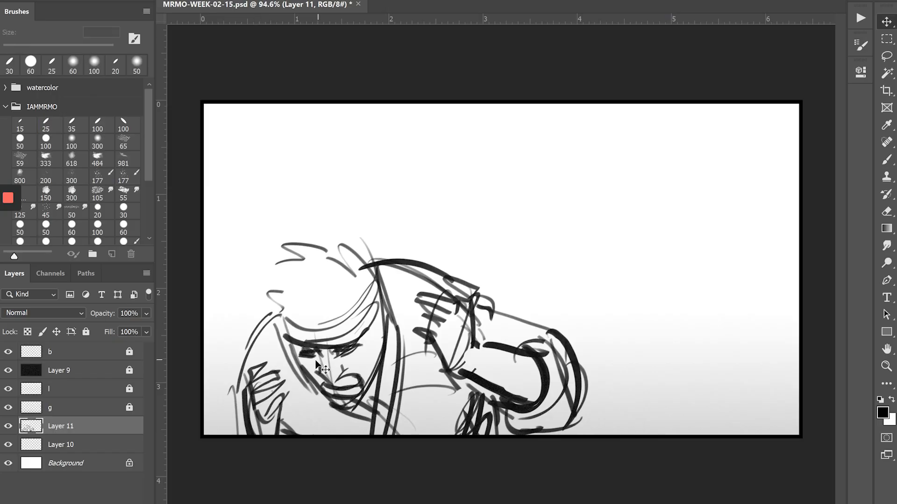
left_click_drag(316, 359, 304, 359)
key("ctrl+t")
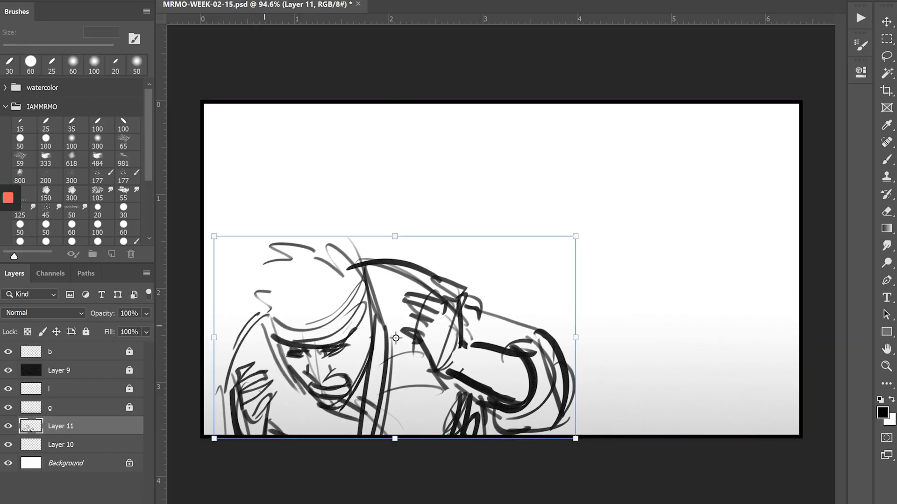
left_click_drag(214, 235, 187, 217)
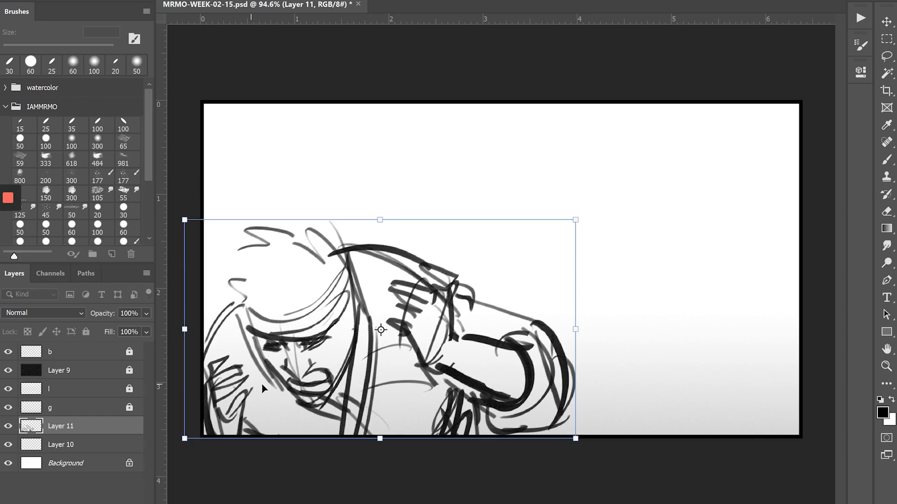
left_click_drag(251, 386, 265, 386)
key("Return")
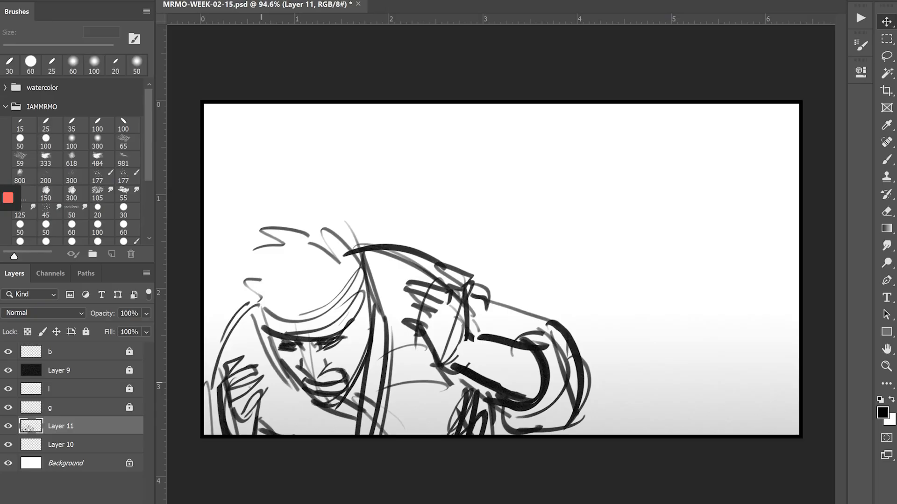
- Add a new layer above the figure sketch and rough in a second figure's tilted head near the right edge
key("ctrl+shift+n")
key("Return")
key("b")
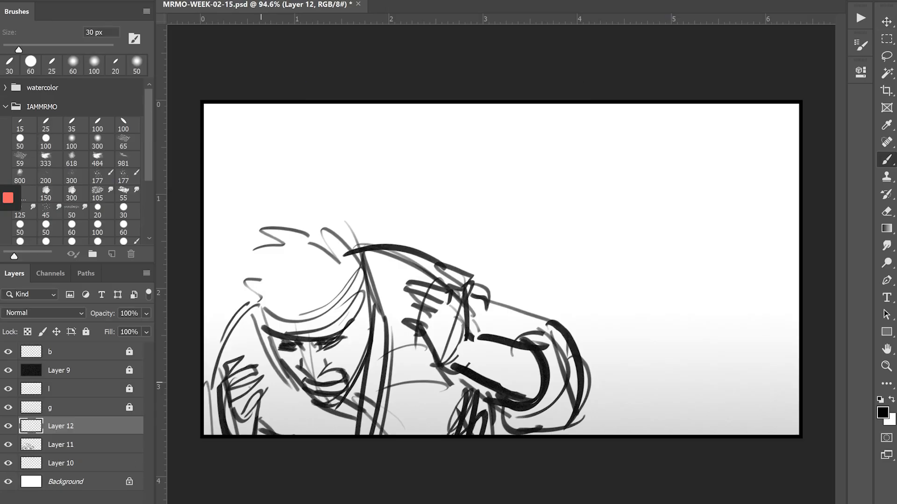
left_click_drag(729, 261, 783, 248)
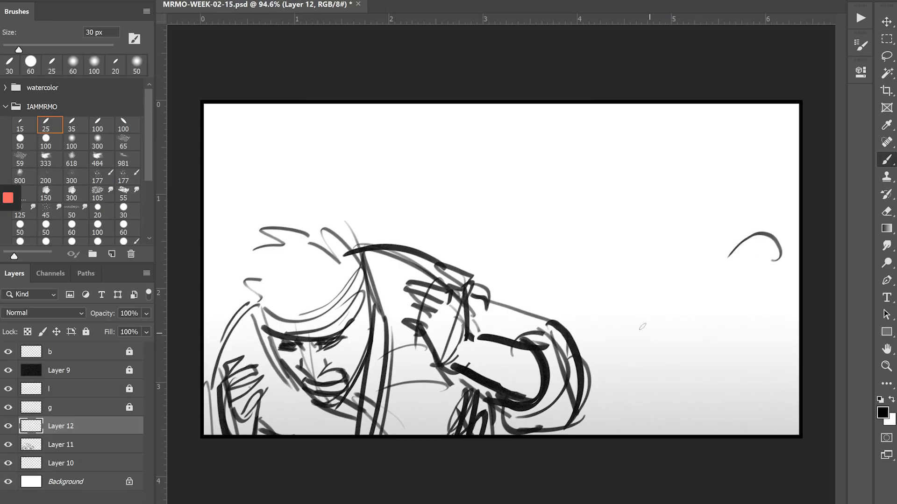
key("ctrl+z")
mouse_move(726, 232)
left_mouse_down()
mouse_move(739, 275)
mouse_move(764, 268)
left_mouse_up()
key("ctrl+z")
mouse_move(772, 269)
left_mouse_down()
mouse_move(721, 333)
mouse_move(703, 293)
left_mouse_up()
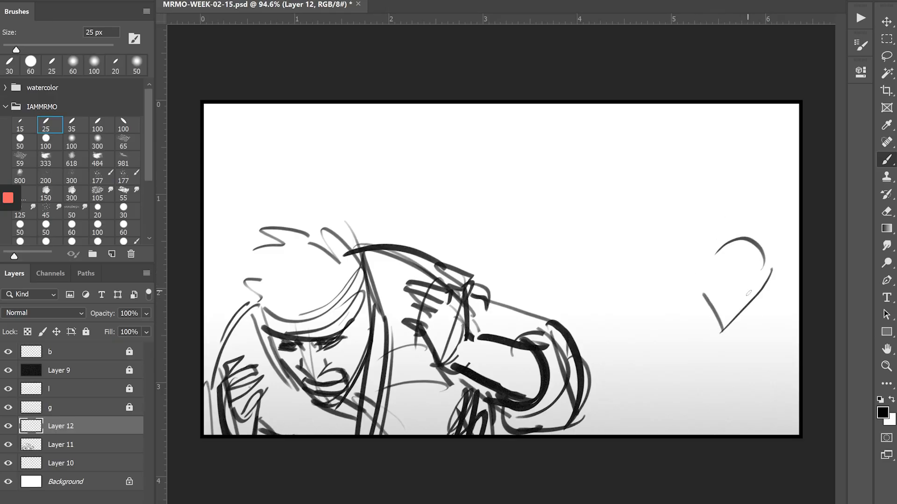
- Refine the second figure's jaw and ear and sketch the collar behind the head, undoing the long body line
mouse_move(773, 270)
left_mouse_down()
mouse_move(710, 346)
mouse_move(736, 313)
mouse_move(740, 271)
mouse_move(710, 282)
mouse_move(707, 322)
mouse_move(662, 321)
mouse_move(701, 286)
left_mouse_up()
mouse_move(663, 322)
left_mouse_down()
mouse_move(692, 286)
mouse_move(707, 309)
left_mouse_up()
mouse_move(699, 276)
left_mouse_down()
mouse_move(684, 282)
mouse_move(664, 323)
left_mouse_up()
left_click_drag(699, 314, 667, 413)
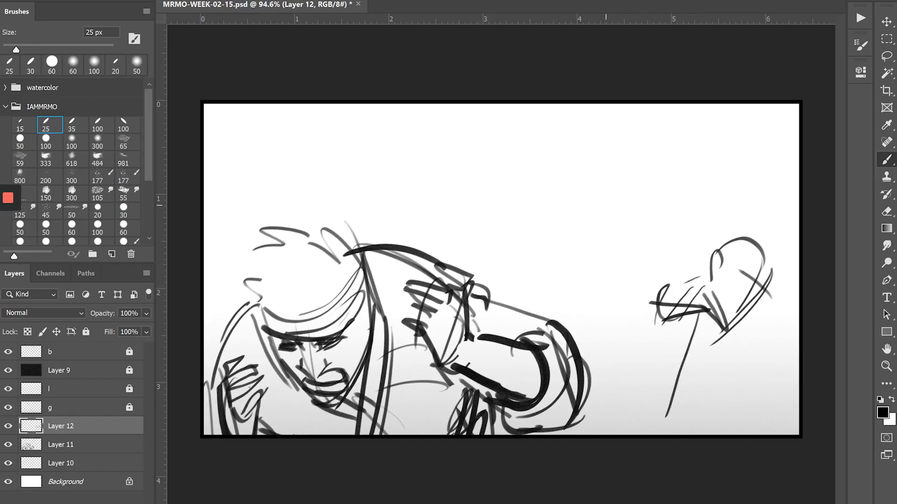
key("ctrl+z")
- Sketch the second figure's curved back, chest line and the top of the bent arm
left_click_drag(696, 318, 654, 381)
mouse_move(699, 270)
left_mouse_down()
mouse_move(640, 288)
mouse_move(591, 345)
left_mouse_up()
left_click_drag(700, 322, 685, 382)
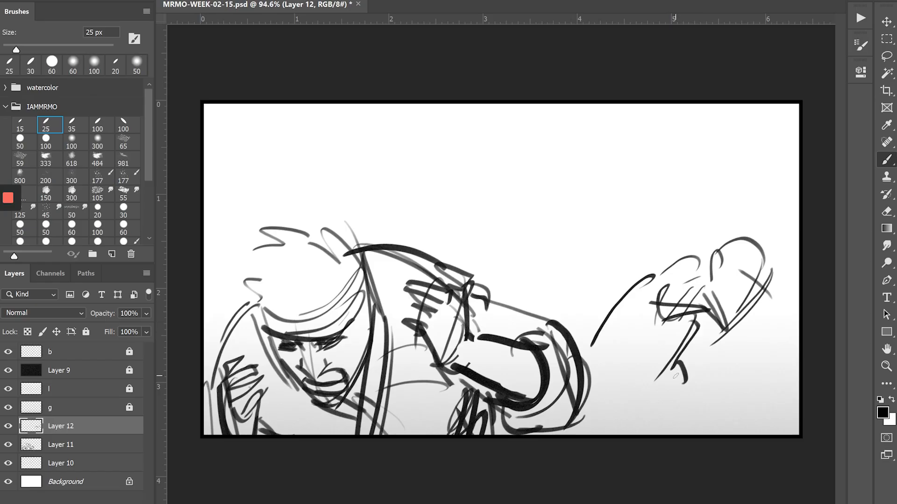
left_click_drag(594, 384, 675, 364)
left_click_drag(677, 287, 580, 357)
- Sketch the second figure's chest edge, sleeve folds and lower arm down to the canvas's bottom edge
left_click_drag(669, 380, 704, 321)
mouse_move(638, 380)
left_mouse_down()
mouse_move(683, 403)
mouse_move(690, 439)
left_mouse_up()
left_click_drag(642, 417, 682, 433)
left_click_drag(640, 376, 639, 435)
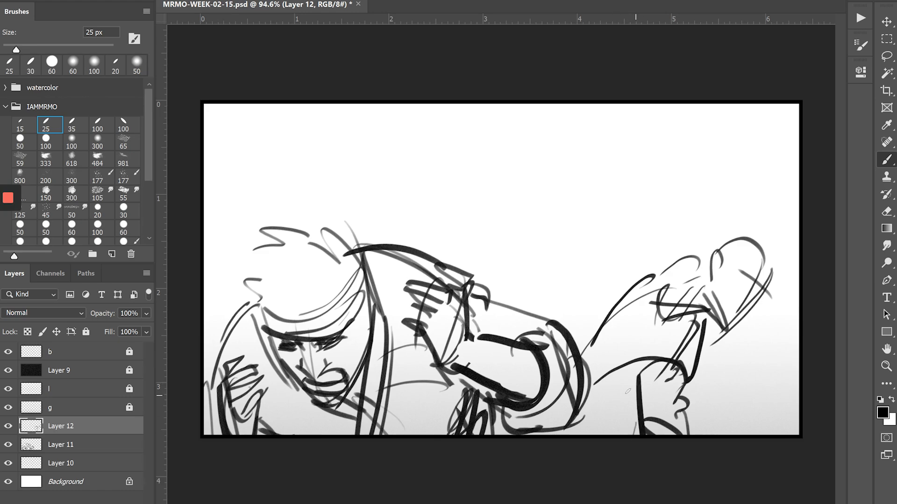
mouse_move(628, 391)
left_mouse_down()
mouse_move(631, 363)
mouse_move(594, 427)
mouse_move(580, 416)
mouse_move(613, 405)
left_mouse_up()
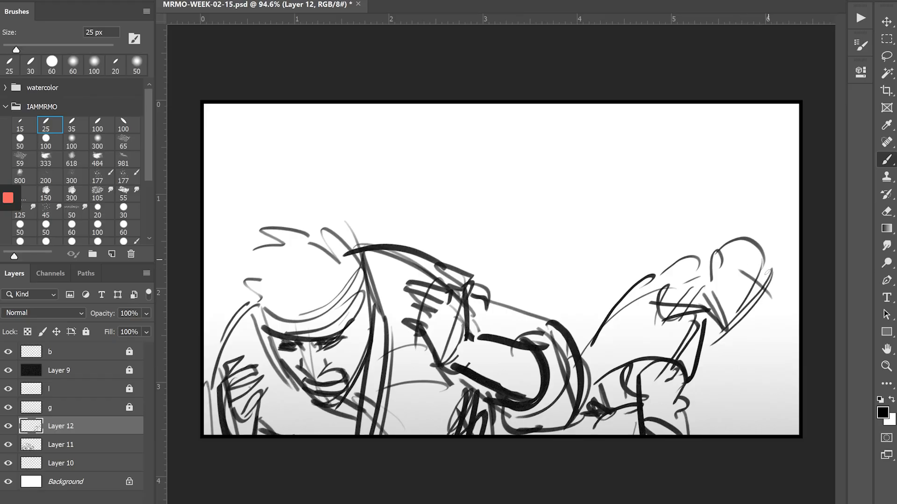
- Sketch the second figure's facial features and darken the profile from the eye to the chin
left_click_drag(768, 257, 762, 303)
mouse_move(749, 271)
left_mouse_down()
mouse_move(762, 271)
mouse_move(759, 286)
mouse_move(750, 279)
mouse_move(759, 313)
mouse_move(747, 309)
mouse_move(745, 326)
mouse_move(722, 336)
mouse_move(736, 322)
left_mouse_up()
key("ctrl+z")
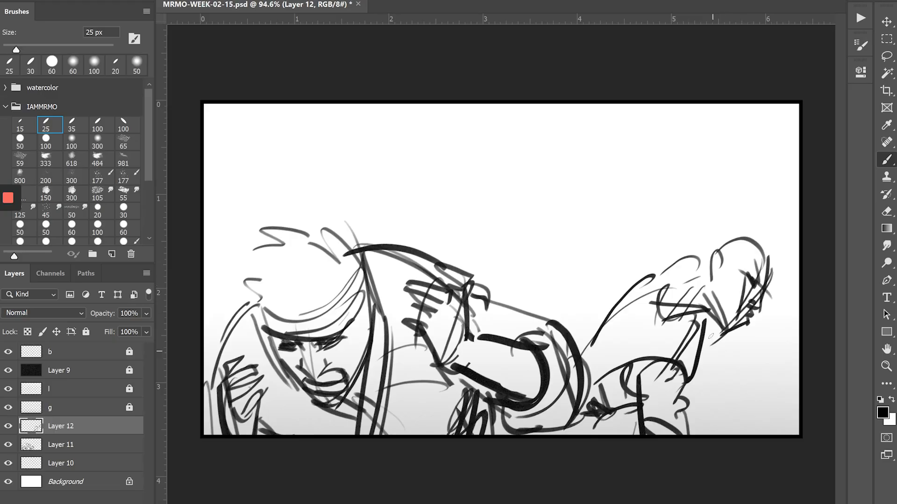
left_click_drag(746, 264, 733, 324)
- Sketch a wide-brimmed hat over the second figure's head and add outer contour strokes along the back
mouse_move(798, 293)
left_mouse_down()
mouse_move(755, 308)
mouse_move(764, 306)
left_mouse_up()
key("ctrl+z")
mouse_move(799, 203)
left_mouse_down()
mouse_move(755, 228)
mouse_move(703, 221)
mouse_move(703, 269)
left_mouse_up()
left_click_drag(703, 219, 687, 247)
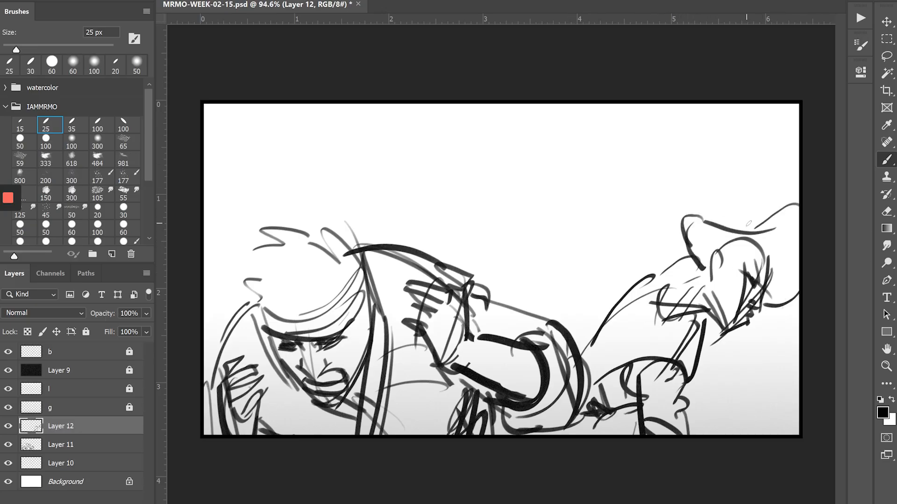
left_click_drag(768, 213, 723, 221)
left_click_drag(701, 341, 717, 327)
left_click_drag(680, 251, 601, 307)
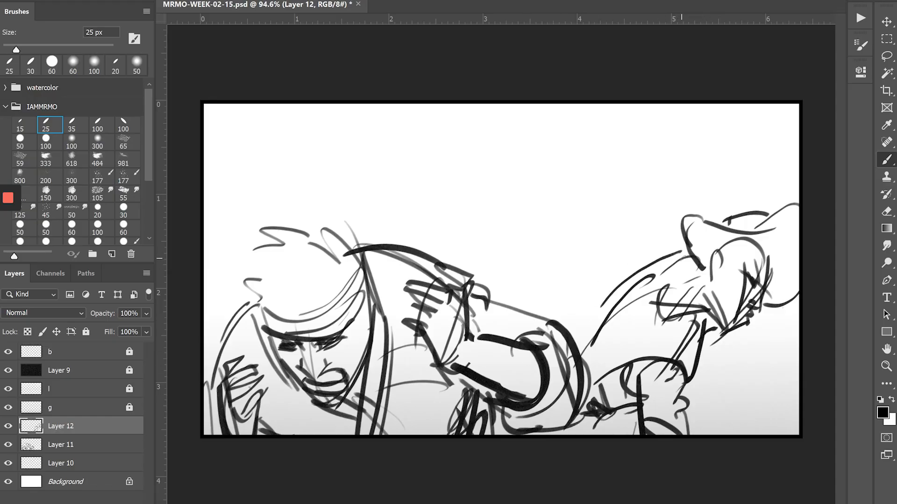
- Undo the last outer contour stroke along the second figure's back and sketch the outstretched arm and hand behind the hat
key("ctrl+z")
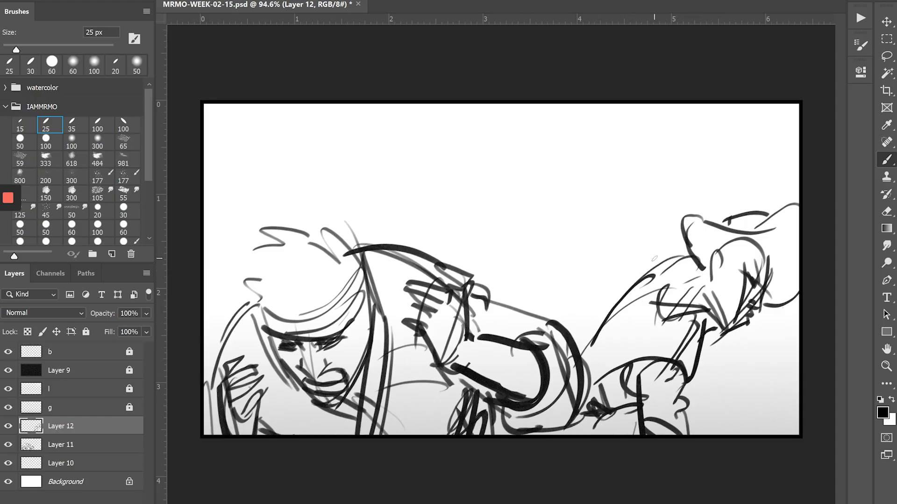
mouse_move(663, 255)
left_mouse_down()
mouse_move(628, 276)
mouse_move(575, 246)
left_mouse_up()
mouse_move(578, 253)
left_mouse_down()
mouse_move(633, 275)
mouse_move(590, 257)
left_mouse_up()
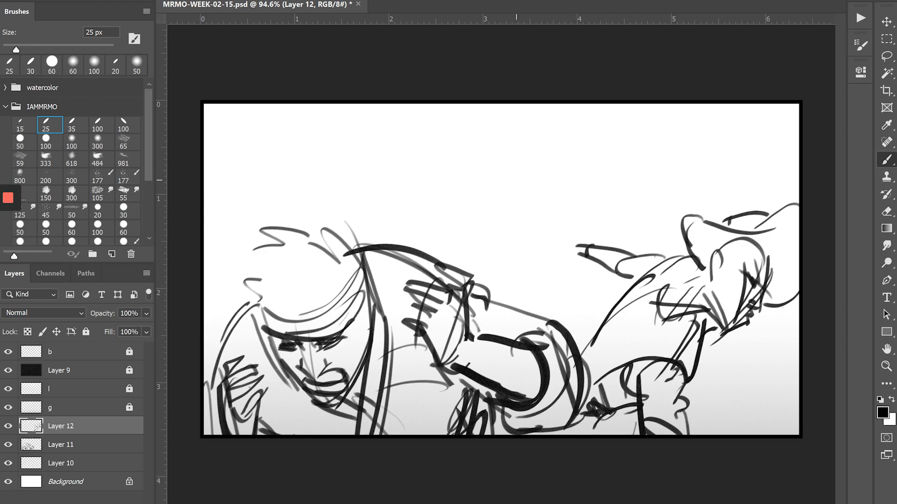
mouse_move(639, 282)
left_mouse_down()
mouse_move(573, 264)
mouse_move(572, 250)
mouse_move(579, 253)
left_mouse_up()
mouse_move(580, 253)
left_mouse_down()
mouse_move(587, 262)
mouse_move(575, 228)
mouse_move(582, 247)
mouse_move(564, 252)
mouse_move(577, 265)
left_mouse_up()
left_click_drag(579, 256, 570, 265)
- Sketch a small handgun in mid-air beyond the outstretched hand, then move and rotate it slightly toward the foreground arm
mouse_move(543, 225)
left_mouse_down()
mouse_move(537, 216)
mouse_move(517, 233)
mouse_move(515, 281)
left_mouse_up()
left_click_drag(521, 259, 519, 280)
key("l")
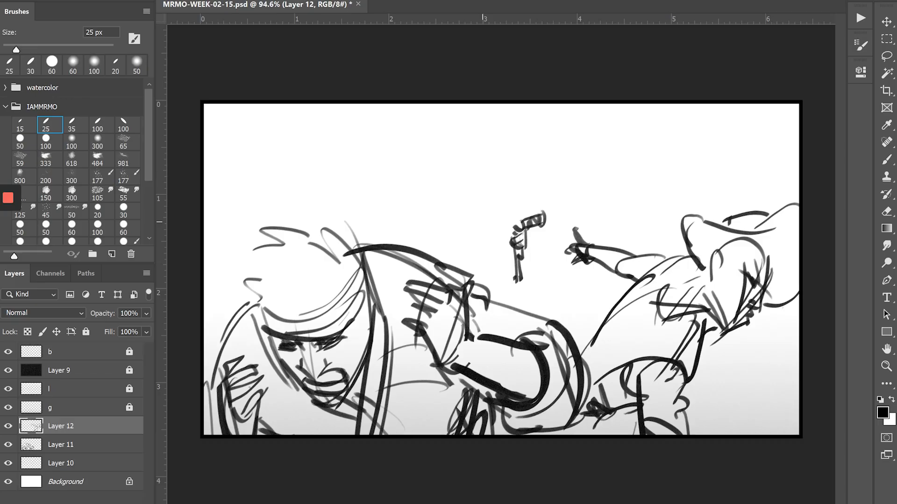
mouse_move(523, 191)
left_mouse_down()
mouse_move(558, 211)
mouse_move(509, 297)
mouse_move(491, 210)
left_mouse_up()
key("v")
left_click_drag(525, 241, 520, 254)
key("ctrl+t")
mouse_move(464, 223)
left_mouse_down()
mouse_move(452, 244)
mouse_move(515, 261)
left_mouse_up()
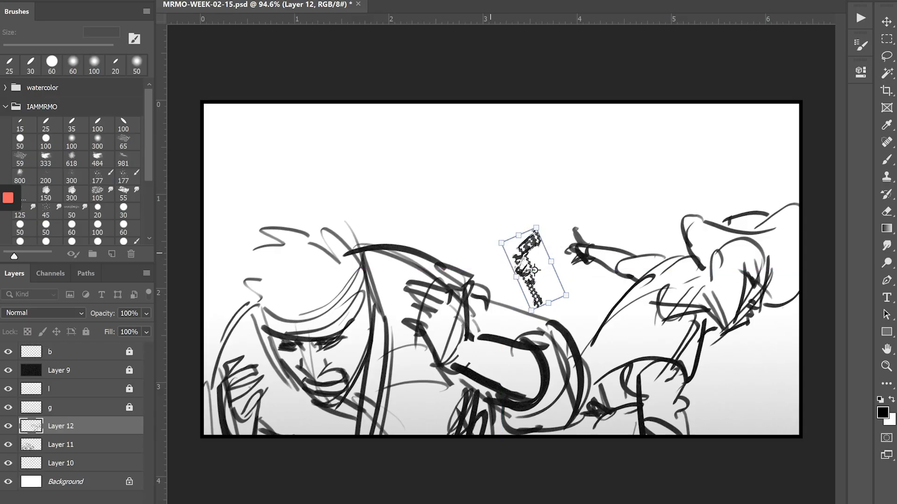
key("Return")
key("ctrl+d")
key("b")
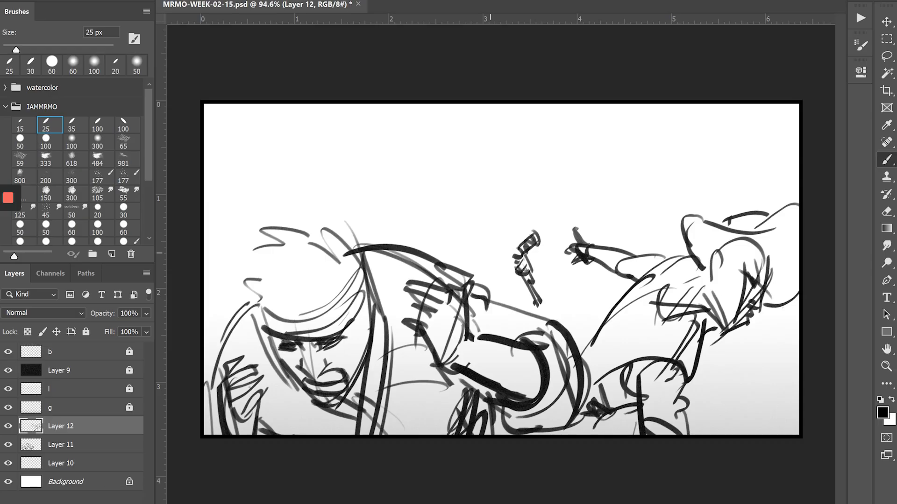
key("ctrl+shift+n")
key("Return")
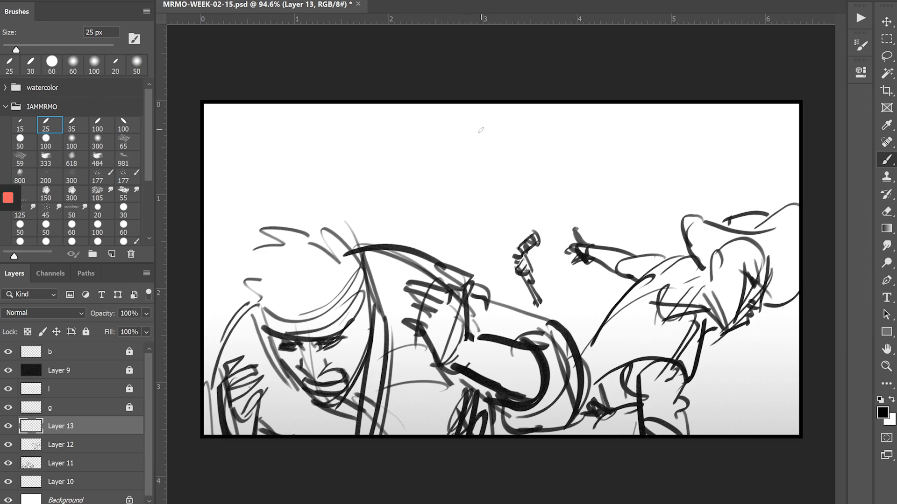
left_click_drag(439, 131, 497, 141)
key("ctrl+z")
key("ctrl+z")
mouse_move(495, 136)
left_mouse_down()
mouse_move(478, 198)
mouse_move(440, 203)
left_mouse_up()
left_click_drag(441, 139, 443, 192)
mouse_move(464, 120)
left_mouse_down()
mouse_move(492, 155)
mouse_move(463, 119)
mouse_move(458, 193)
left_mouse_up()
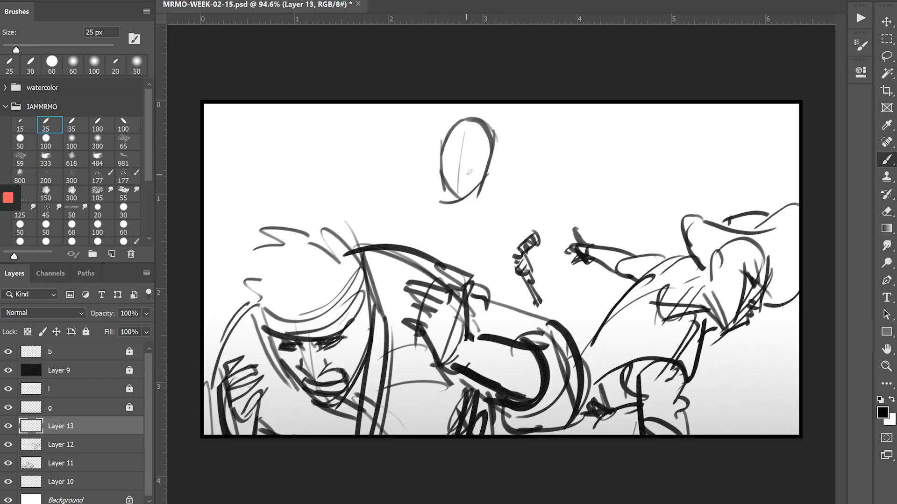
mouse_move(473, 133)
left_mouse_down()
mouse_move(467, 195)
mouse_move(428, 178)
left_mouse_up()
key("v")
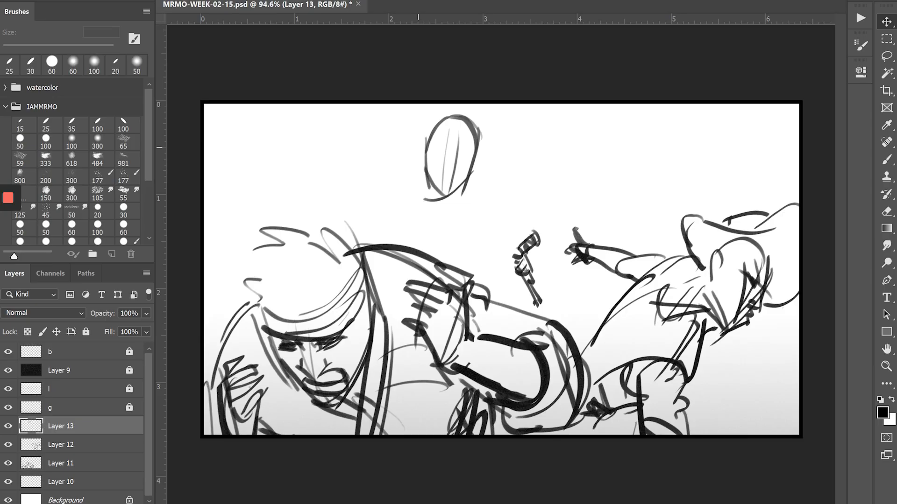
key("b")
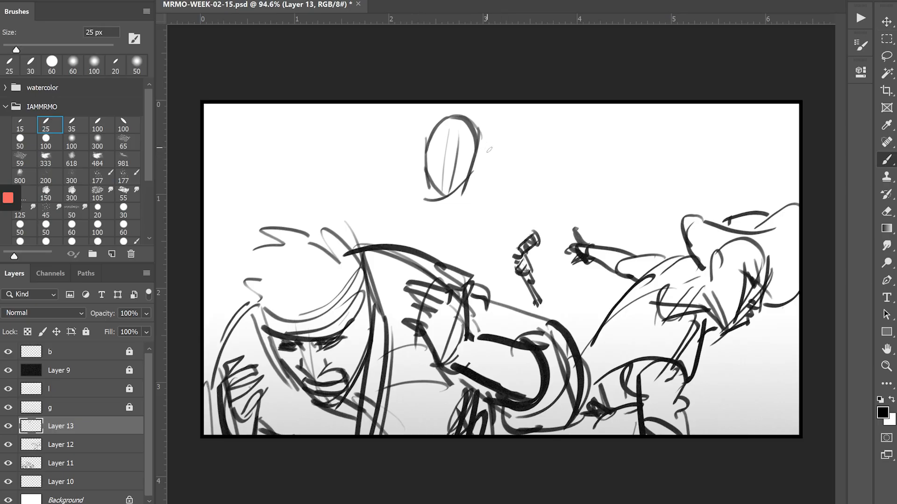
left_click_drag(479, 145, 508, 215)
key("ctrl+z")
mouse_move(486, 134)
left_mouse_down()
mouse_move(516, 165)
mouse_move(451, 195)
mouse_move(500, 162)
mouse_move(495, 137)
left_mouse_up()
left_click_drag(399, 136, 425, 129)
left_click_drag(339, 103, 414, 159)
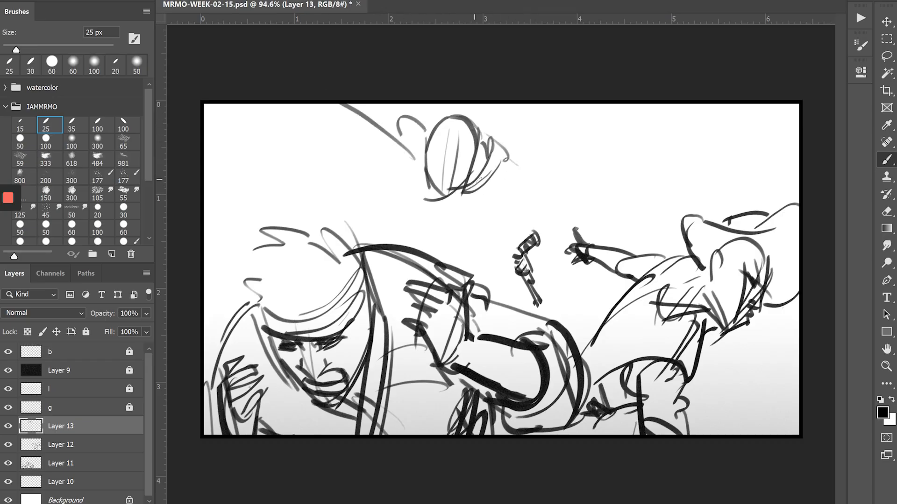
mouse_move(426, 123)
left_mouse_down()
mouse_move(384, 120)
mouse_move(386, 130)
left_mouse_up()
left_click_drag(504, 160, 526, 180)
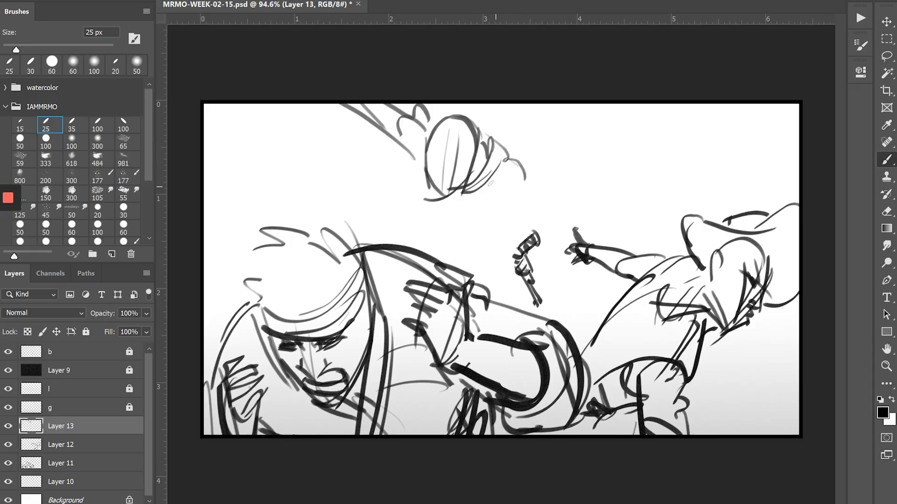
key("ctrl+z")
key("Delete")
- Create a new layer and sketch a third figure's raised knee, thigh and folded lower leg above the foreground figure's arm
key("ctrl+shift+n")
key("Return")
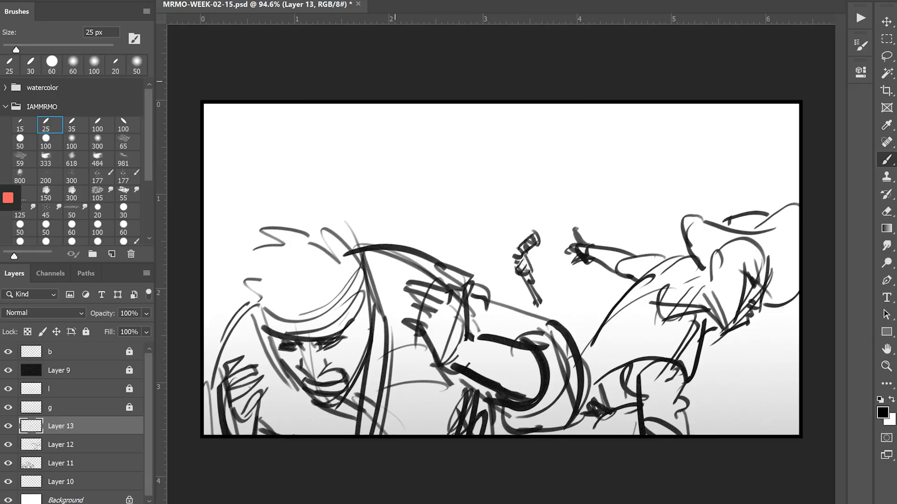
left_click_drag(543, 201, 429, 189)
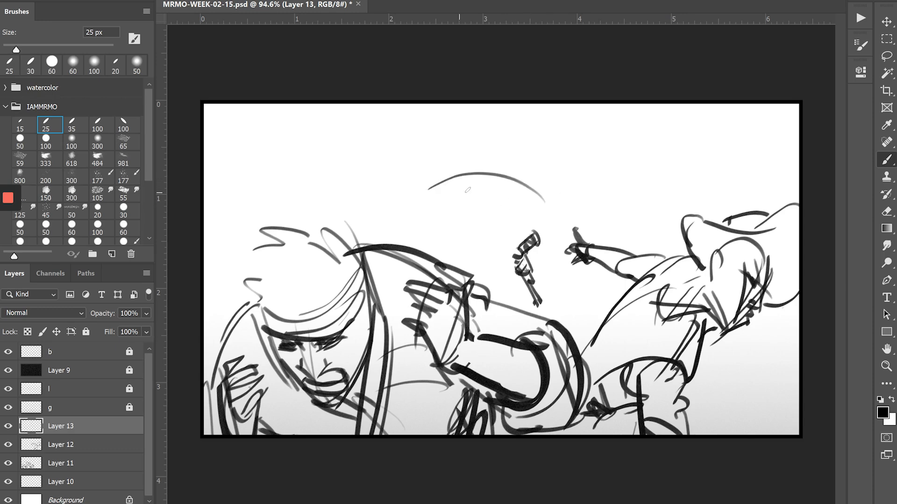
left_click_drag(528, 179, 441, 193)
left_click_drag(549, 203, 511, 236)
mouse_move(440, 226)
left_mouse_down()
mouse_move(509, 224)
mouse_move(462, 262)
mouse_move(471, 241)
mouse_move(455, 262)
left_mouse_up()
left_click_drag(503, 223, 431, 233)
left_click_drag(495, 226, 433, 250)
- Sketch the third figure's hip contour, the top of the thigh and the crossed lines at the waist
left_click_drag(442, 185, 365, 246)
left_click_drag(417, 200, 378, 245)
left_click_drag(427, 193, 383, 200)
left_click_drag(369, 164, 399, 203)
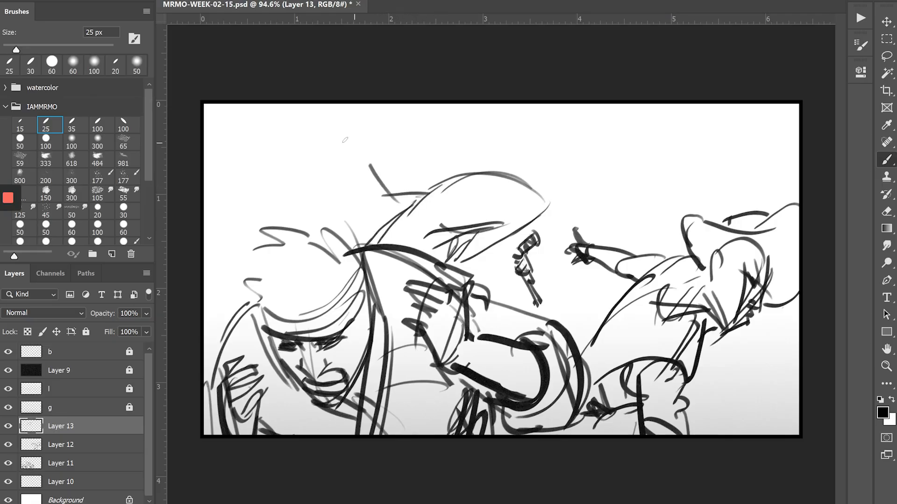
left_click_drag(385, 159, 384, 201)
- Sketch the third figure's tilted oval head with curved facial guidelines, the shoulder and the far side of the torso
mouse_move(312, 144)
left_mouse_down()
mouse_move(361, 137)
mouse_move(348, 115)
mouse_move(345, 186)
left_mouse_up()
key("ctrl+z")
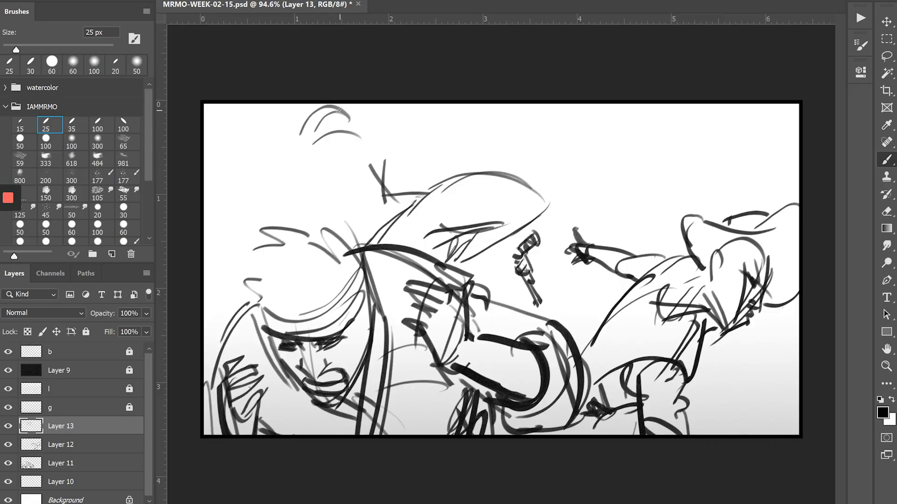
mouse_move(344, 111)
left_mouse_down()
mouse_move(323, 188)
mouse_move(340, 179)
mouse_move(312, 170)
left_mouse_up()
left_click_drag(299, 140, 317, 177)
left_click_drag(331, 121, 339, 178)
mouse_move(304, 151)
left_mouse_down()
mouse_move(350, 139)
mouse_move(349, 120)
left_mouse_up()
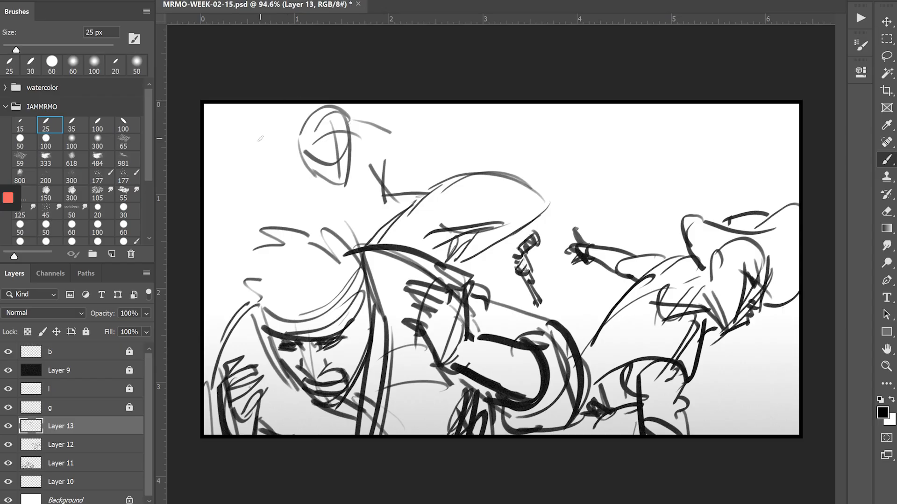
mouse_move(286, 126)
left_mouse_down()
mouse_move(274, 169)
mouse_move(335, 236)
left_mouse_up()
left_click_drag(282, 168, 330, 238)
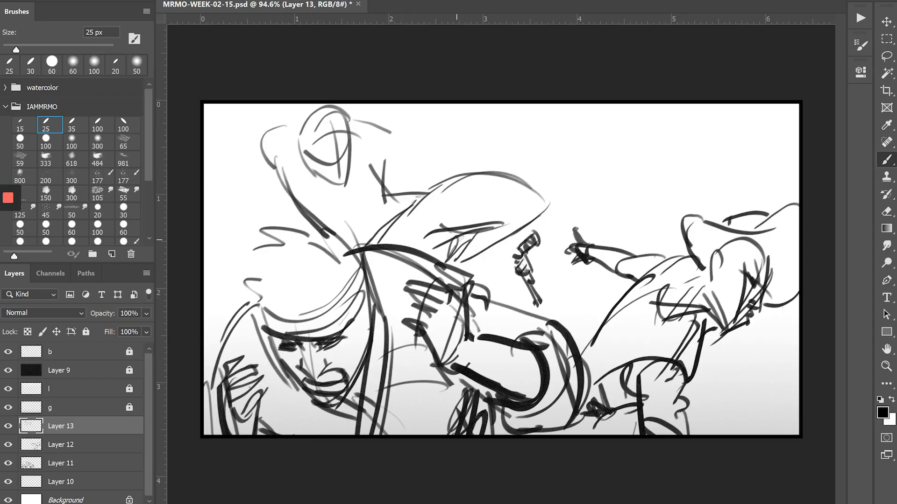
- Darken the third figure's folded leg under the thigh and reinforce the knee and lower torso lines
left_click_drag(499, 228, 416, 259)
mouse_move(487, 244)
left_mouse_down()
mouse_move(443, 264)
mouse_move(482, 286)
mouse_move(449, 274)
left_mouse_up()
key("ctrl+z")
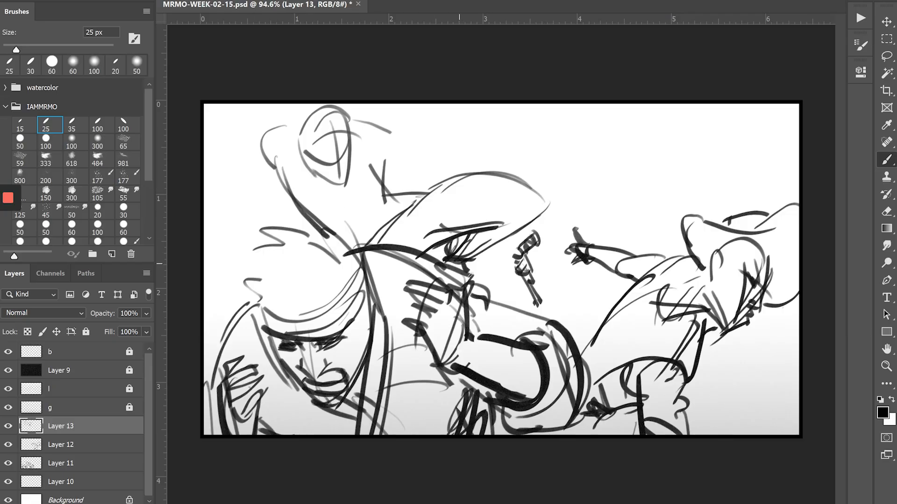
left_click_drag(542, 192, 544, 214)
left_click_drag(330, 224, 348, 256)
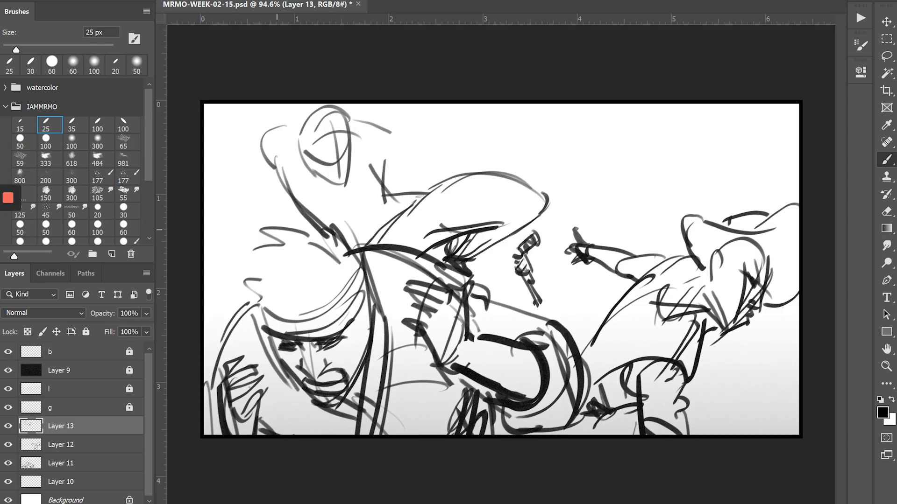
- Sketch the third figure's arms, one stretched backward with an open hand and the other bent with a foreshortened forearm
mouse_move(261, 160)
left_mouse_down()
mouse_move(236, 215)
mouse_move(224, 198)
mouse_move(214, 202)
mouse_move(255, 210)
mouse_move(222, 202)
mouse_move(229, 207)
mouse_move(222, 217)
mouse_move(246, 221)
left_mouse_up()
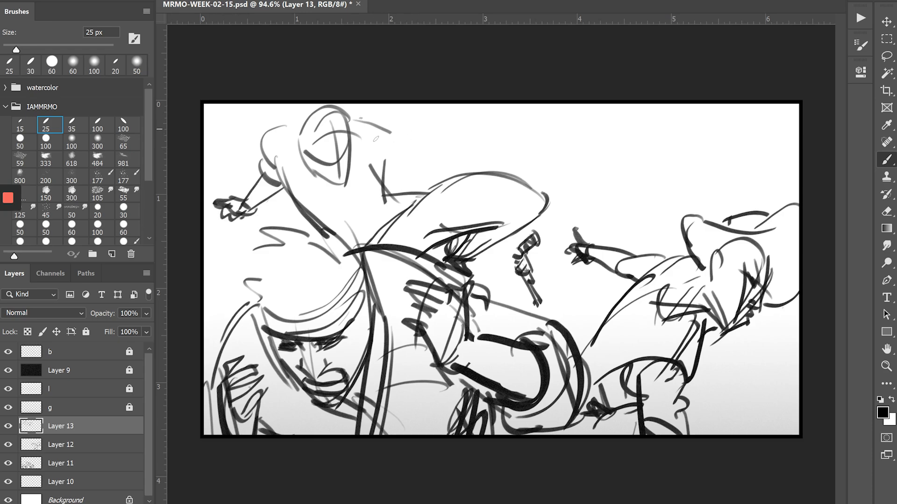
key("e")
key("b")
mouse_move(375, 143)
left_mouse_down()
mouse_move(386, 122)
mouse_move(418, 136)
mouse_move(395, 142)
left_mouse_up()
left_click_drag(406, 121, 446, 133)
left_click_drag(450, 129, 467, 148)
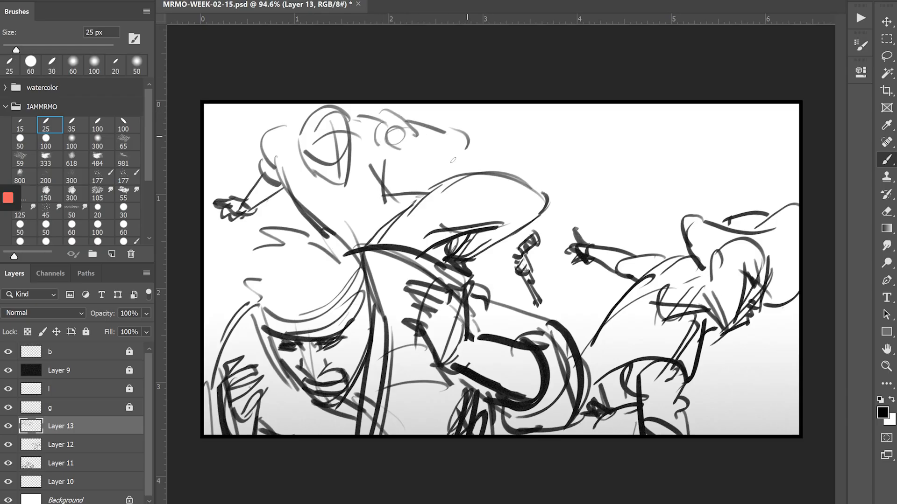
left_click_drag(417, 134, 423, 155)
left_click_drag(432, 130, 442, 162)
mouse_move(405, 125)
left_mouse_down()
mouse_move(431, 140)
mouse_move(400, 148)
mouse_move(417, 157)
mouse_move(392, 146)
left_mouse_up()
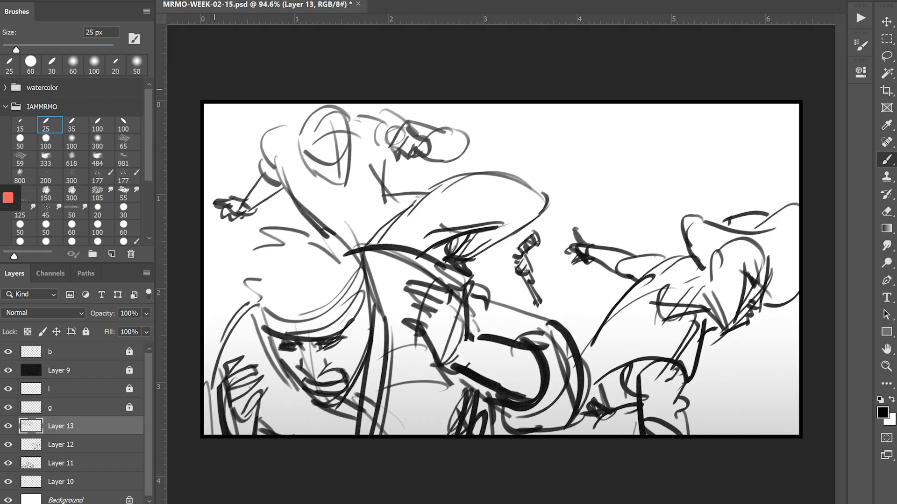
- Sketch the third figure's facial features, darken the jaw and add pointed hair strands flying off the head
key("shift+b")
mouse_move(342, 161)
left_mouse_down()
mouse_move(324, 173)
mouse_move(319, 164)
mouse_move(344, 167)
mouse_move(274, 140)
mouse_move(349, 143)
mouse_move(309, 155)
mouse_move(325, 163)
left_mouse_up()
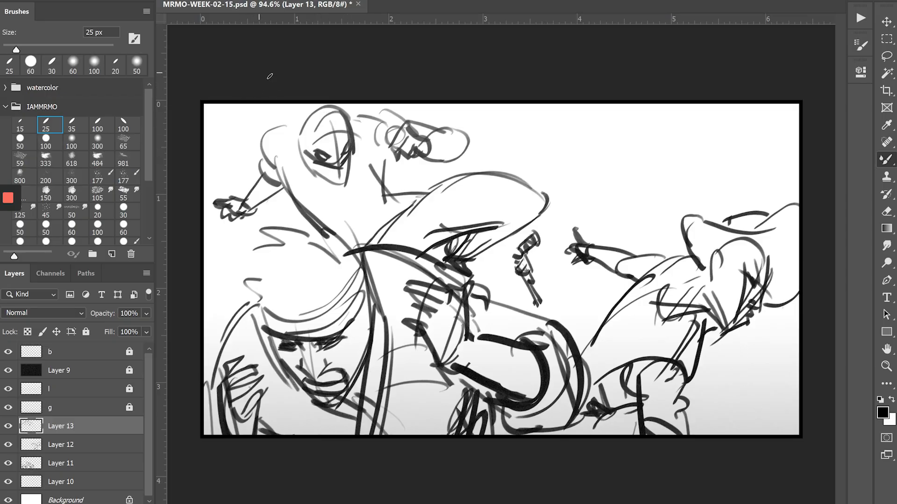
mouse_move(340, 113)
left_mouse_down()
mouse_move(305, 117)
mouse_move(291, 149)
mouse_move(297, 160)
mouse_move(310, 157)
mouse_move(227, 111)
mouse_move(296, 146)
left_mouse_up()
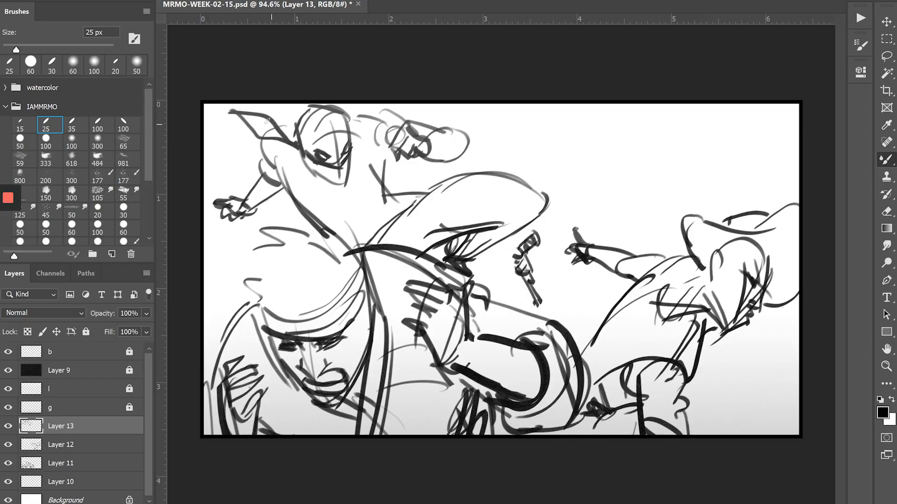
left_click_drag(281, 106, 301, 142)
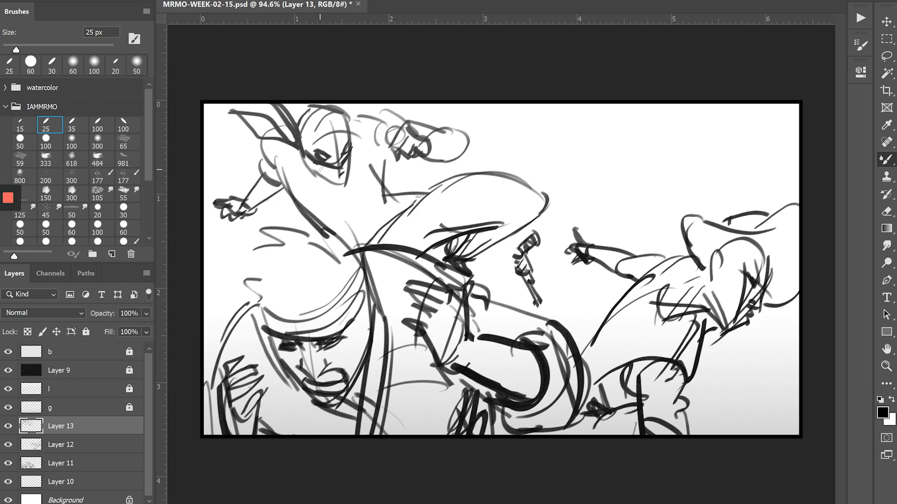
left_click_drag(320, 179, 345, 187)
mouse_move(307, 161)
left_mouse_down()
mouse_move(318, 181)
mouse_move(311, 171)
left_mouse_up()
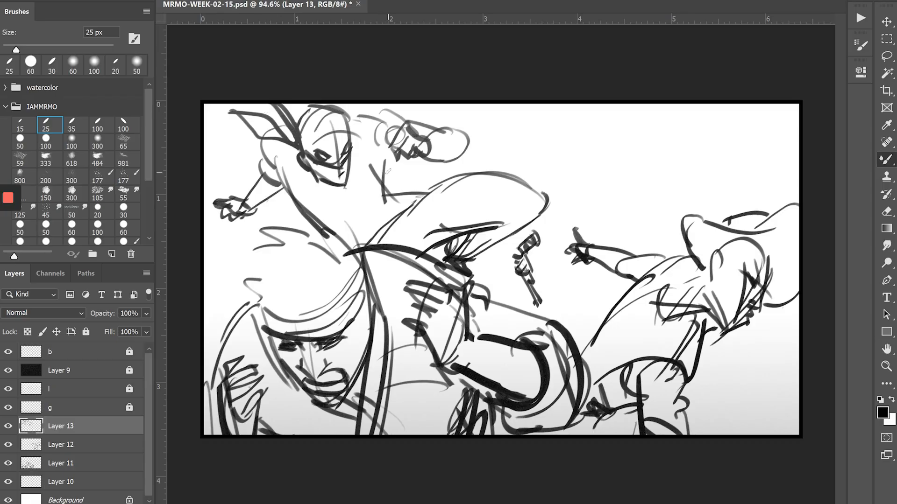
- Add hair beside the third figure's face and long strands flowing back to the canvas edge
mouse_move(393, 155)
left_mouse_down()
mouse_move(382, 184)
mouse_move(397, 154)
left_mouse_up()
left_click_drag(365, 117, 357, 161)
mouse_move(357, 120)
left_mouse_down()
mouse_move(350, 153)
mouse_move(372, 115)
left_mouse_up()
left_click_drag(359, 153, 356, 162)
mouse_move(267, 148)
left_mouse_down()
mouse_move(308, 169)
mouse_move(261, 140)
mouse_move(269, 153)
mouse_move(204, 181)
left_mouse_up()
left_click_drag(263, 166, 225, 194)
mouse_move(257, 141)
left_mouse_down()
mouse_move(205, 122)
mouse_move(204, 158)
left_mouse_up()
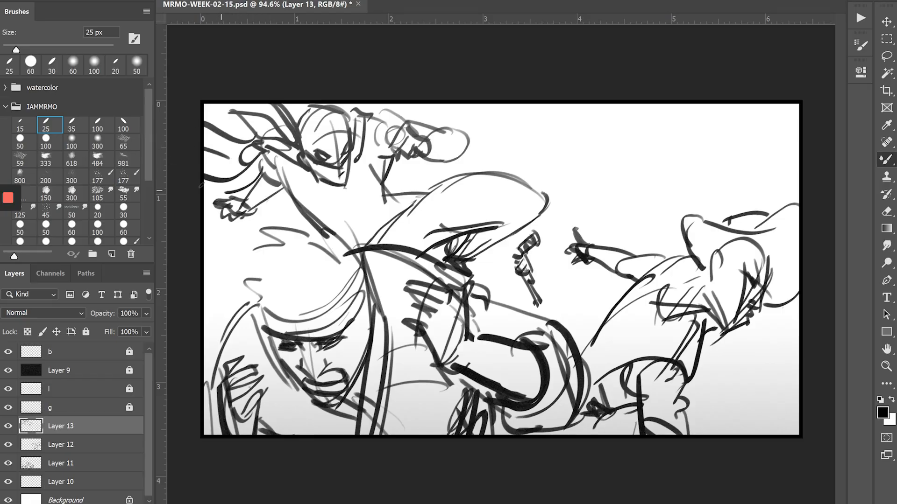
- Add strokes to the third figure's armpit, knee, torso sides and upper chest, undoing the stray lines
left_click_drag(270, 193, 300, 208)
mouse_move(538, 189)
left_mouse_down()
mouse_move(542, 213)
mouse_move(520, 203)
left_mouse_up()
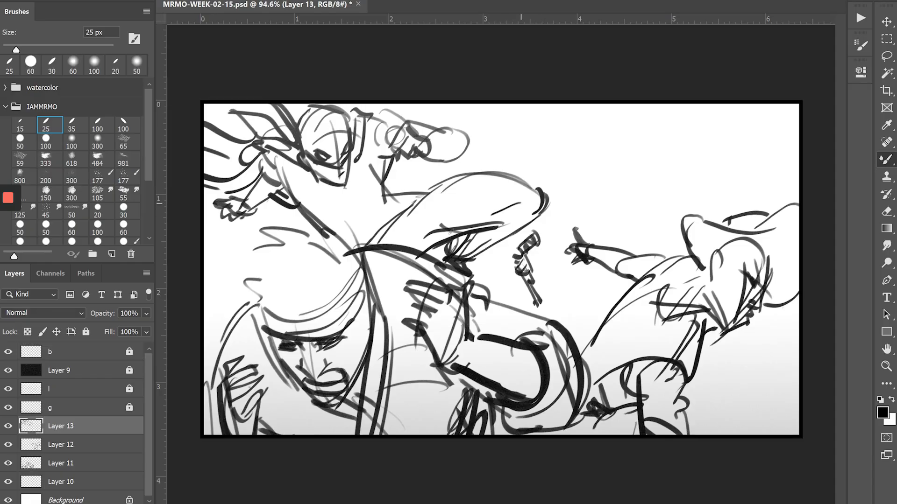
left_click_drag(372, 144, 352, 194)
left_click_drag(294, 192, 362, 237)
left_click_drag(372, 193, 371, 209)
mouse_move(357, 170)
left_mouse_down()
mouse_move(351, 186)
mouse_move(290, 210)
left_mouse_up()
key("ctrl+z")
key("ctrl+z")
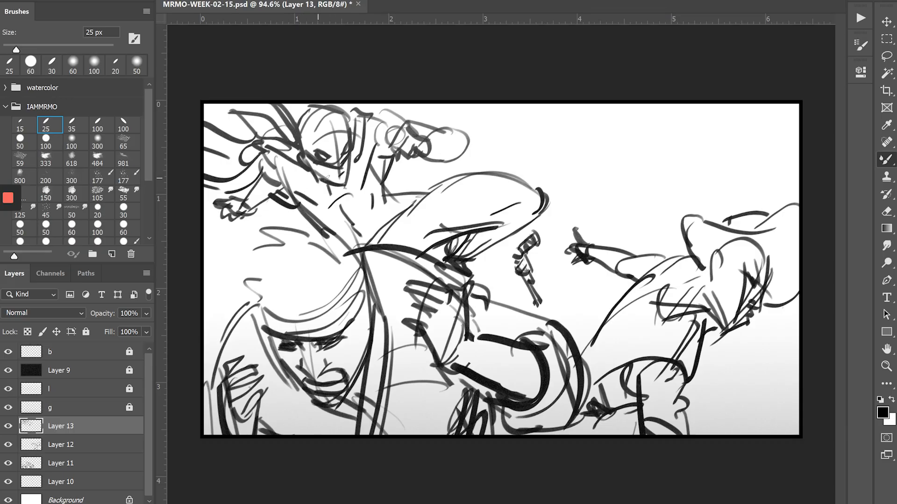
mouse_move(356, 173)
left_mouse_down()
mouse_move(358, 188)
mouse_move(303, 193)
left_mouse_up()
mouse_move(309, 192)
left_mouse_down()
mouse_move(295, 208)
mouse_move(303, 203)
left_mouse_up()
left_click_drag(356, 188, 350, 222)
left_click_drag(307, 202, 348, 223)
mouse_move(355, 189)
left_mouse_down()
mouse_move(347, 220)
mouse_move(350, 188)
left_mouse_up()
mouse_move(317, 188)
left_mouse_down()
mouse_move(304, 202)
mouse_move(346, 217)
left_mouse_up()
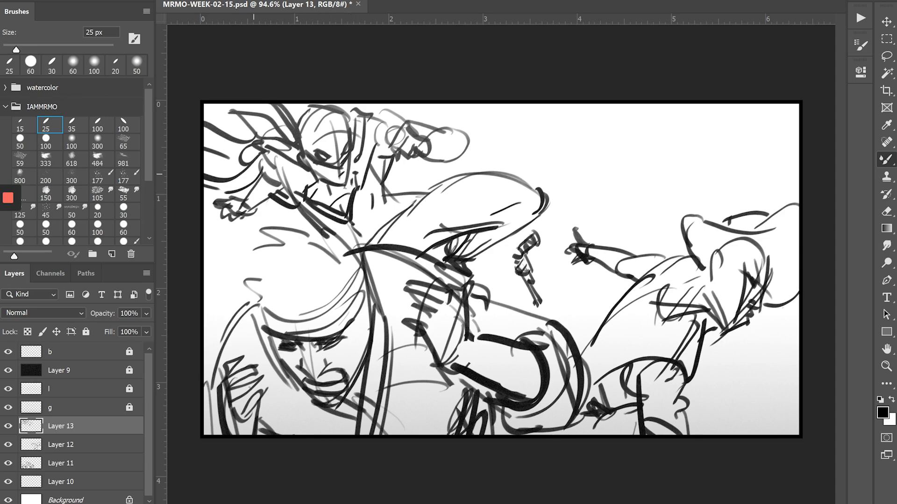
key("ctrl+z")
key("ctrl+z")
key("ctrl+z")
key("ctrl+z")
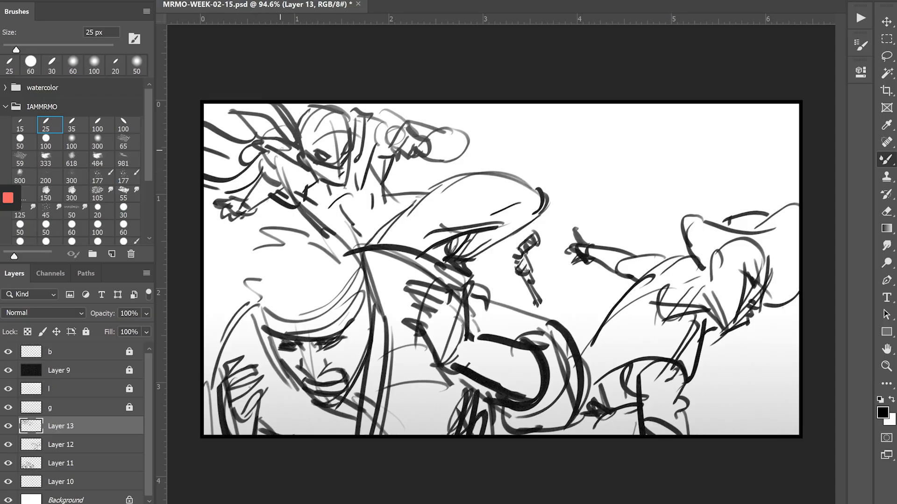
- Sketch the curves of the third figure's chest and a contour stroke along the hip
left_click_drag(351, 186, 332, 210)
left_click_drag(414, 190, 373, 223)
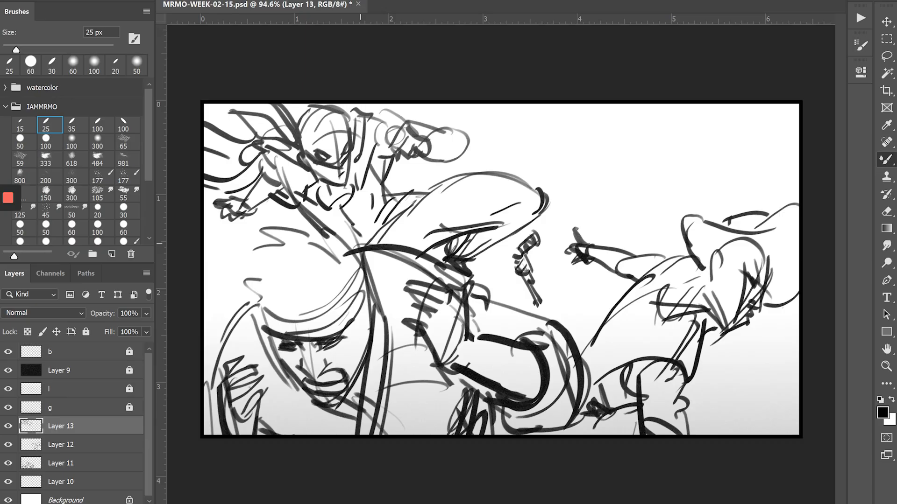
- Erase the third figure's bent lower leg and sketch a kicking leg with knee, shin and foot reaching toward the hatted figure
key("e")
mouse_move(486, 252)
left_mouse_down()
mouse_move(471, 244)
mouse_move(453, 256)
mouse_move(499, 233)
left_mouse_up()
key("b")
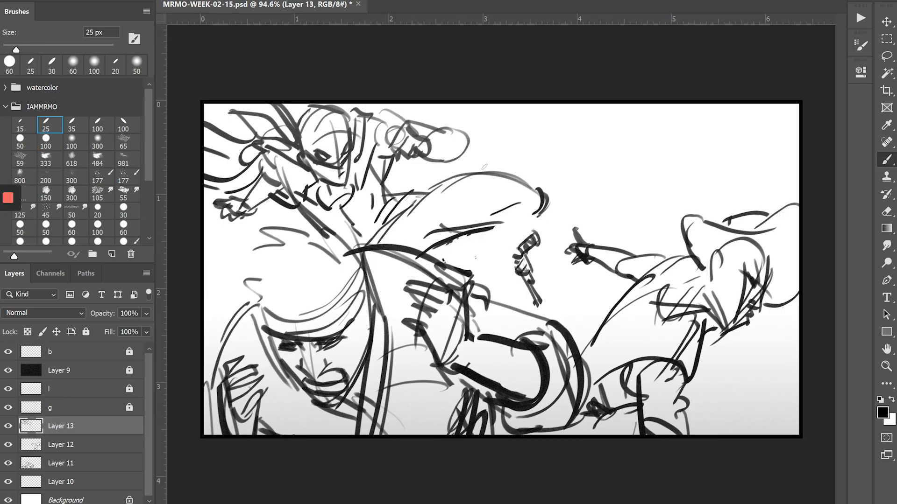
mouse_move(527, 189)
left_mouse_down()
mouse_move(517, 208)
mouse_move(612, 181)
left_mouse_up()
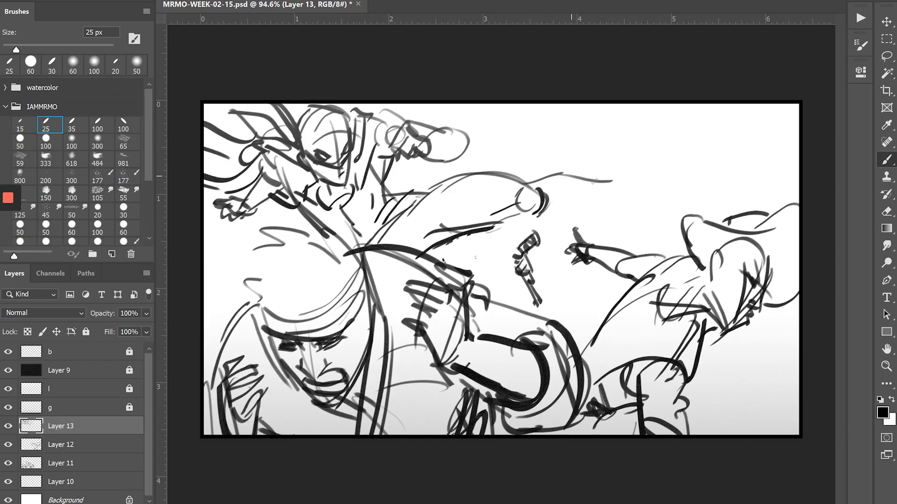
mouse_move(570, 202)
left_mouse_down()
mouse_move(586, 171)
mouse_move(579, 207)
mouse_move(488, 223)
left_mouse_up()
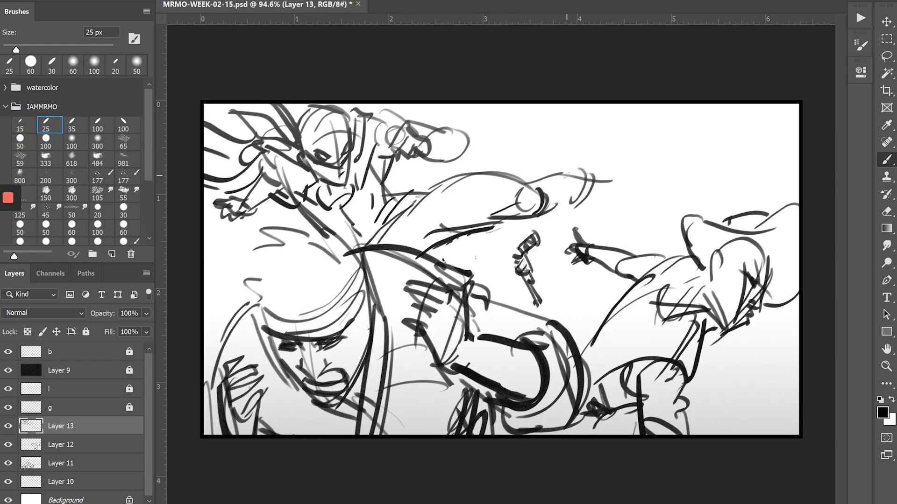
mouse_move(584, 172)
left_mouse_down()
mouse_move(561, 214)
mouse_move(661, 192)
mouse_move(647, 173)
mouse_move(656, 186)
mouse_move(681, 171)
mouse_move(673, 200)
left_mouse_up()
mouse_move(656, 199)
left_mouse_down()
mouse_move(661, 215)
mouse_move(639, 226)
mouse_move(657, 224)
mouse_move(621, 214)
mouse_move(641, 190)
left_mouse_up()
mouse_move(653, 185)
left_mouse_down()
mouse_move(636, 204)
mouse_move(563, 215)
left_mouse_up()
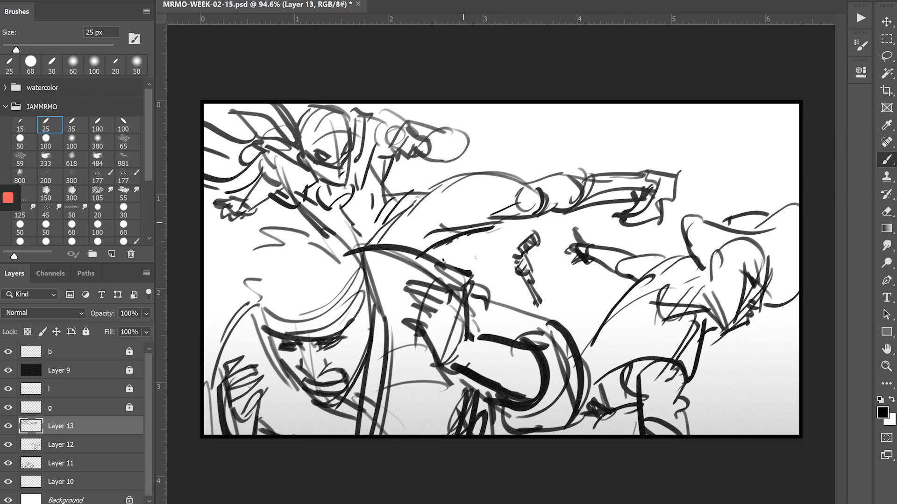
- Rework the knee and shin contours of the third figure's extended leg, undoing a stray knee stroke
key("e")
key("b")
mouse_move(580, 174)
left_mouse_down()
mouse_move(567, 206)
mouse_move(567, 191)
mouse_move(573, 204)
left_mouse_up()
key("ctrl+z")
key("e")
key("b")
- Erase the third figure's foot, redraw it larger against the hatted figure's hat, and strengthen the heel and thigh lines
key("e")
mouse_move(663, 206)
left_mouse_down()
mouse_move(631, 218)
mouse_move(652, 186)
mouse_move(634, 199)
mouse_move(668, 165)
mouse_move(687, 169)
mouse_move(666, 174)
mouse_move(703, 206)
mouse_move(638, 198)
left_mouse_up()
key("b")
key("e")
key("b")
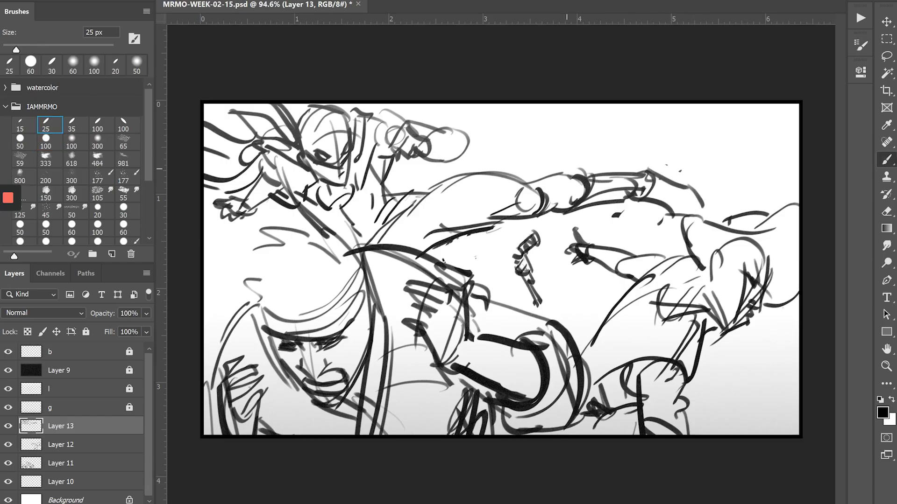
left_click_drag(669, 165, 631, 184)
left_click_drag(513, 183, 540, 180)
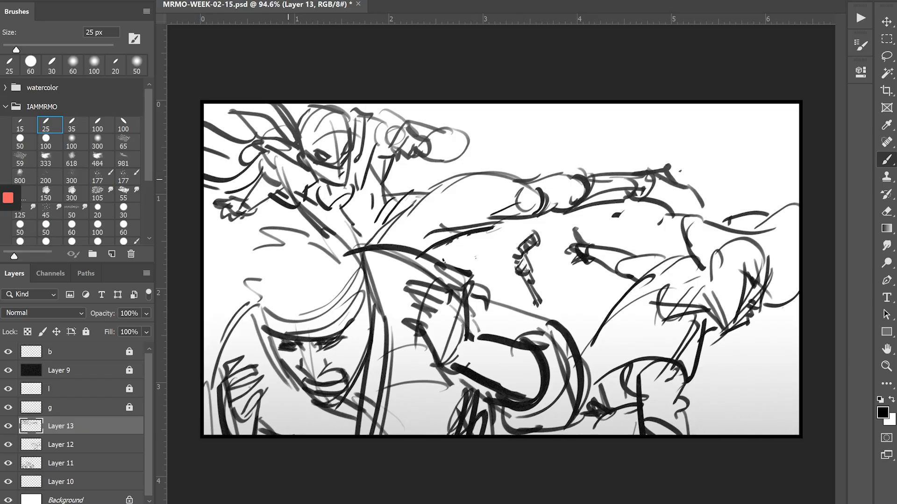
- Transform the third figure's layer: rotate it slightly clockwise, shift it down and scale it down a little
key("ctrl+t")
left_click_drag(183, 216, 182, 196)
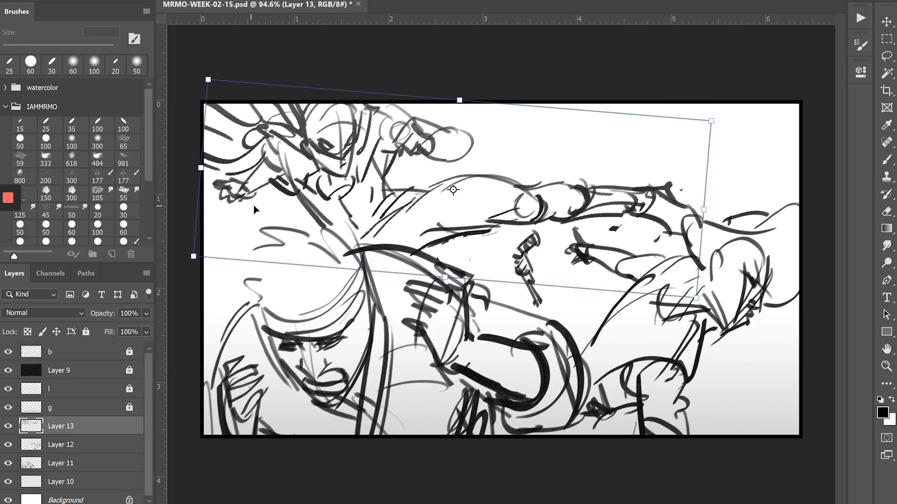
left_click_drag(257, 206, 263, 240)
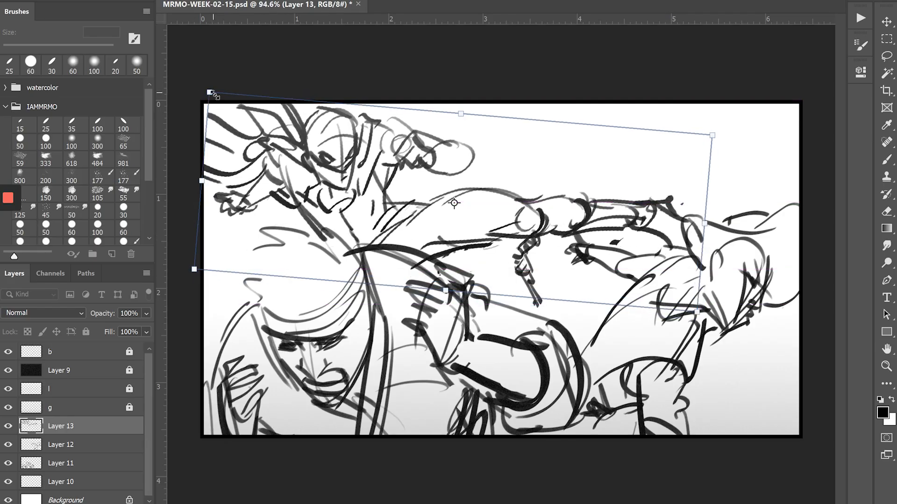
left_click_drag(210, 92, 222, 101)
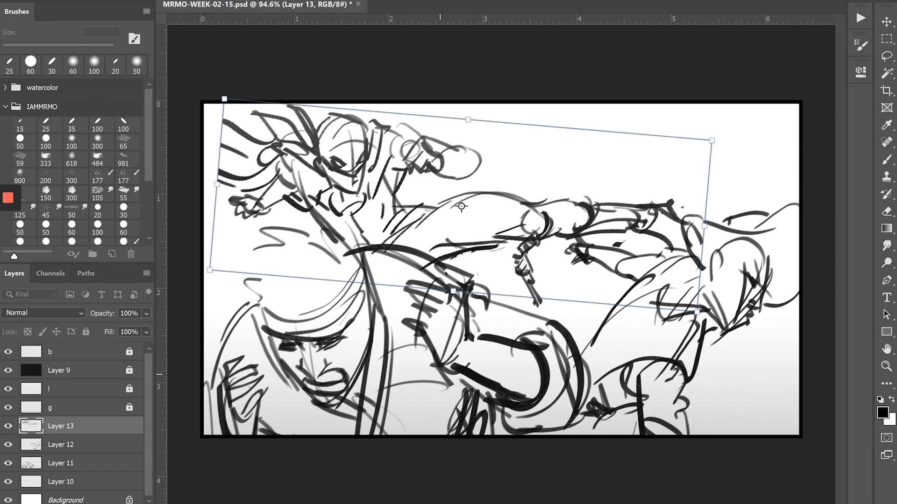
key("Return")
key("b")
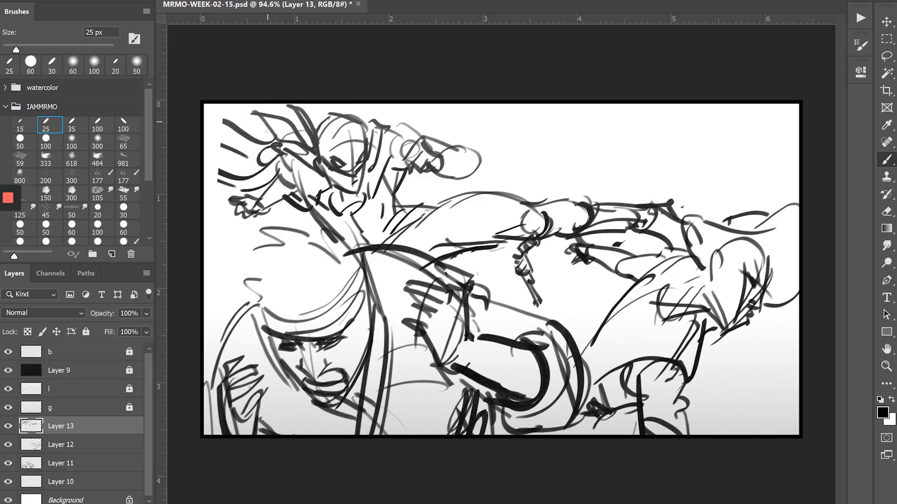
- Extend the third figure's flying hair strands out to the canvas edge with thick strokes
left_click_drag(266, 132, 233, 102)
left_click_drag(243, 189, 202, 174)
mouse_move(194, 134)
left_mouse_down()
mouse_move(238, 161)
mouse_move(158, 140)
left_mouse_up()
left_click_drag(221, 123, 117, 89)
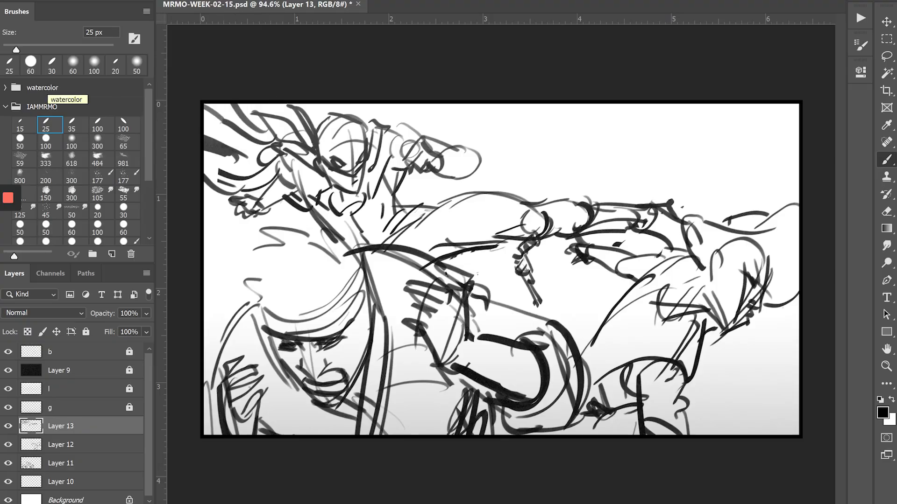
- On Layer 11, darken the foreground figure's shoulder contour and add strokes above the raised hand
left_click(30, 466)
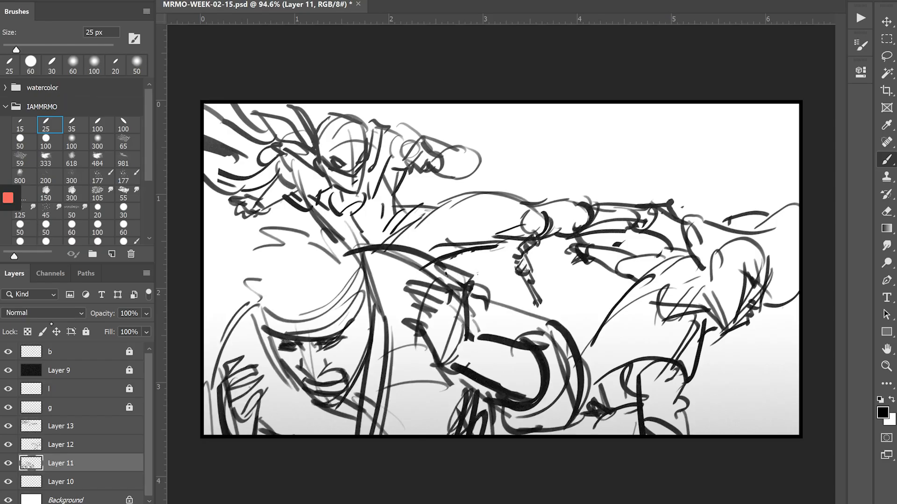
left_click_drag(249, 294, 211, 360)
mouse_move(471, 272)
left_mouse_down()
mouse_move(376, 249)
mouse_move(487, 291)
left_mouse_up()
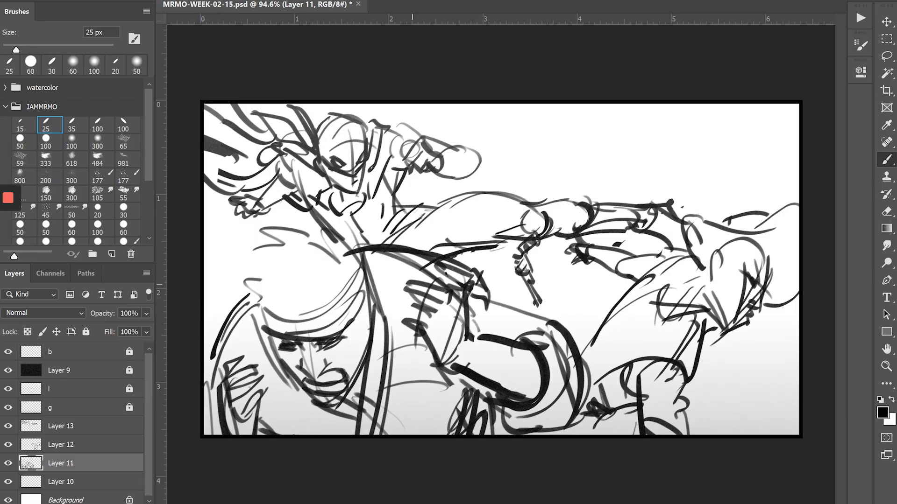
- Add a layer named a above Layer 11 and outline a block arrow above the kicking leg, pointing toward the hatted figure
key("ctrl+shift+n")
type("a")
key("Return")
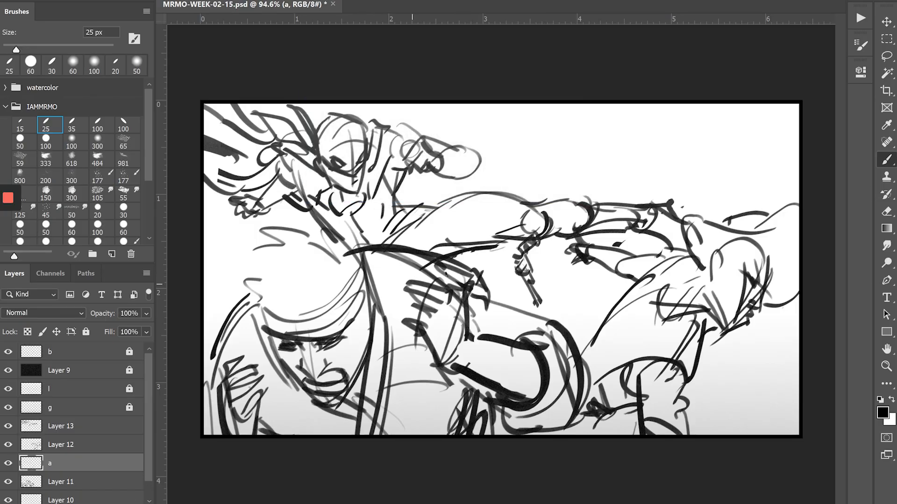
mouse_move(587, 150)
left_mouse_down()
mouse_move(494, 124)
mouse_move(498, 146)
left_mouse_up()
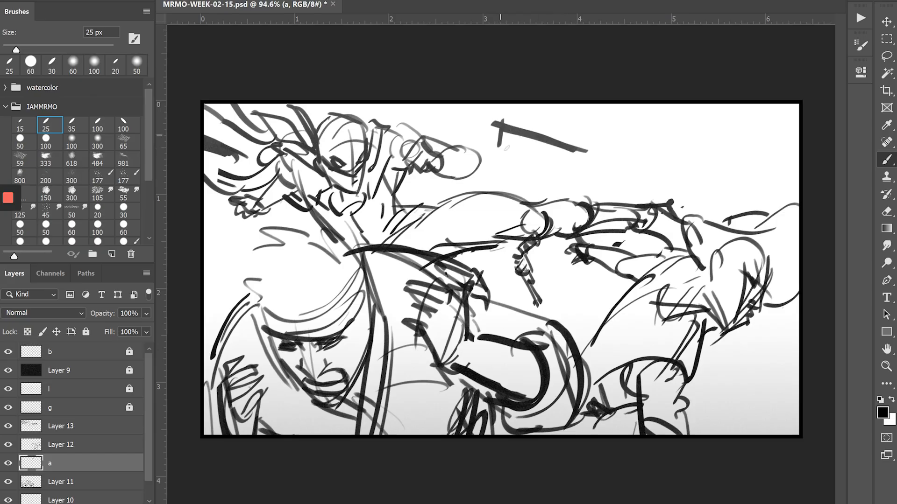
mouse_move(570, 162)
left_mouse_down()
mouse_move(492, 139)
mouse_move(582, 131)
mouse_move(611, 169)
mouse_move(569, 162)
left_mouse_up()
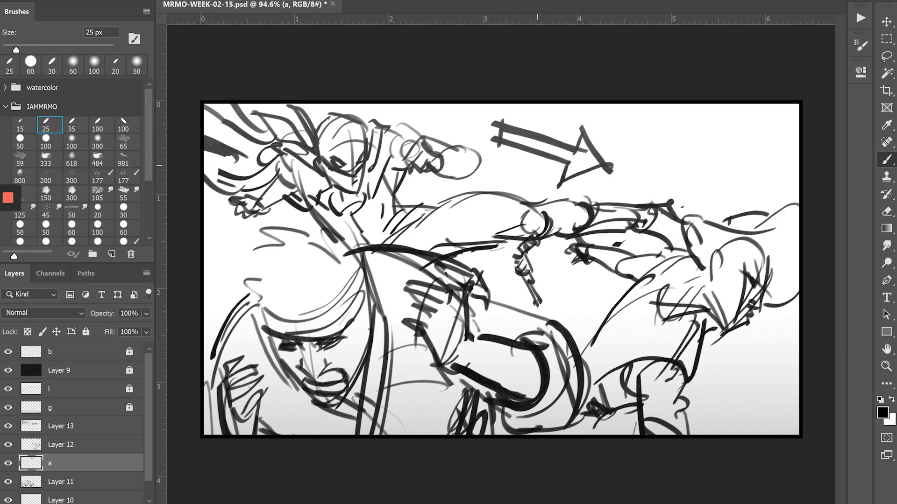
- Fill the inside of the arrow with black, erase its rough tail and tip edges, and save the file
key("w")
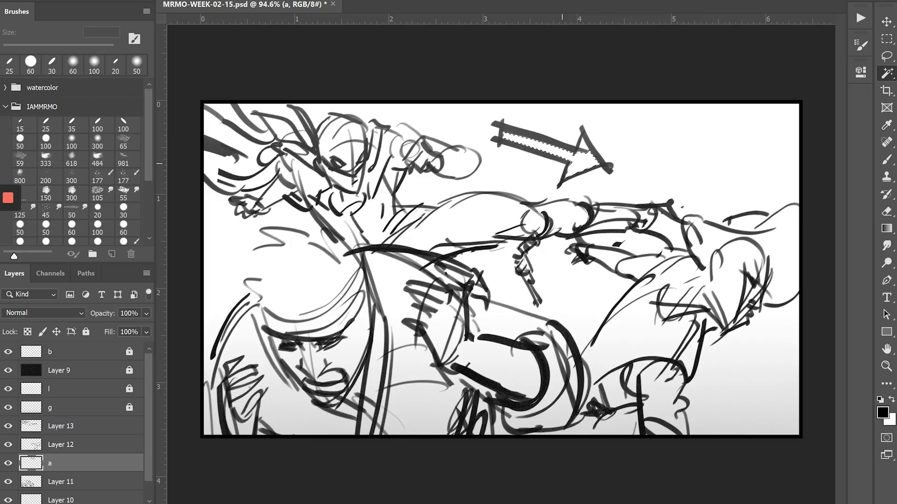
key("b")
key("alt+BackSpace")
key("ctrl+d")
left_click_drag(588, 148, 583, 143)
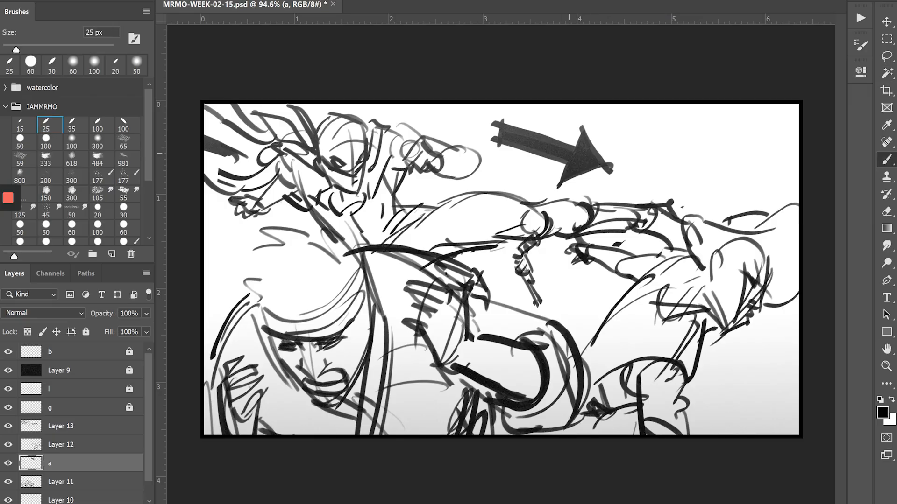
key("e")
left_click_drag(496, 122, 497, 140)
left_click_drag(623, 174, 567, 195)
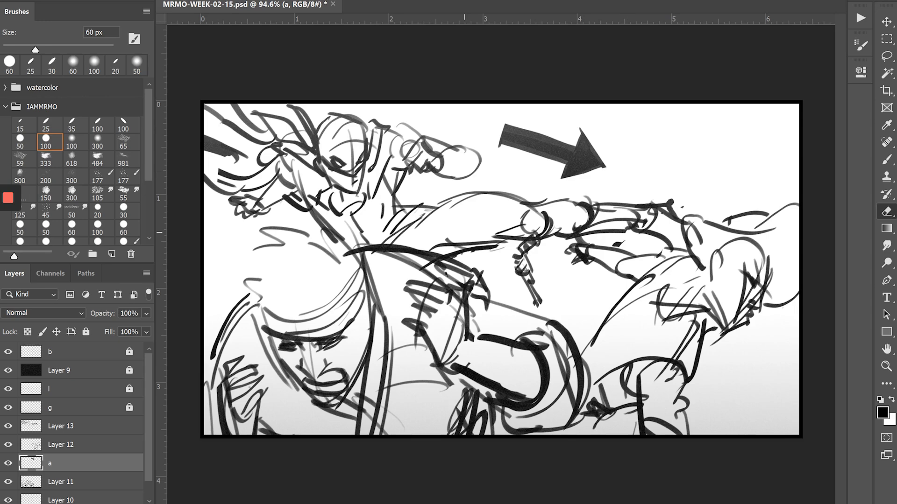
key("ctrl+s")
- Add a layer named g above the arrow and apply a dark gradient fading upward from the canvas bottom, undoing the first try
key("ctrl+shift+n")
type("g")
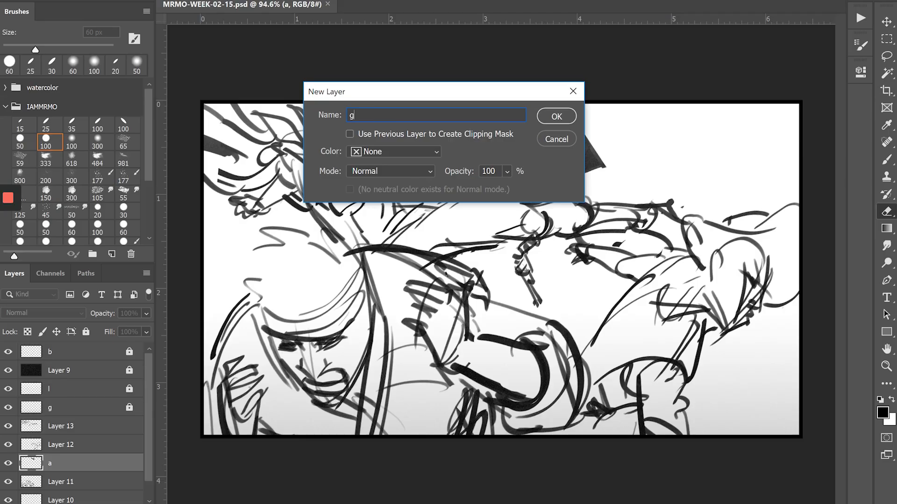
key("Return")
key("z")
left_click_drag(427, 347, 397, 348)
key("g")
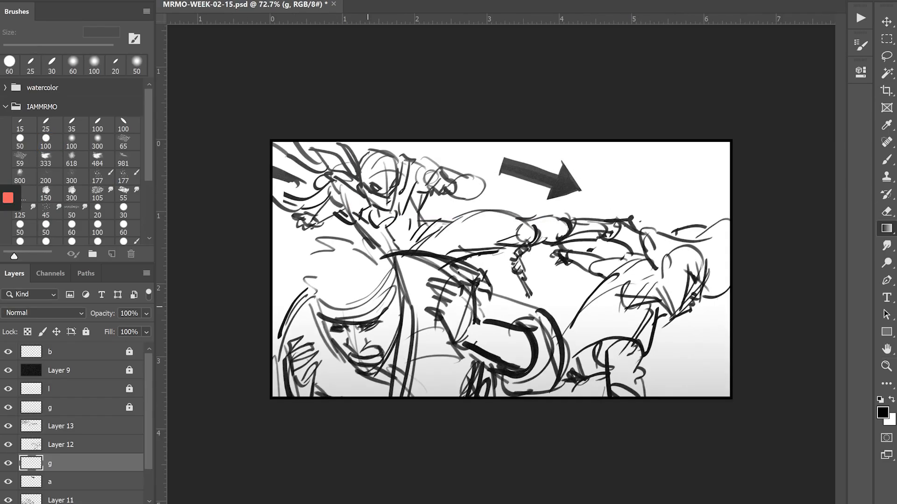
left_click_drag(477, 469, 504, 216)
key("ctrl+z")
left_click_drag(589, 465, 567, 313)
- Transform the new gradient, stretching it vertically and moving it down so it darkens only the lower part of the frame
key("ctrl+t")
left_click_drag(499, 297, 499, 240)
left_click_drag(426, 343, 422, 417)
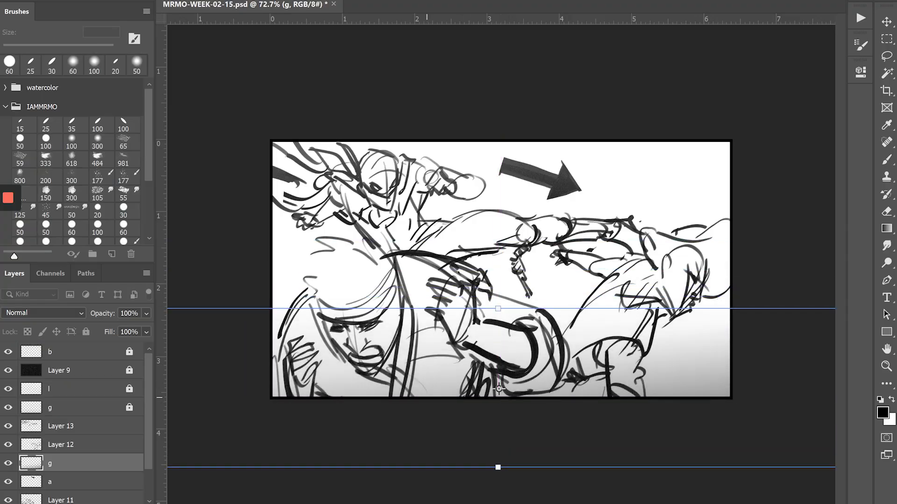
key("Return")
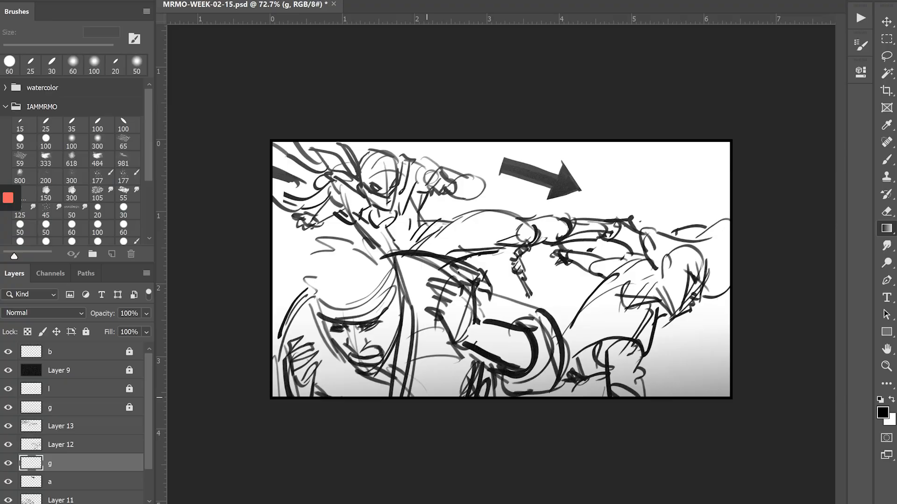
- Add a layer named 55 above Layer 13 and set its opacity to 55%
left_click(89, 434)
key("ctrl+shift+n")
type("55")
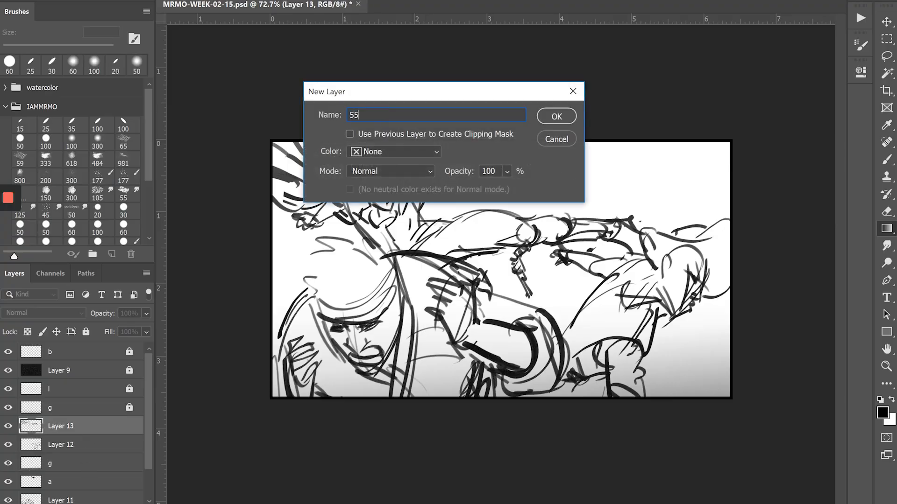
key("Return")
key("b")
left_click(99, 317)
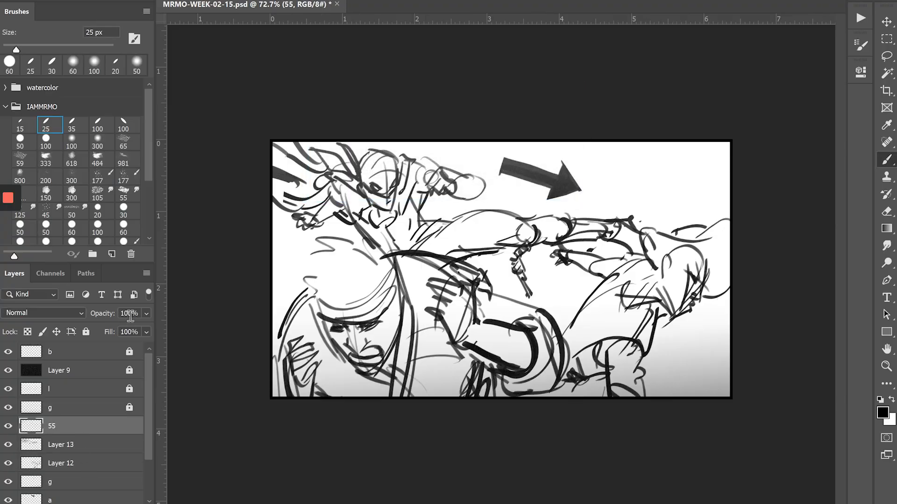
type("5")
left_click_drag(131, 314, 118, 315)
type("55")
- Shade the foreground figure's raised hand and forearm with a soft round brush at 80 px, undoing the first 100 px stroke
left_click(96, 143)
left_click(72, 144)
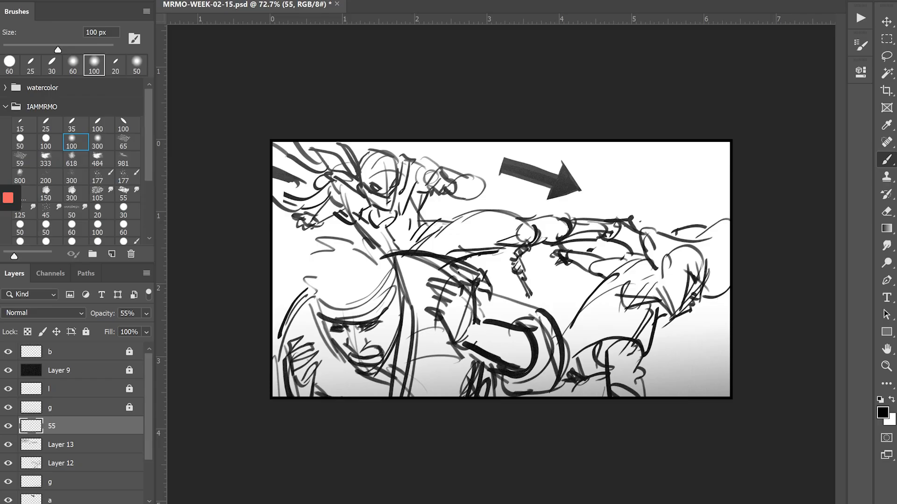
mouse_move(424, 317)
left_mouse_down()
mouse_move(415, 392)
mouse_move(427, 369)
left_mouse_up()
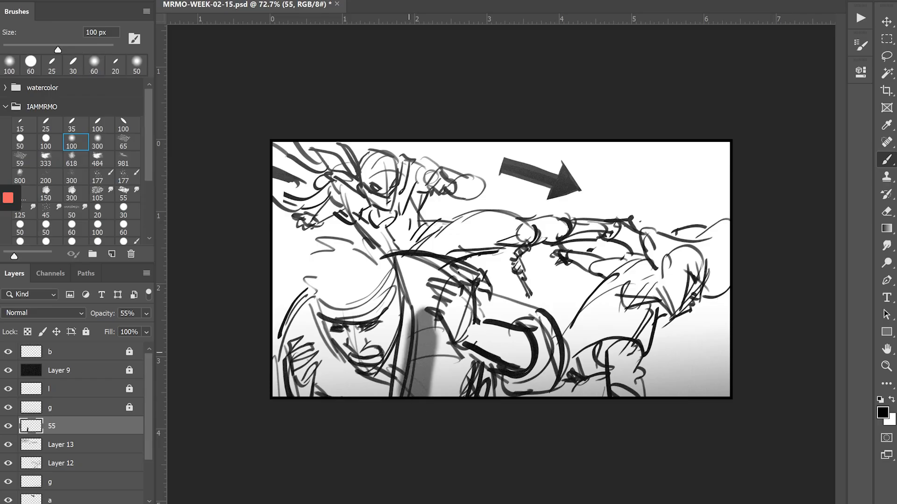
key("ctrl+z")
key("[")
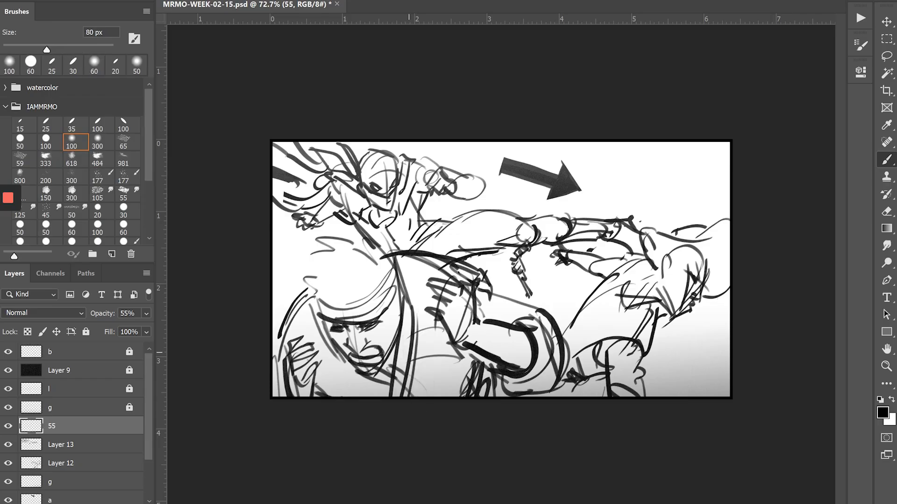
mouse_move(481, 329)
left_mouse_down()
mouse_move(536, 357)
mouse_move(519, 380)
mouse_move(551, 388)
left_mouse_up()
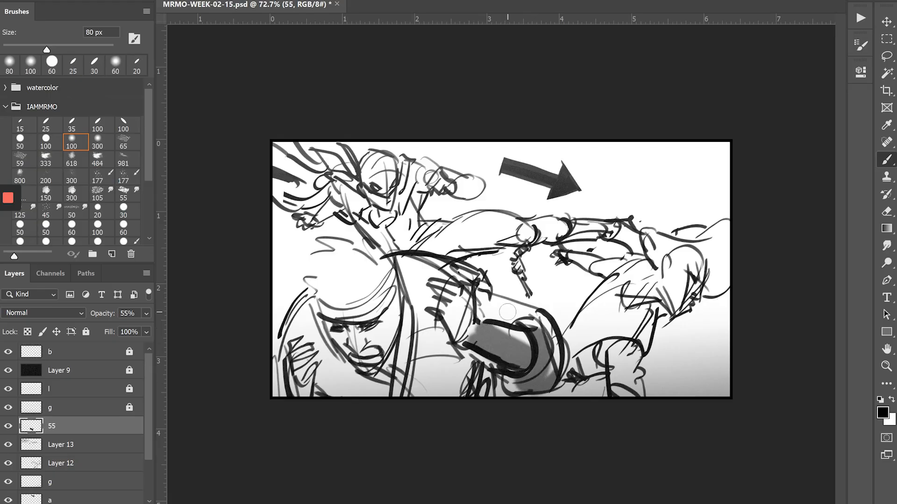
left_click_drag(507, 312, 441, 327)
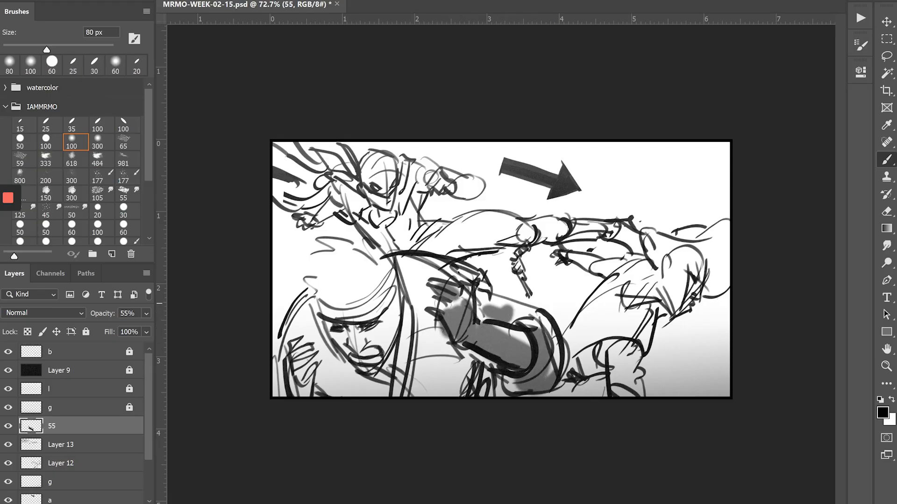
- Shade the foreground figure's head, face, collar and the shoulder beside the raised hand in flat gray
mouse_move(363, 263)
left_mouse_down()
mouse_move(330, 262)
mouse_move(318, 278)
mouse_move(360, 299)
mouse_move(345, 310)
mouse_move(384, 357)
mouse_move(348, 336)
mouse_move(334, 344)
mouse_move(340, 332)
mouse_move(381, 368)
left_mouse_up()
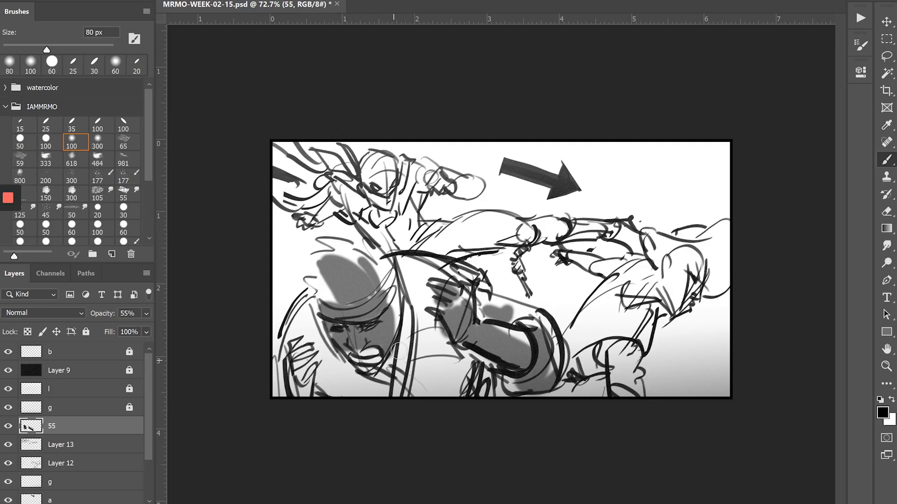
left_click_drag(408, 296, 386, 430)
mouse_move(401, 270)
left_mouse_down()
mouse_move(439, 277)
mouse_move(425, 360)
left_mouse_up()
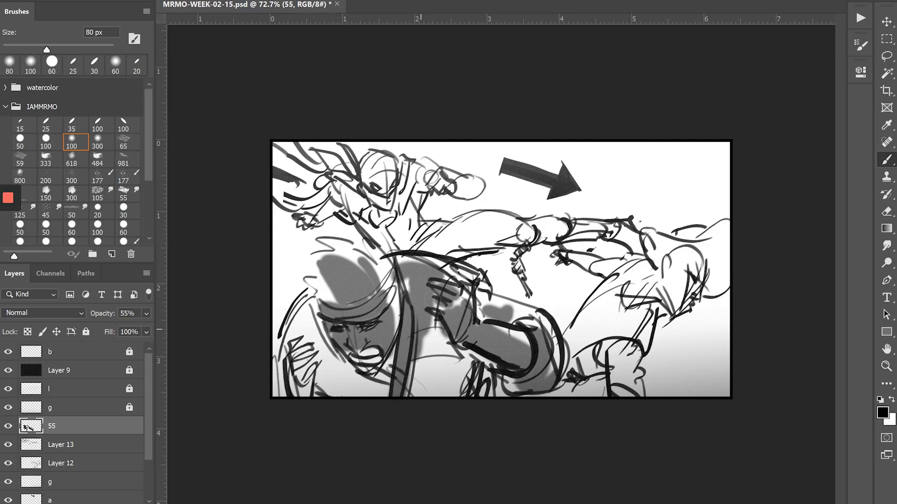
- Fill the foreground figure's torso, chest and other arm and hand with the same gray tone down to the canvas edge
left_click_drag(437, 299, 421, 402)
mouse_move(434, 346)
left_mouse_down()
mouse_move(458, 377)
mouse_move(484, 358)
mouse_move(475, 391)
left_mouse_up()
mouse_move(389, 380)
left_mouse_down()
mouse_move(370, 391)
mouse_move(364, 382)
mouse_move(393, 360)
mouse_move(364, 395)
mouse_move(393, 359)
mouse_move(351, 380)
mouse_move(312, 333)
left_mouse_up()
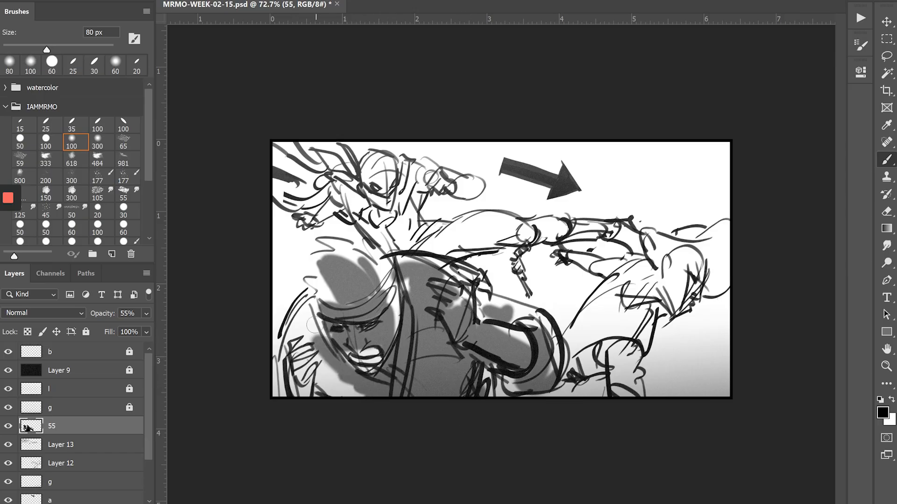
mouse_move(344, 380)
left_mouse_down()
mouse_move(311, 322)
mouse_move(291, 355)
mouse_move(322, 358)
mouse_move(344, 393)
mouse_move(316, 375)
left_mouse_up()
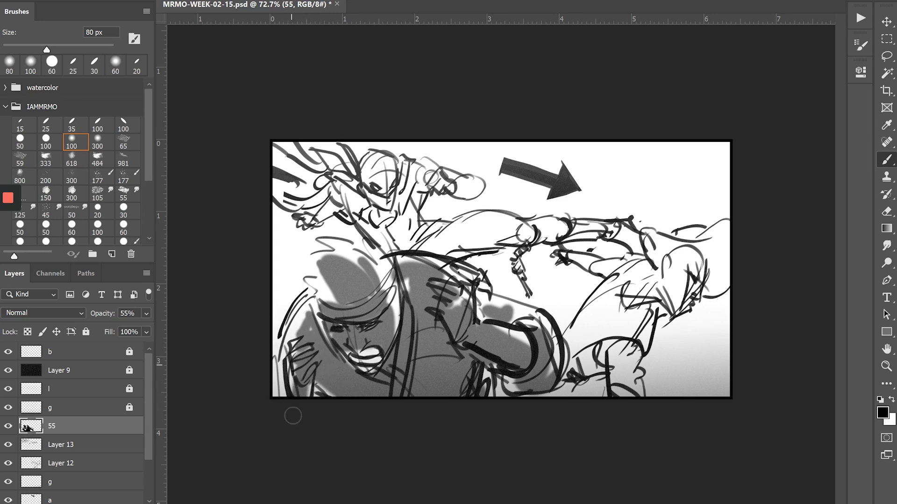
left_click_drag(299, 312, 286, 369)
left_click_drag(318, 313, 316, 341)
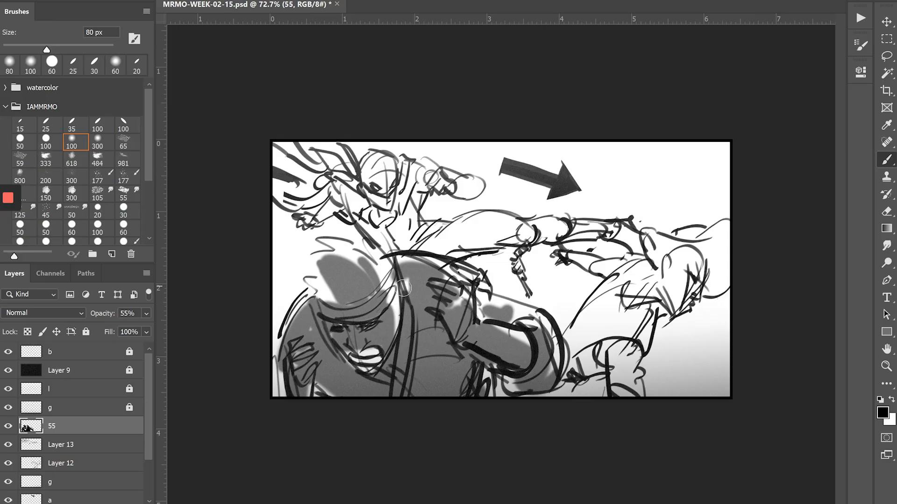
- Fill the gap in the foreground figure's sleeve, then add a layer named 23 at 23% opacity
mouse_move(470, 294)
left_mouse_down()
mouse_move(495, 317)
mouse_move(534, 323)
left_mouse_up()
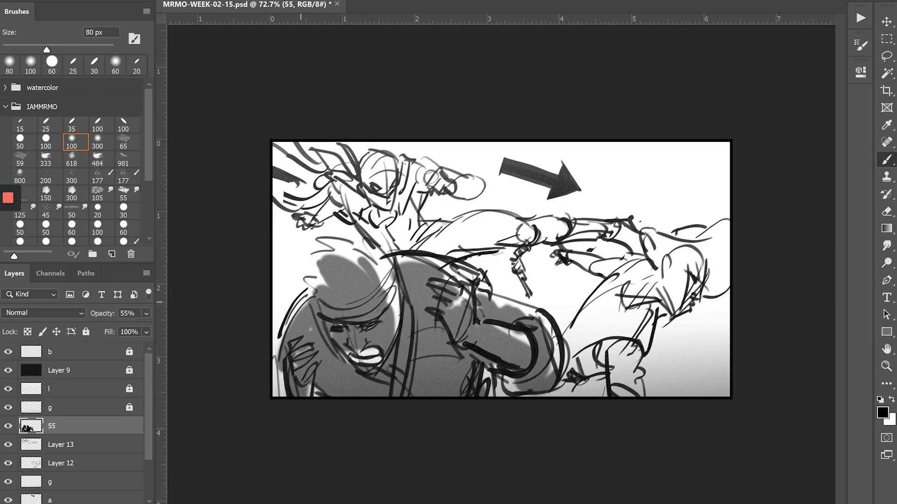
key("ctrl+shift+n")
type("23")
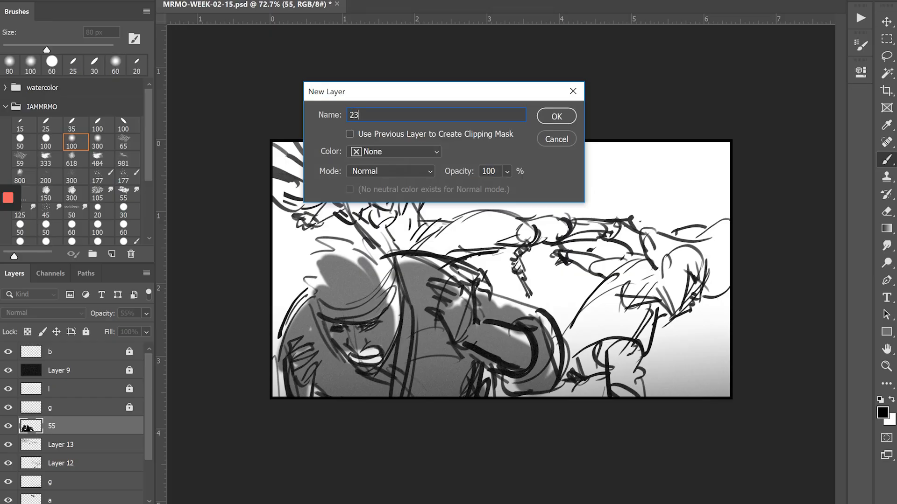
key("Return")
left_click(127, 314)
type("23")
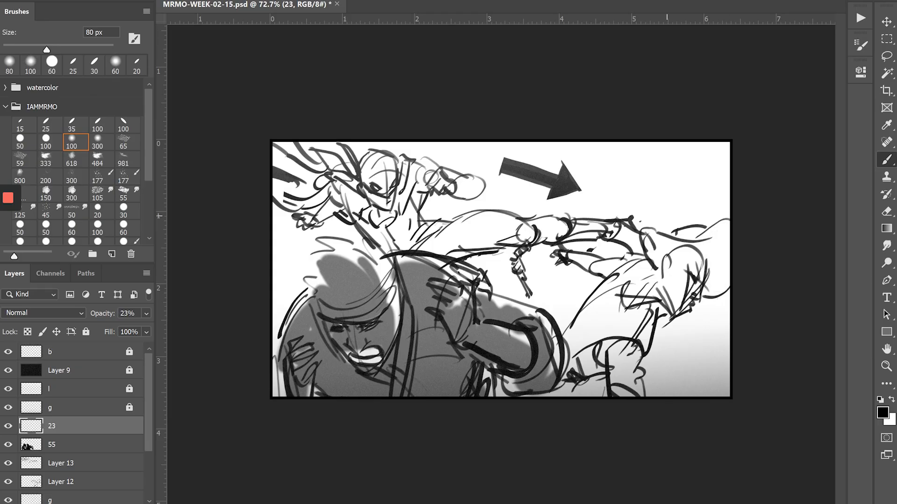
- Shade the struck figure's head, neck and hair in light gray, reducing the soft round brush to 60 px
mouse_move(694, 244)
left_mouse_down()
mouse_move(704, 286)
mouse_move(686, 303)
left_mouse_up()
key("bracketleft")
key("bracketleft")
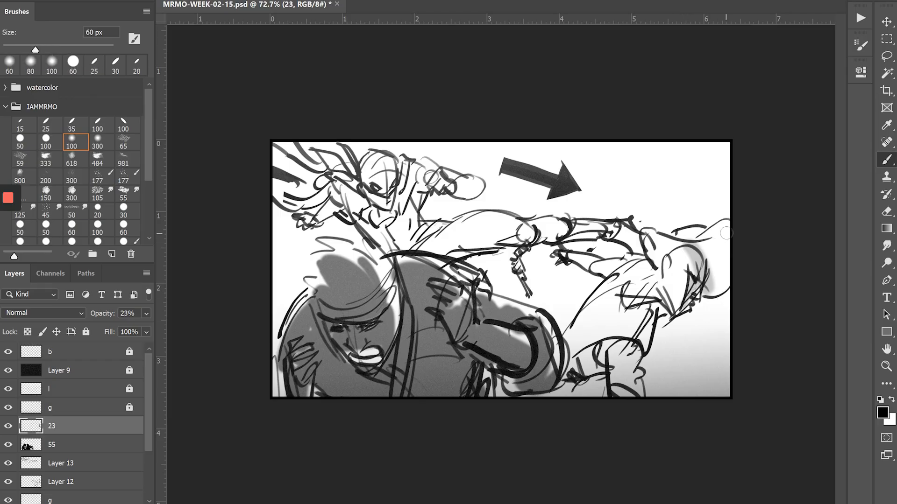
mouse_move(725, 233)
left_mouse_down()
mouse_move(701, 256)
mouse_move(718, 253)
mouse_move(725, 263)
mouse_move(717, 294)
left_mouse_up()
left_click_drag(653, 252, 667, 276)
left_click_drag(701, 233, 686, 234)
- Shade the struck figure's torso, lower arm and raised arm in the same light gray
mouse_move(654, 307)
left_mouse_down()
mouse_move(641, 331)
mouse_move(645, 310)
mouse_move(625, 314)
left_mouse_up()
mouse_move(615, 347)
left_mouse_down()
mouse_move(599, 357)
mouse_move(633, 367)
mouse_move(633, 393)
left_mouse_up()
mouse_move(645, 310)
left_mouse_down()
mouse_move(630, 332)
mouse_move(575, 345)
left_mouse_up()
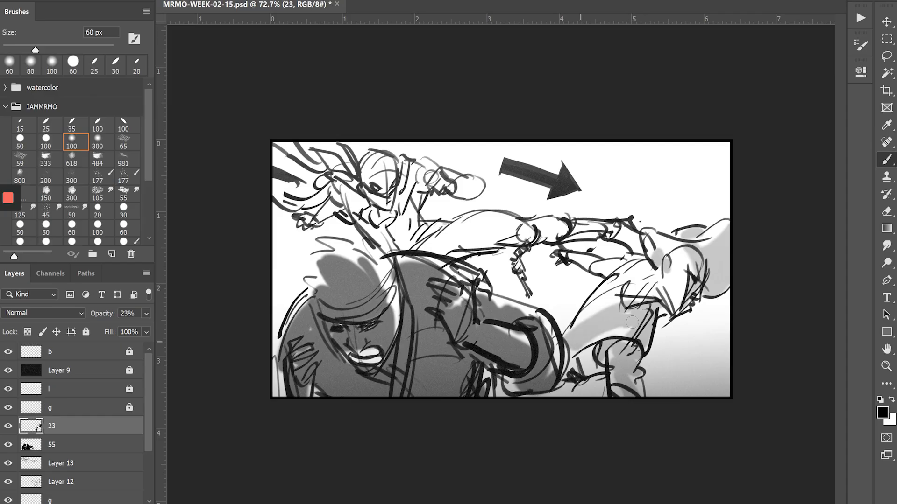
left_click_drag(628, 334, 587, 343)
mouse_move(623, 290)
left_mouse_down()
mouse_move(569, 351)
mouse_move(591, 373)
mouse_move(583, 358)
left_mouse_up()
left_click_drag(628, 272, 586, 314)
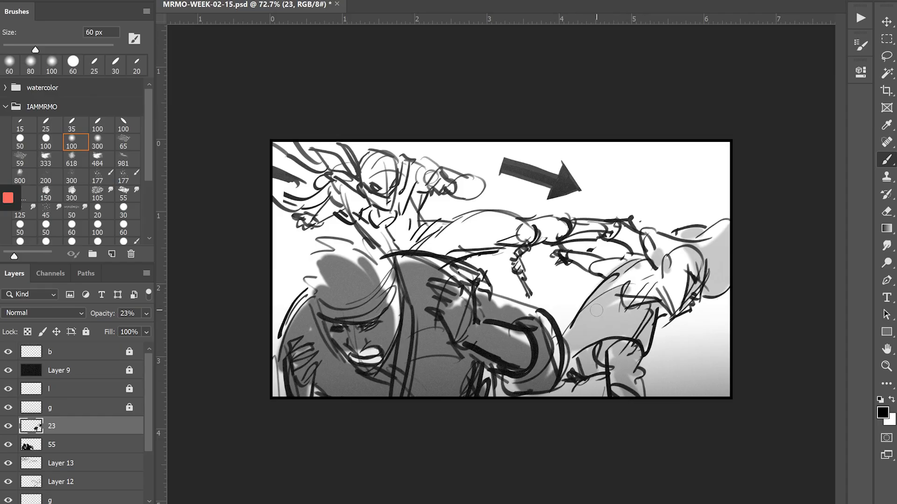
mouse_move(608, 267)
left_mouse_down()
mouse_move(644, 274)
mouse_move(658, 240)
left_mouse_up()
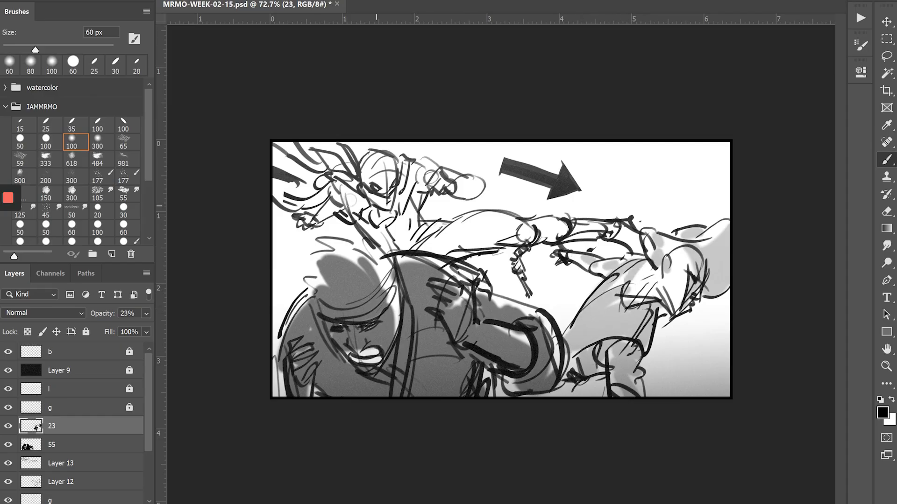
- Shade the attacking figure's outstretched arm, torso, face and flowing hair in light gray, and save the document
left_click_drag(516, 227, 512, 237)
mouse_move(459, 222)
left_mouse_down()
mouse_move(437, 244)
mouse_move(452, 243)
mouse_move(424, 252)
left_mouse_up()
mouse_move(355, 212)
left_mouse_down()
mouse_move(406, 243)
mouse_move(374, 210)
left_mouse_up()
mouse_move(385, 162)
left_mouse_down()
mouse_move(381, 185)
mouse_move(352, 166)
mouse_move(329, 161)
mouse_move(315, 170)
mouse_move(285, 159)
mouse_move(312, 203)
mouse_move(280, 189)
mouse_move(401, 186)
mouse_move(338, 190)
left_mouse_up()
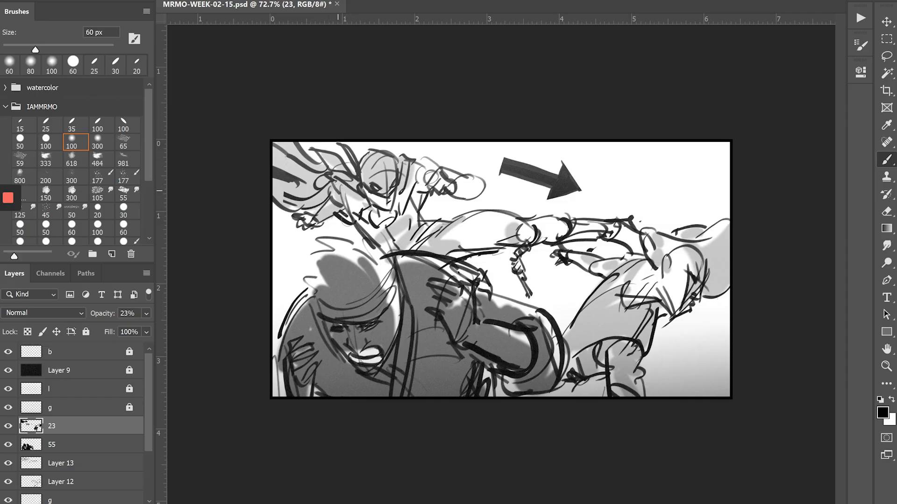
mouse_move(385, 224)
left_mouse_down()
mouse_move(358, 218)
mouse_move(394, 245)
left_mouse_up()
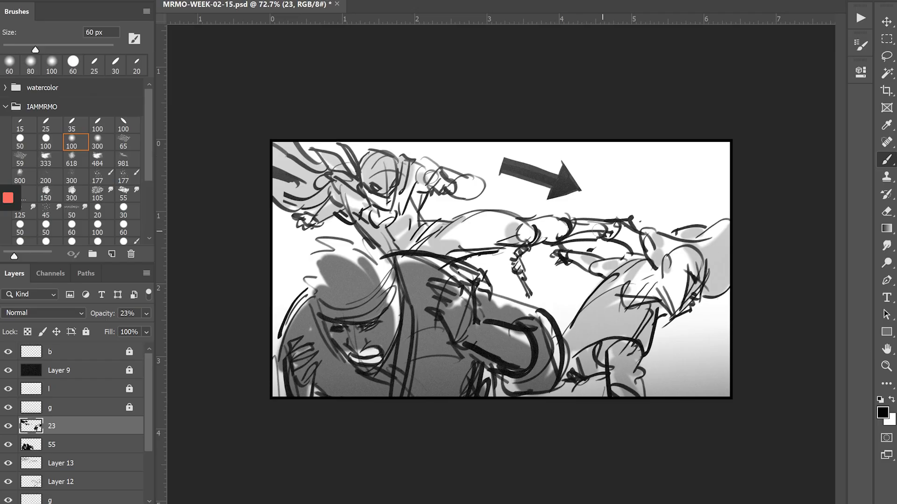
left_click_drag(602, 231, 570, 223)
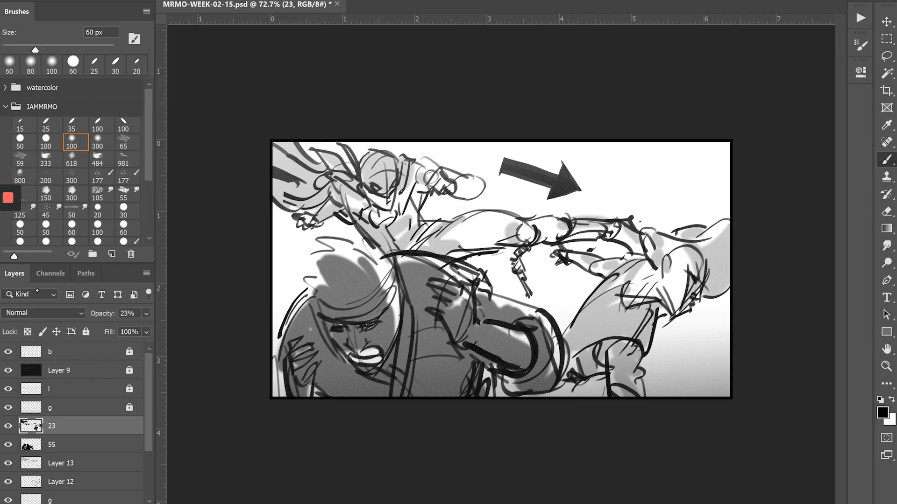
key("ctrl+s")
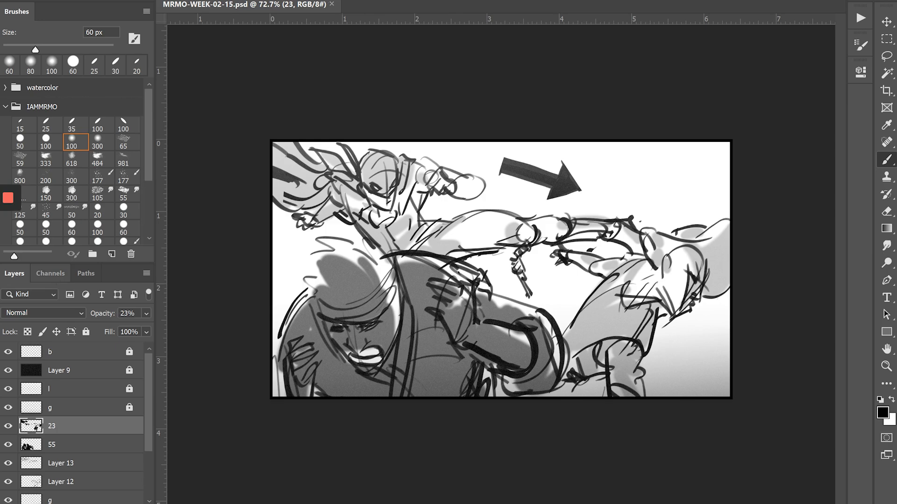
- Add a layer named bg and sketch rough background shapes beside the foreground figure's head with a 25 px brush
key("ctrl+shift+n")
type("bg")
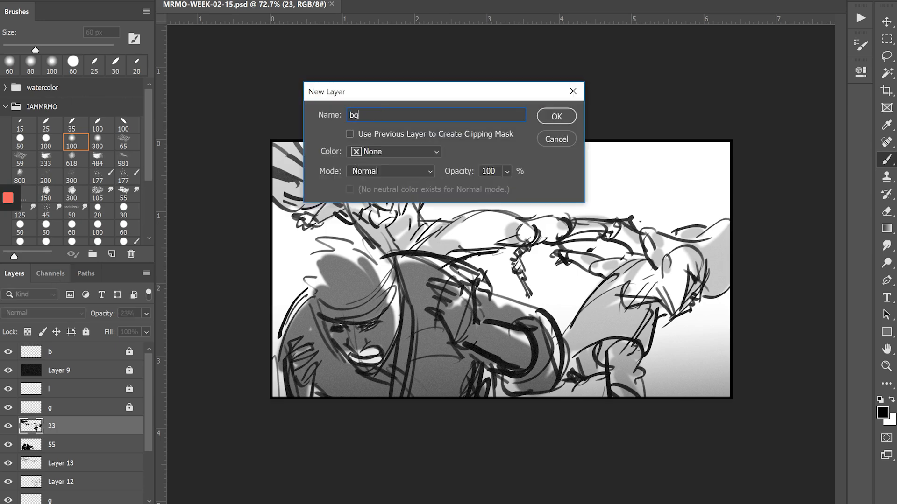
key("Return")
left_click(46, 124)
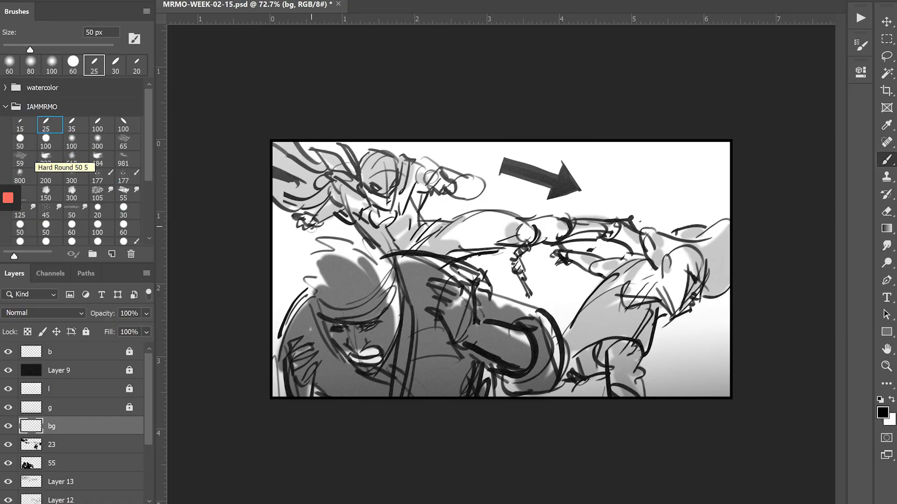
key("b")
mouse_move(291, 227)
left_mouse_down()
mouse_move(286, 285)
mouse_move(292, 230)
mouse_move(283, 263)
mouse_move(292, 242)
left_mouse_up()
left_click_drag(279, 257, 302, 283)
mouse_move(274, 268)
left_mouse_down()
mouse_move(292, 276)
mouse_move(284, 274)
left_mouse_up()
left_click_drag(308, 235, 307, 252)
left_click_drag(297, 247, 298, 255)
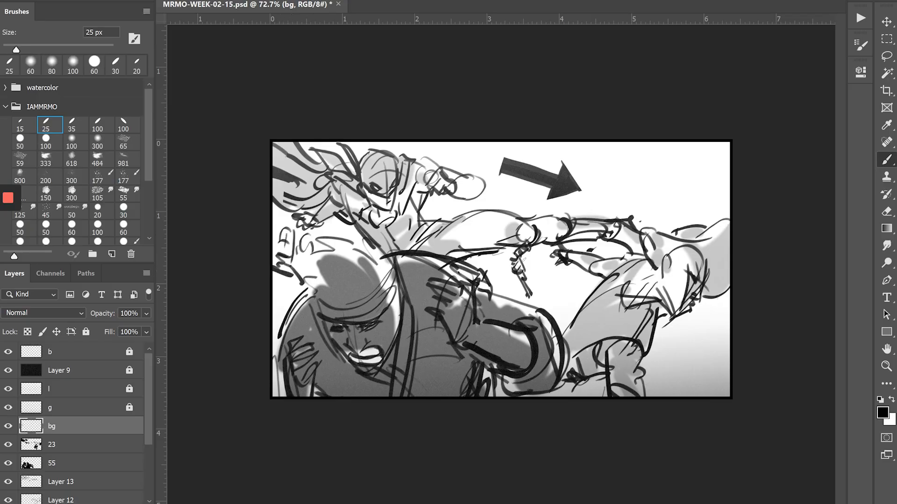
- Sketch vertical background strokes in the gap between the fighters and in the lower corner behind the struck figure
left_click_drag(577, 271, 569, 287)
left_click_drag(729, 297, 701, 376)
left_click_drag(698, 322, 683, 398)
left_click_drag(668, 343, 674, 388)
left_click_drag(556, 273, 555, 301)
left_click_drag(549, 258, 540, 307)
left_click_drag(493, 266, 487, 281)
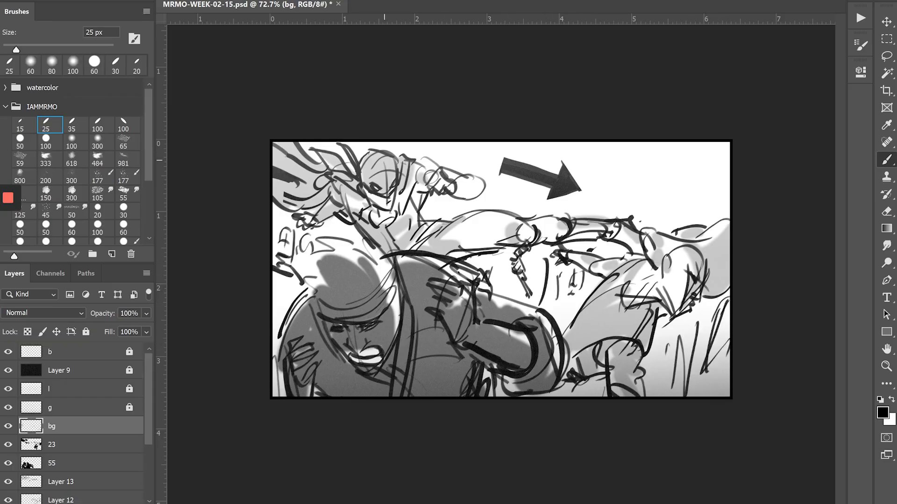
- Add short marks beside the foreground figure's shoulder and slanted strokes over the background shapes behind the struck figure
left_click_drag(283, 286, 282, 291)
left_click_drag(281, 298, 278, 307)
mouse_move(722, 318)
left_mouse_down()
mouse_move(714, 341)
mouse_move(663, 387)
left_mouse_up()
left_click_drag(688, 397, 730, 369)
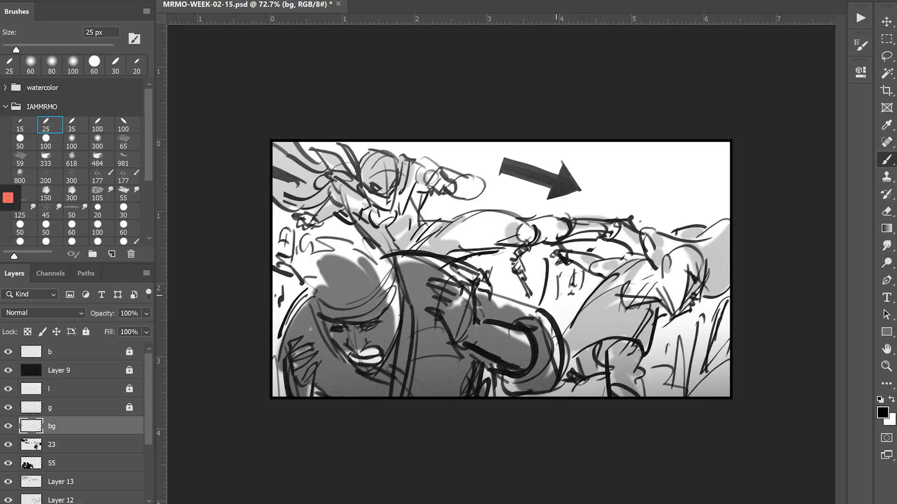
left_click_drag(566, 287, 541, 304)
left_click_drag(572, 300, 539, 312)
mouse_move(738, 177)
left_mouse_down()
mouse_move(646, 189)
mouse_move(614, 143)
left_mouse_up()
left_click(599, 175)
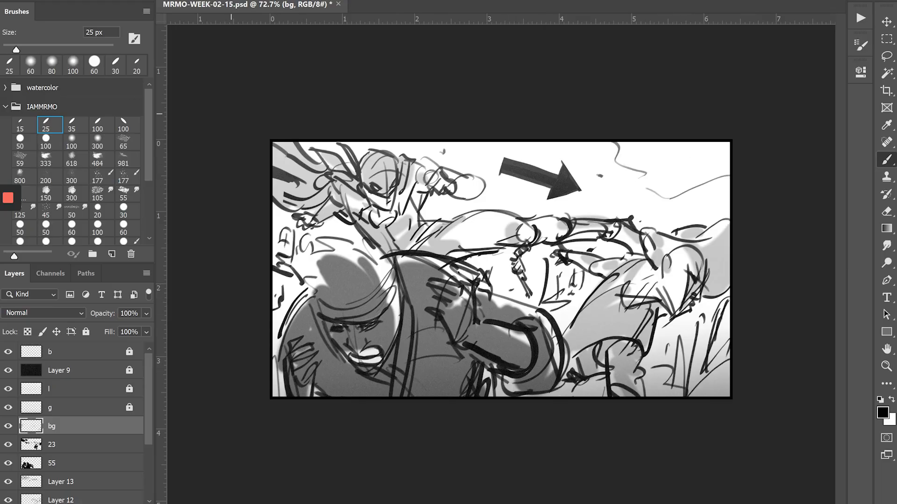
key("ctrl+z")
key("ctrl+z")
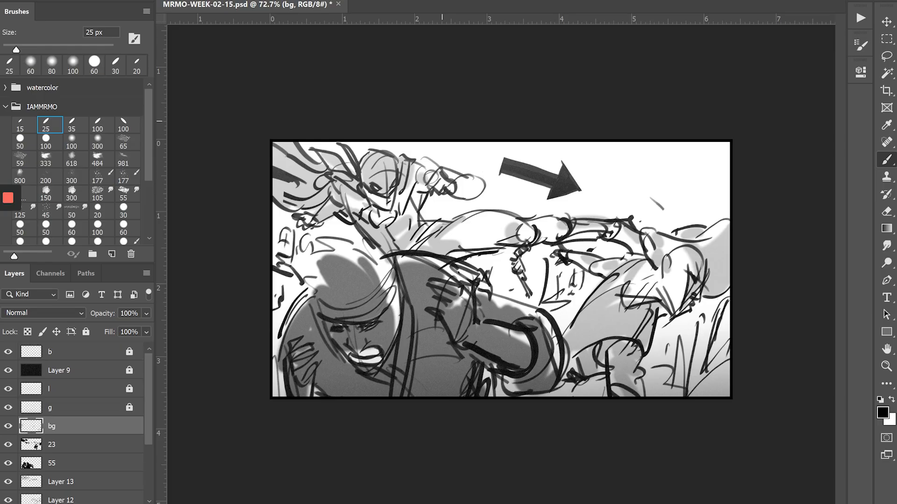
- Apply Motion Blur to the bg layer as a smart filter, and add a layer named fxx above it
key("ctrl+f")
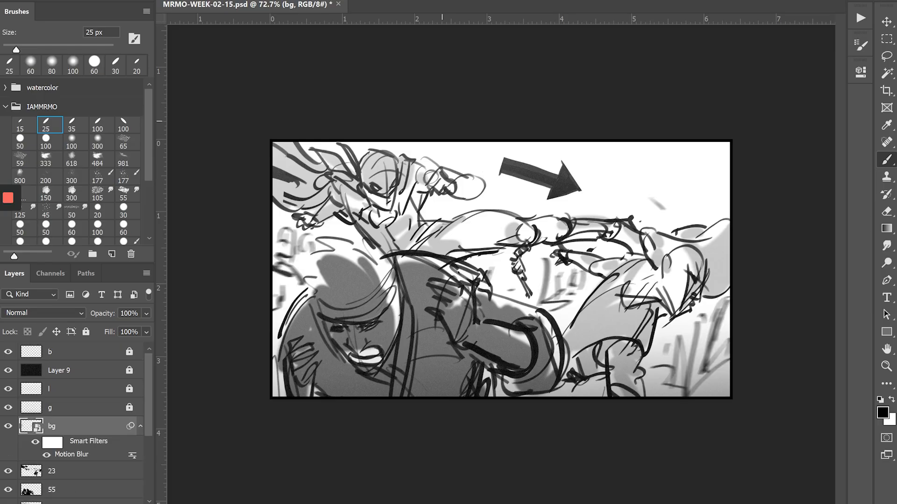
key("ctrl+shift+n")
type("fxx")
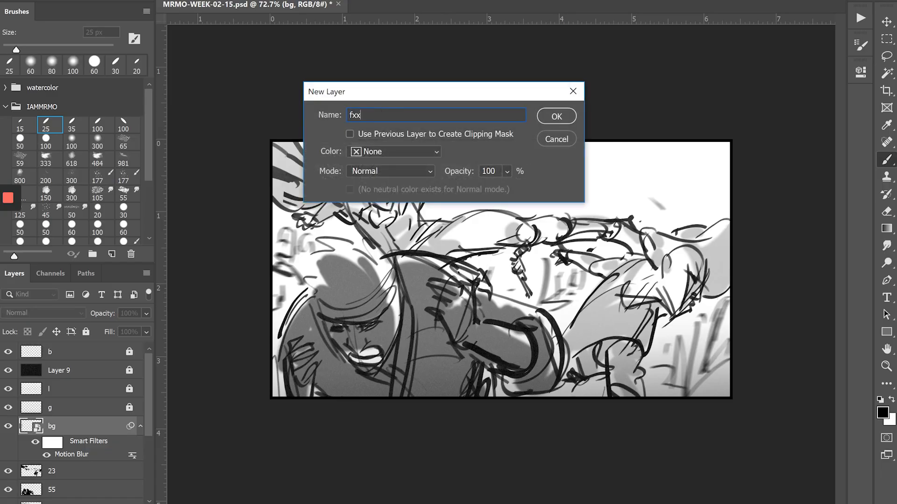
key("Return")
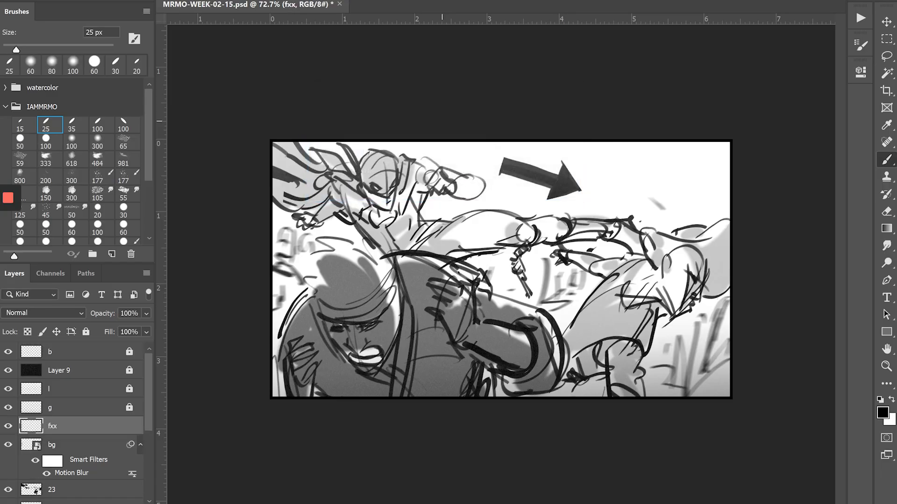
- Scatter small debris marks across the sky, between the fighters and near the canvas edges on the fxx layer
left_click_drag(675, 177, 669, 167)
left_click_drag(700, 183, 705, 182)
left_click_drag(486, 242, 494, 266)
left_click_drag(285, 250, 297, 247)
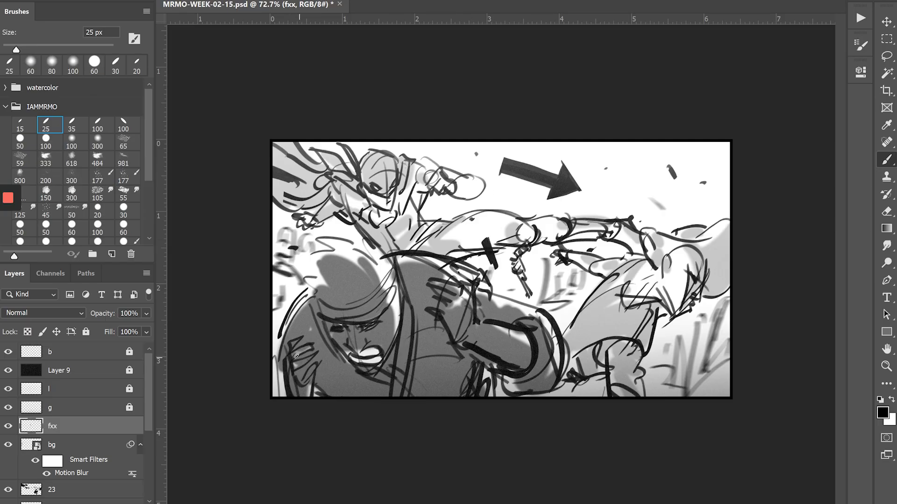
left_click_drag(297, 356, 275, 343)
left_click_drag(703, 387, 713, 384)
left_click_drag(684, 352, 685, 347)
left_click_drag(294, 180, 297, 173)
- Convert the fxx layer to a smart object and apply Motion Blur with a distance of 49 pixels
key("F2")
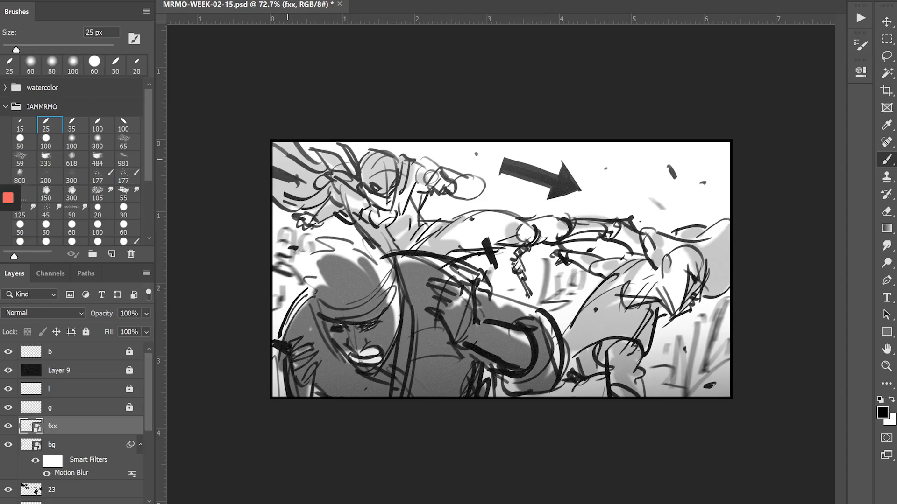
key("ctrl+alt+f")
double_click(75, 456)
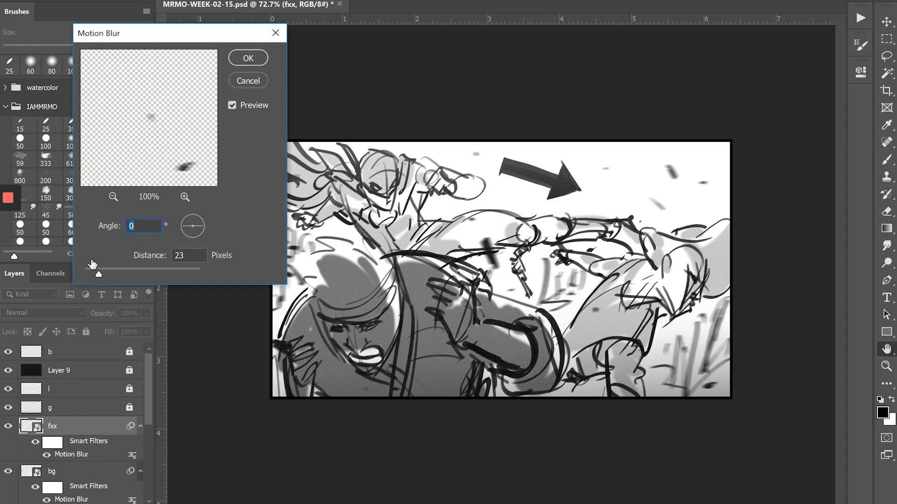
mouse_move(98, 275)
left_mouse_down()
mouse_move(131, 282)
mouse_move(115, 274)
left_mouse_up()
left_click(237, 60)
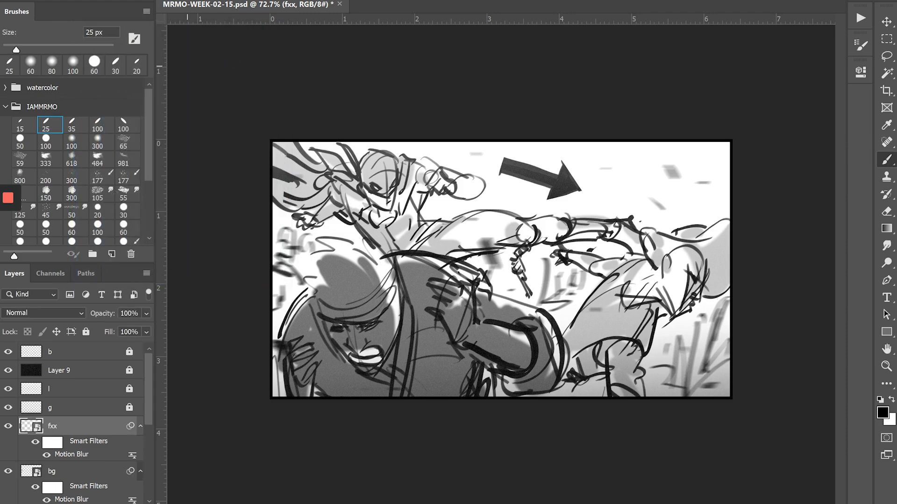
- Set the angle of the fxx layer's Motion Blur to -22°
double_click(75, 455)
left_click(182, 220)
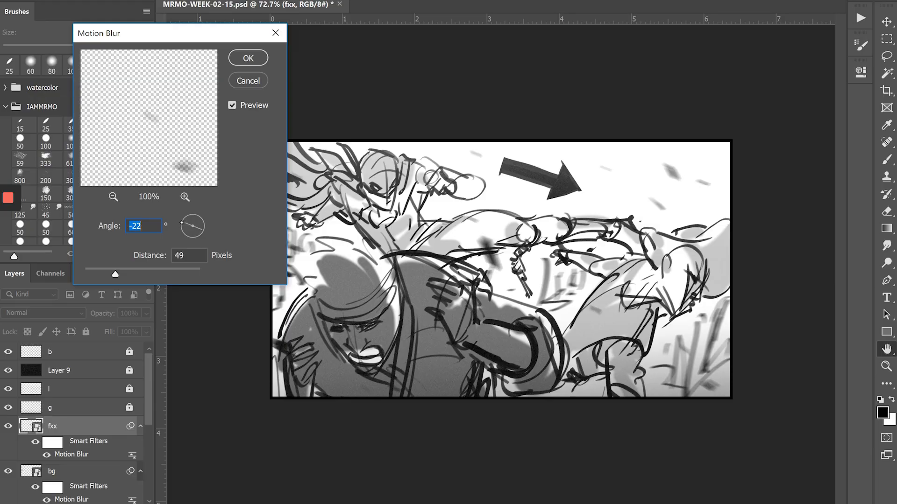
left_click(248, 58)
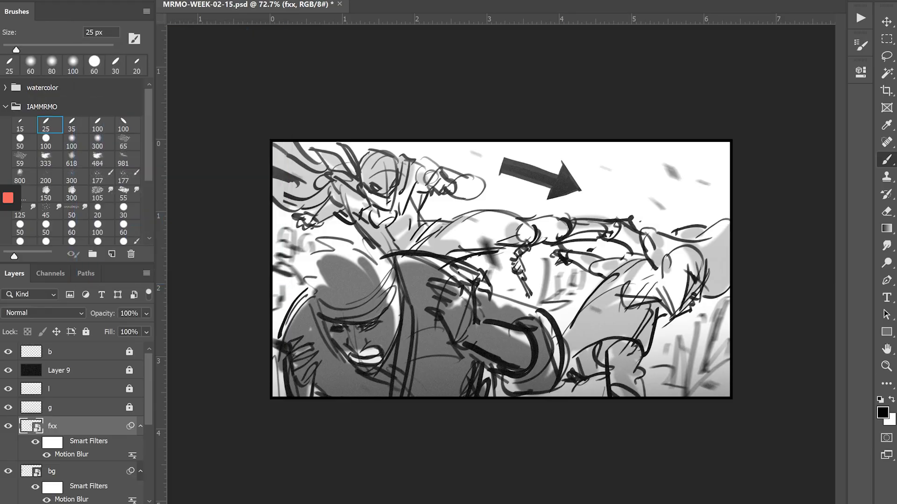
- Add a layer named fxxx and draw curved ground lines along the lower canvas edge with a 35 px brush, redoing the first stroke
key("ctrl+shift+n")
type("fxxx")
key("Return")
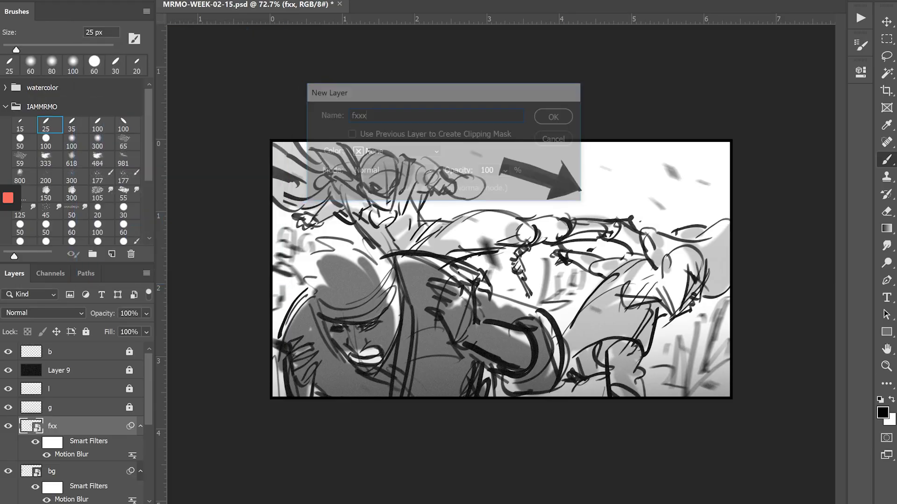
left_click(72, 125)
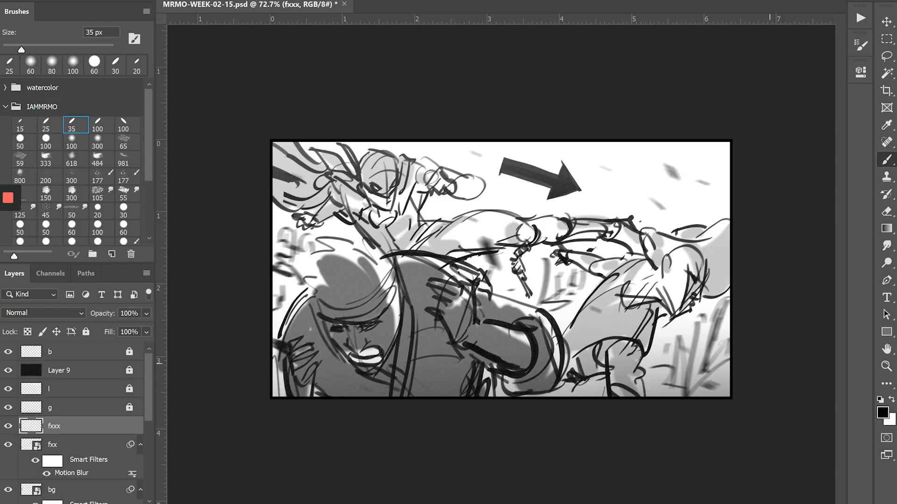
left_click_drag(735, 339, 618, 384)
key("ctrl+z")
mouse_move(738, 331)
left_mouse_down()
mouse_move(675, 368)
mouse_move(652, 370)
left_mouse_up()
left_click_drag(586, 396, 555, 406)
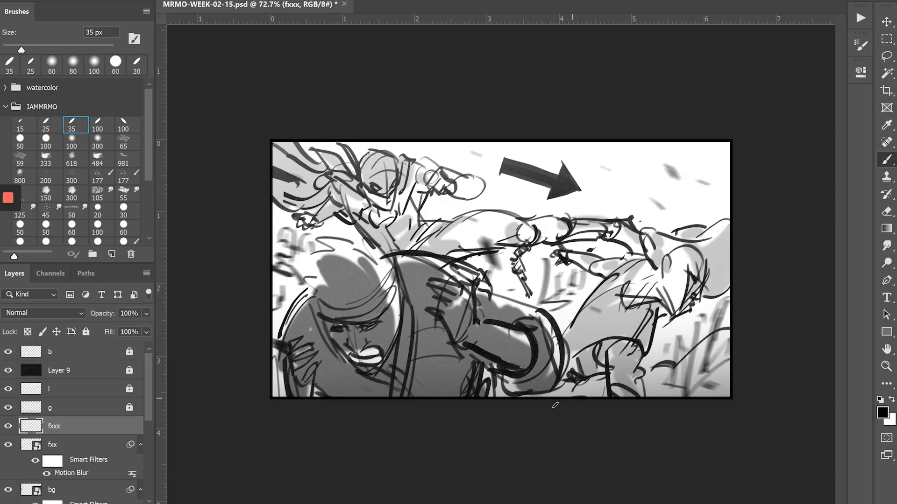
left_click_drag(579, 361, 522, 411)
left_click_drag(502, 381, 442, 402)
- Add another layer named fxx and draw thin diagonal speed lines across the sky, with the brush reduced to 20–25 px
key("ctrl+shift+n")
type("fxx")
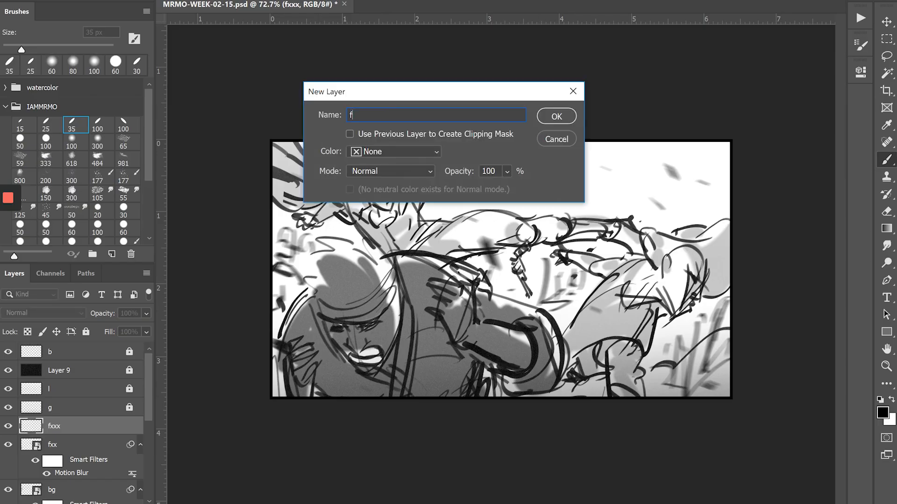
key("Return")
key("bracketleft")
key("bracketleft")
key("bracketleft")
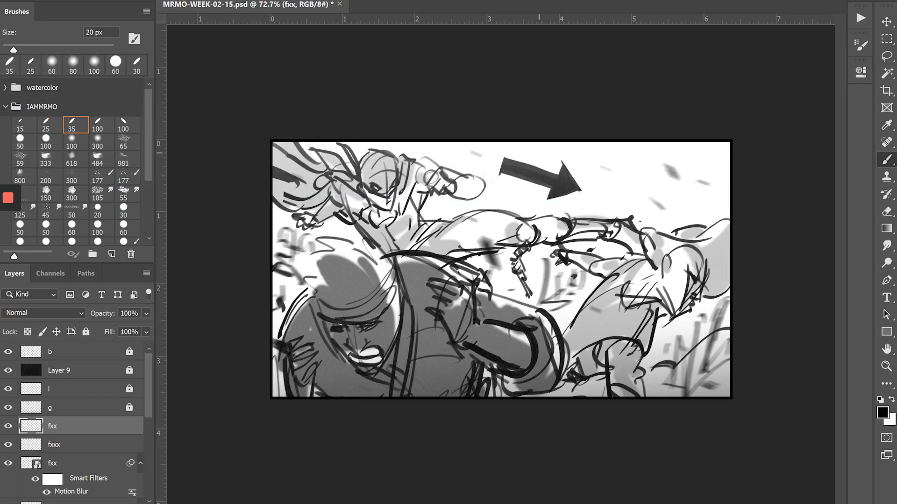
left_click_drag(782, 204, 536, 148)
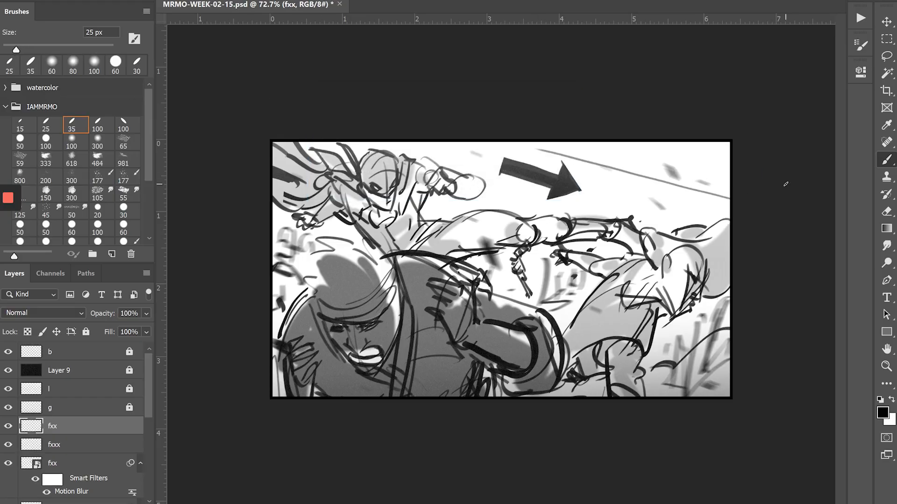
left_click_drag(729, 177, 577, 141)
left_click_drag(540, 164, 431, 141)
left_click_drag(488, 172, 361, 141)
- Draw more diagonal speed lines above the foreground figure's head and across the ground behind the struck figure
left_click_drag(335, 245, 271, 218)
left_click_drag(300, 241, 271, 227)
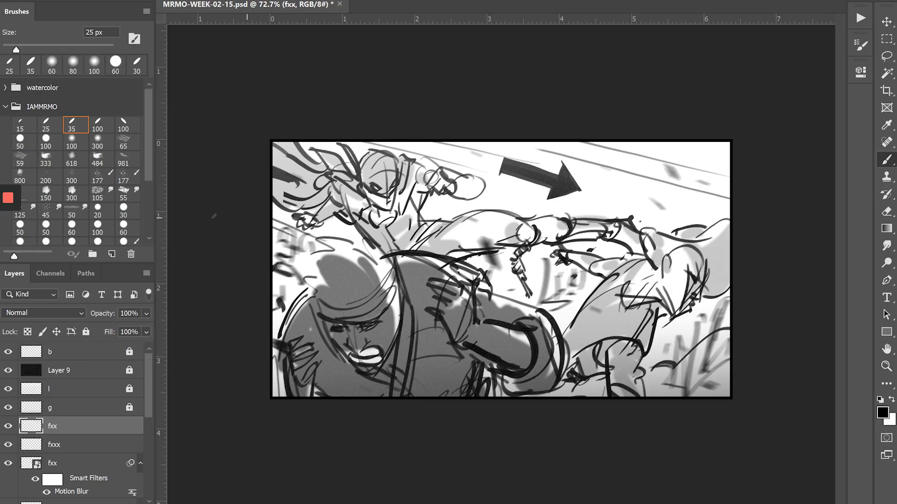
left_click_drag(756, 393, 559, 313)
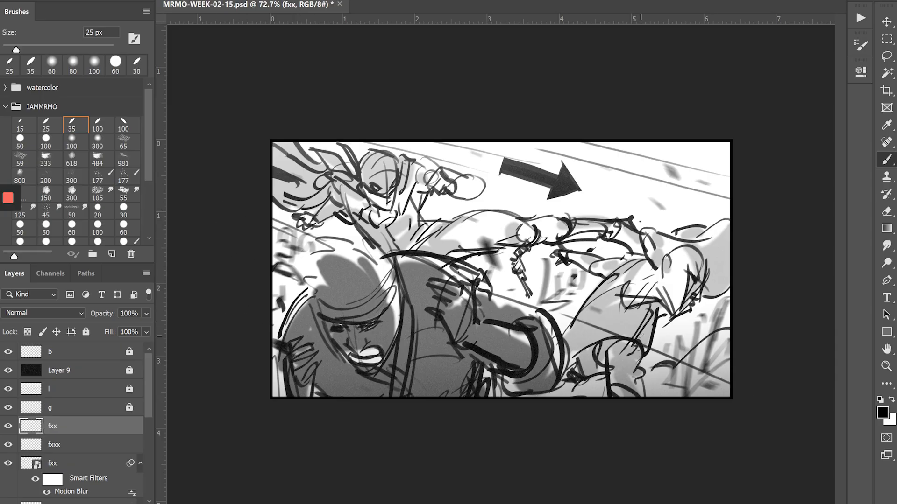
- Draw two diagonal speed lines across the ground, convert the fxx layer to a smart object, and reapply Motion Blur
left_click_drag(752, 369, 614, 322)
left_click_drag(686, 404, 421, 336)
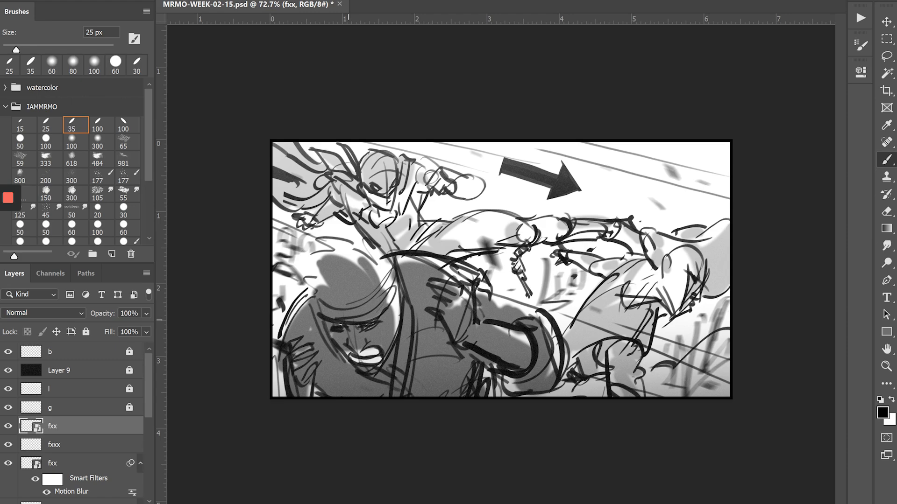
key("ctrl+alt+f")
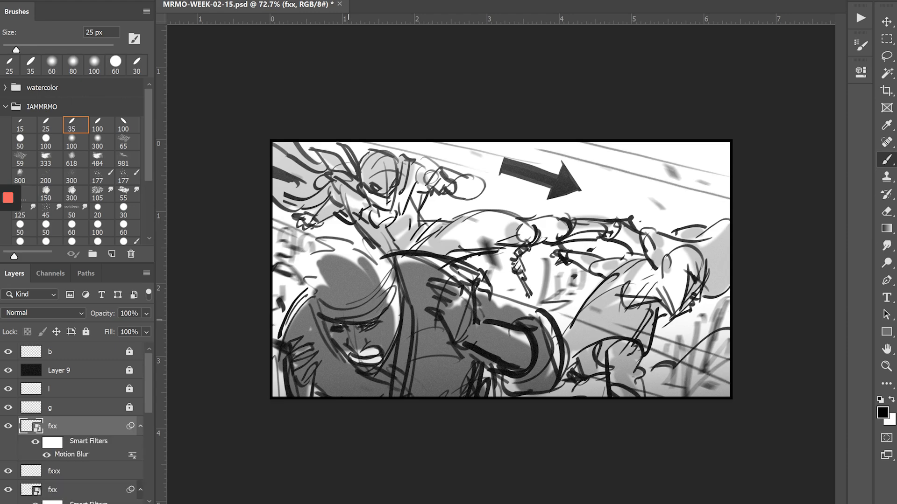
- Add a layer named ll and dab soft white glows around the attacking figure's head and hands with the 300 px soft brush
key("ctrl+shift+n")
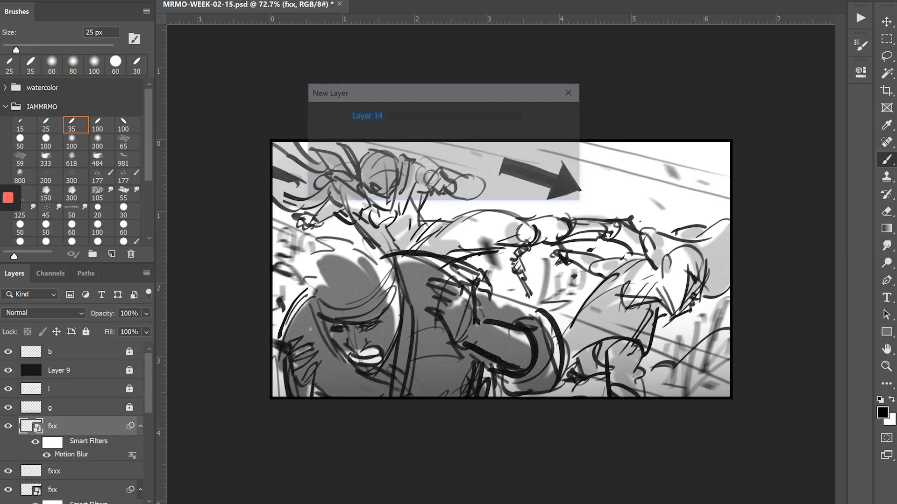
type("ll")
key("Return")
left_click(97, 141)
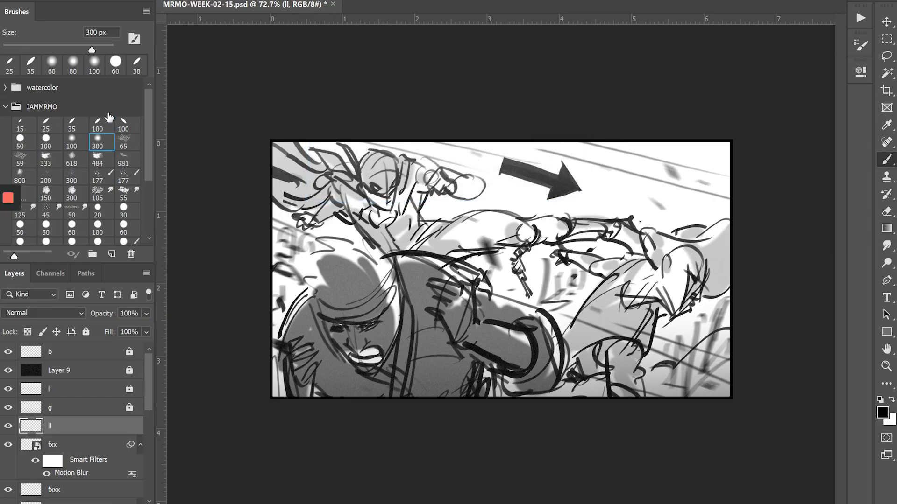
key("x")
key("ctrl+z")
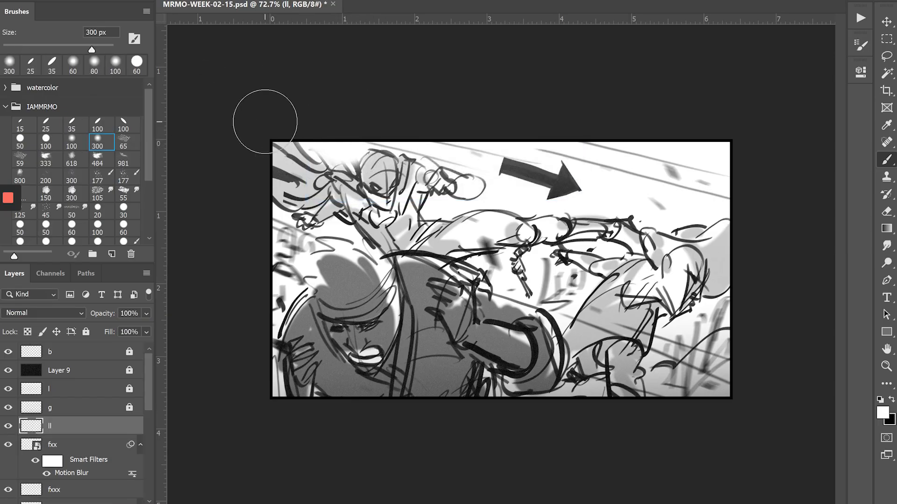
left_click_drag(444, 147, 468, 159)
left_click_drag(343, 127, 334, 135)
left_click_drag(348, 226, 337, 216)
mouse_move(458, 210)
left_mouse_down()
mouse_move(441, 220)
mouse_move(454, 203)
left_mouse_up()
key("ctrl+z")
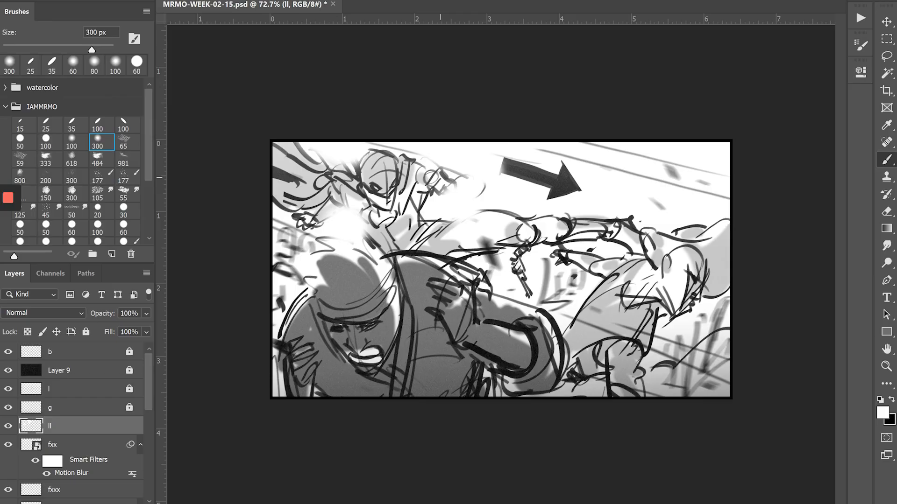
- Convert the ll layer to a smart object with a Radial Blur and lower its opacity to 66%
key("F2")
key("ctrl+alt+f")
left_click_drag(95, 314, 78, 315)
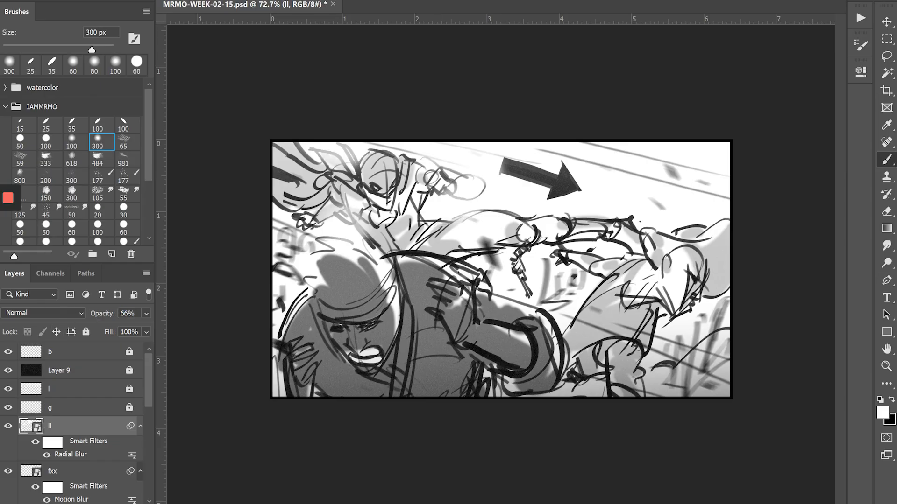
- Add a layer named g and place it directly below the ll layer
key("ctrl+shift+n")
type("g")
key("Return")
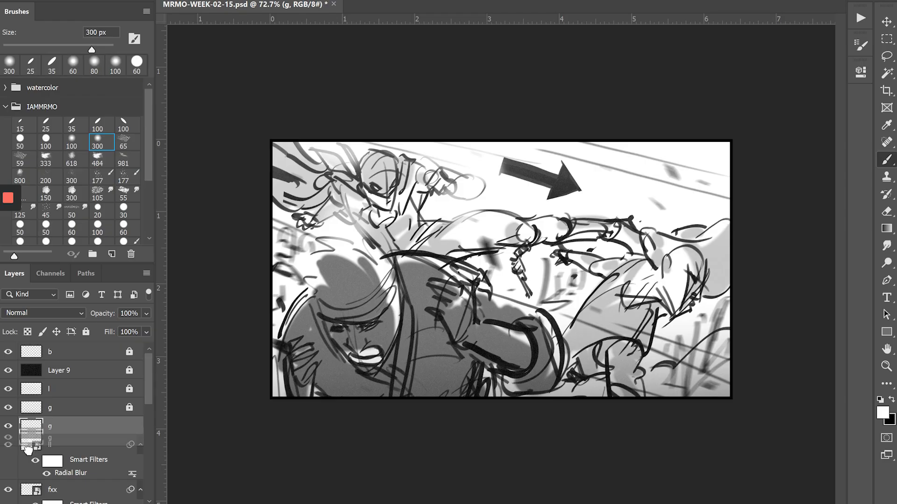
left_click_drag(28, 450, 29, 470)
- Draw a black gradient fading down from the canvas's upper edge on the new g layer, undoing the trial gradients first
key("g")
left_click_drag(448, 352, 447, 356)
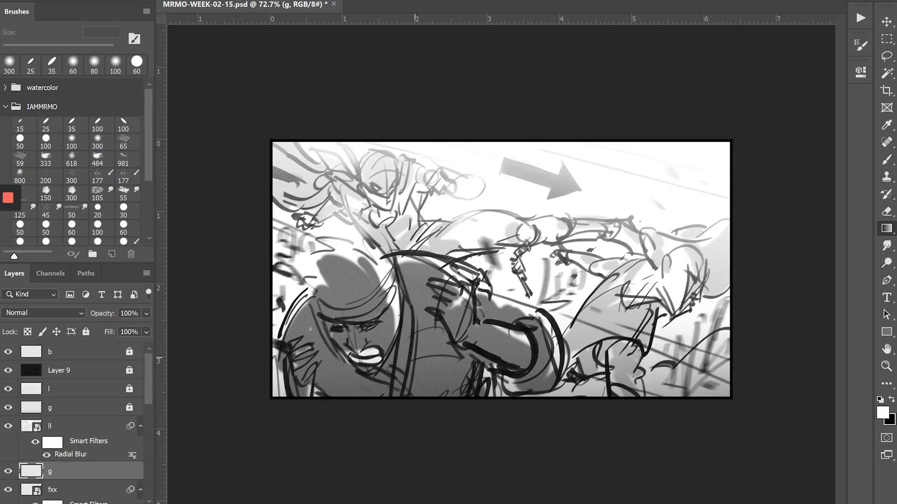
key("ctrl+z")
key("x")
left_click_drag(463, 130, 423, 392)
key("ctrl+z")
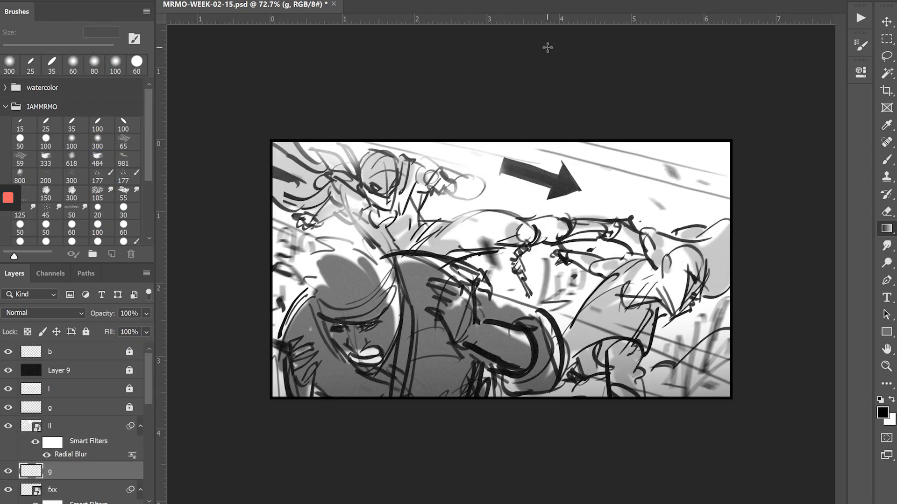
left_click_drag(546, 40, 505, 154)
- Stretch the g layer's gradient slightly downward and out toward the left edge of the canvas, and save the document
key("z")
left_click_drag(331, 254, 323, 243)
key("ctrl+t")
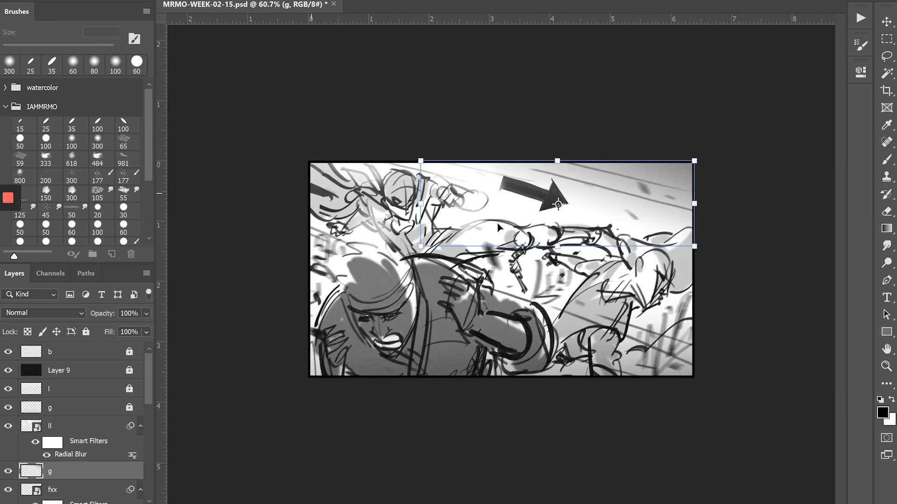
left_click_drag(554, 248, 556, 255)
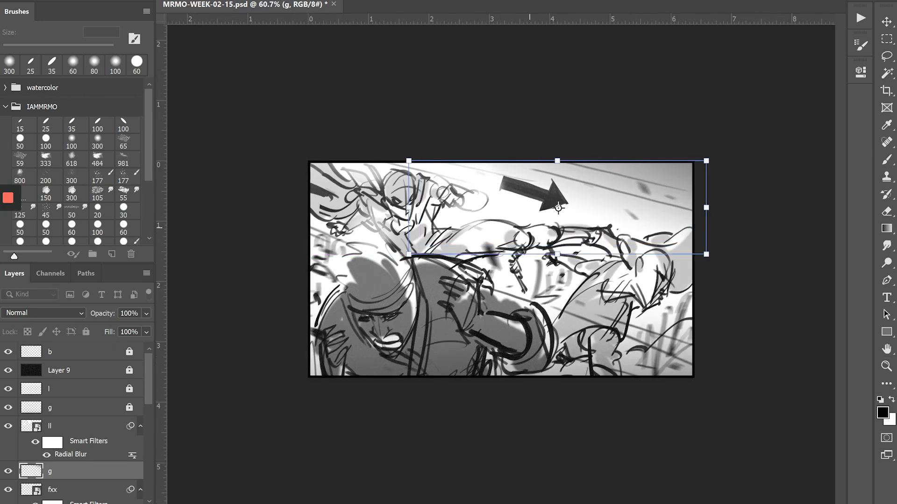
left_click_drag(409, 207, 317, 207)
key("Return")
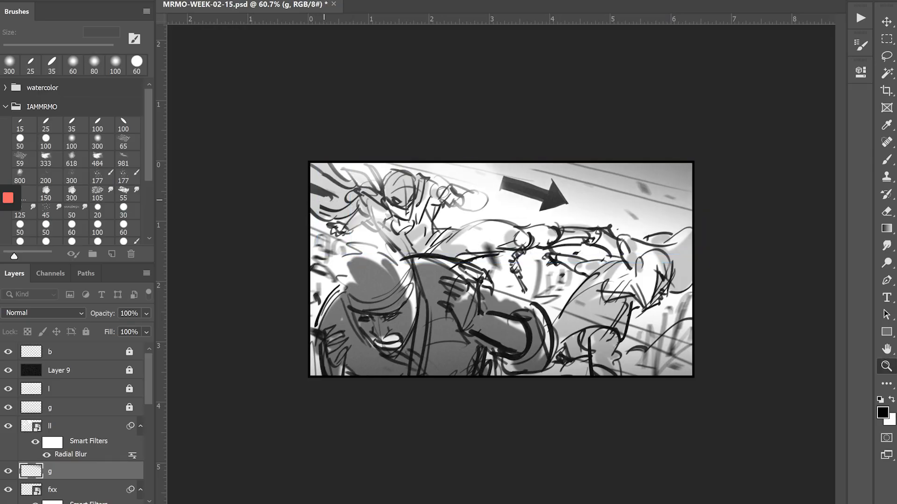
key("ctrl+s")
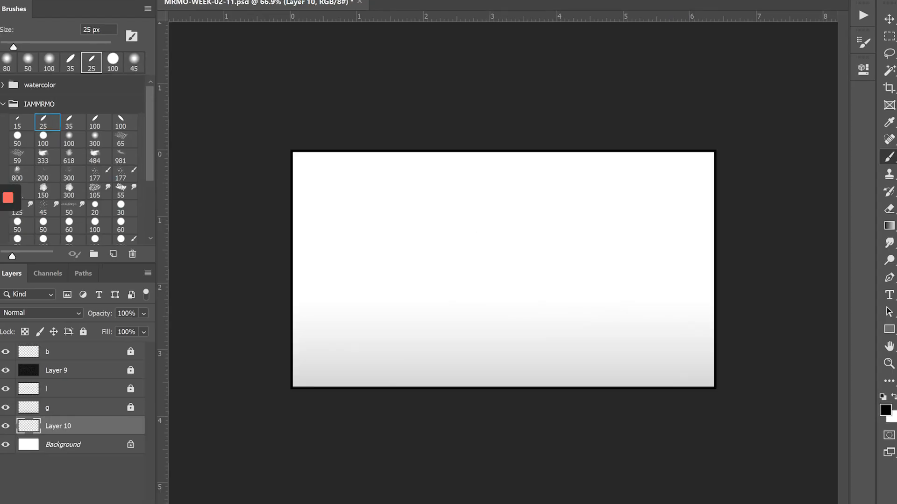
- In MRMO-WEEK-02-11.psd, sketch a large front-facing head with a pointed chin and vertical centre line on Layer 10 using the 35 px brush
left_click(44, 158)
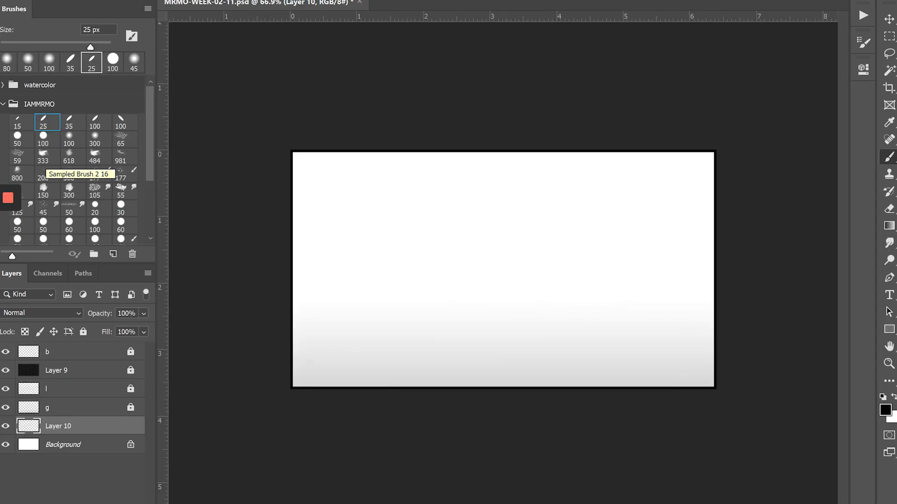
left_click(69, 122)
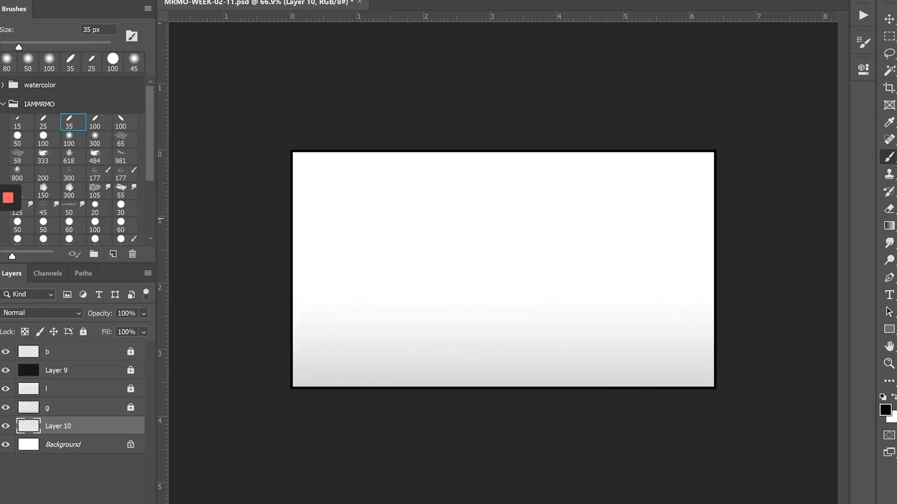
scroll(391, 320, "up", 1)
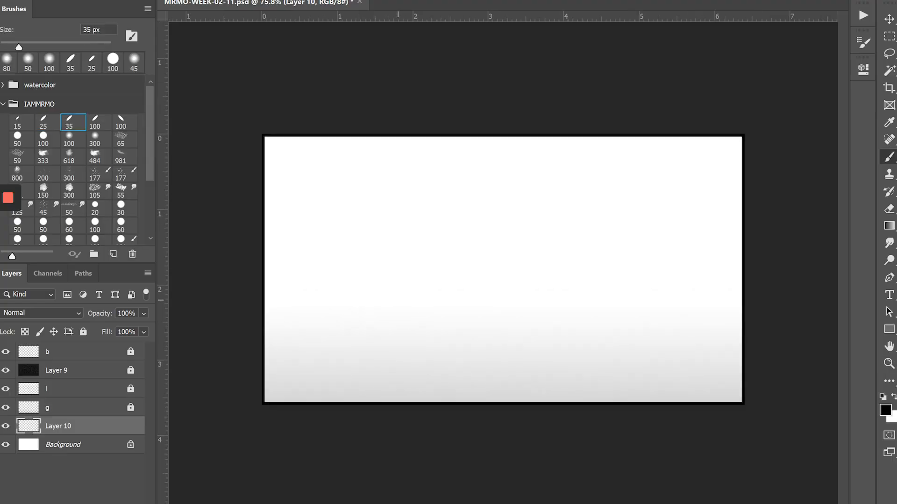
left_click_drag(514, 136, 566, 178)
left_click_drag(440, 137, 427, 233)
left_click_drag(562, 136, 552, 341)
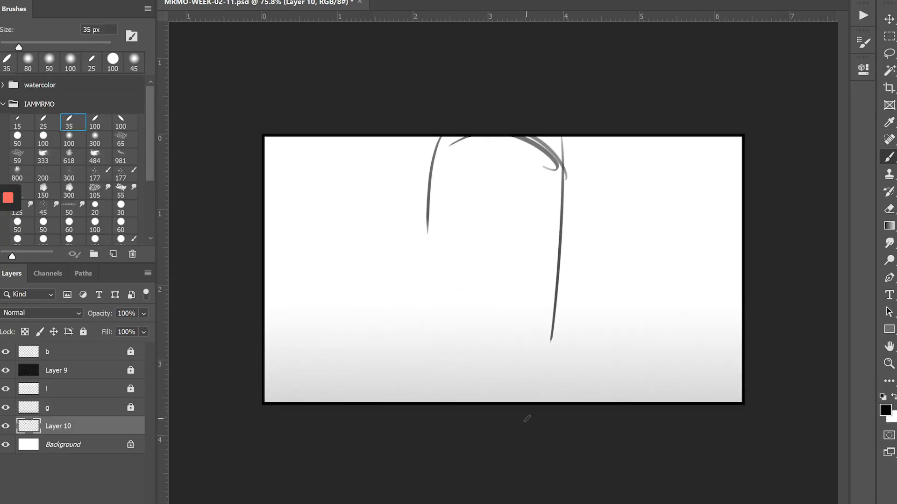
mouse_move(573, 297)
left_mouse_down()
mouse_move(519, 348)
mouse_move(439, 304)
left_mouse_up()
left_click_drag(426, 189, 438, 312)
left_click_drag(499, 184, 494, 356)
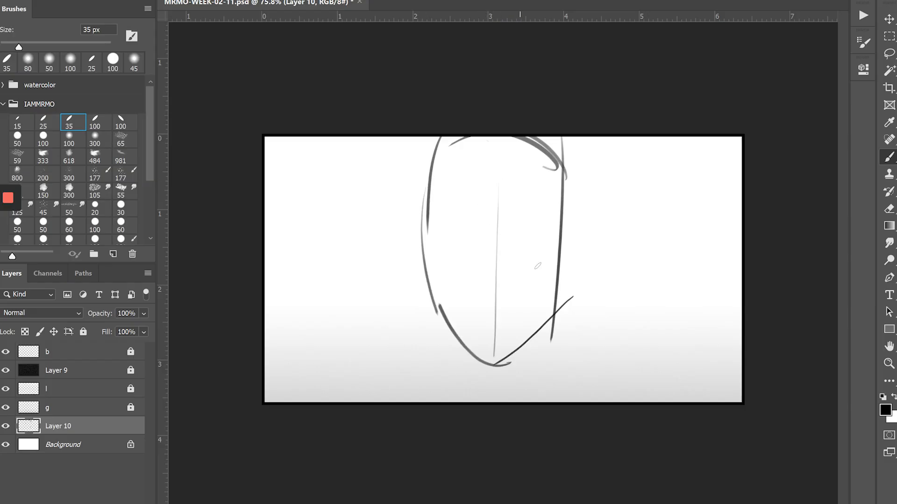
- Draw a curved guideline across the face and rough neck and collar lines on both sides below the jaw
left_click_drag(460, 270, 559, 248)
left_click_drag(551, 320, 547, 374)
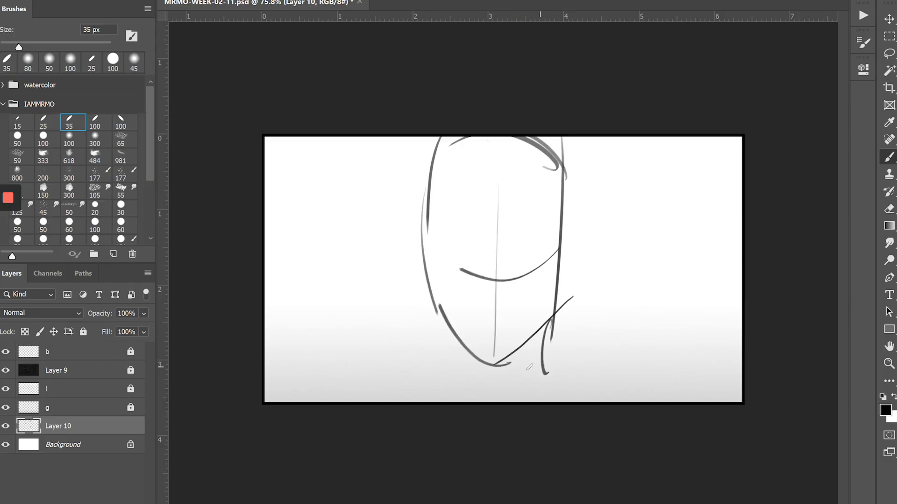
mouse_move(569, 326)
left_mouse_down()
mouse_move(510, 398)
mouse_move(503, 378)
left_mouse_up()
left_click_drag(424, 321, 471, 373)
left_click_drag(442, 344, 458, 358)
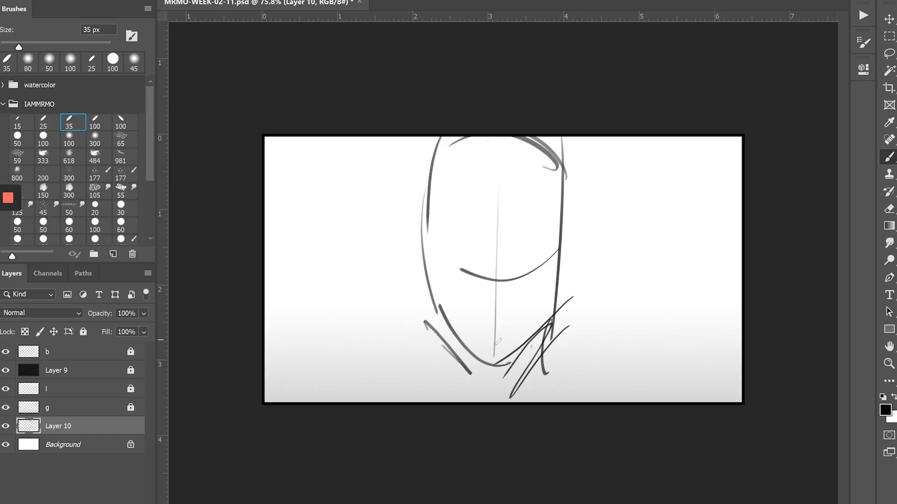
- Sketch the sloping shoulder lines on both sides of the neck and a heavy sleeve seam at the left shoulder
left_click_drag(557, 297, 713, 371)
left_click_drag(634, 348, 711, 371)
left_click_drag(425, 303, 293, 330)
left_click_drag(359, 309, 291, 332)
mouse_move(304, 310)
left_mouse_down()
mouse_move(331, 380)
mouse_move(294, 349)
left_mouse_up()
left_click_drag(296, 306, 394, 292)
left_click_drag(318, 290, 323, 403)
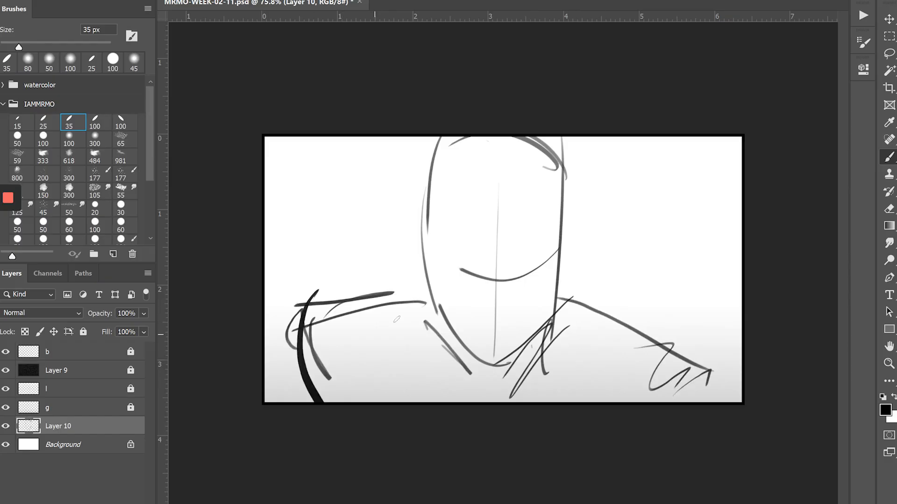
- Draw the coat's lapels and chest folds running from both sides of the neck to the canvas's lower edge
left_click_drag(566, 294, 576, 402)
left_click_drag(539, 380, 563, 402)
left_click_drag(557, 330, 520, 402)
left_click_drag(433, 305, 439, 403)
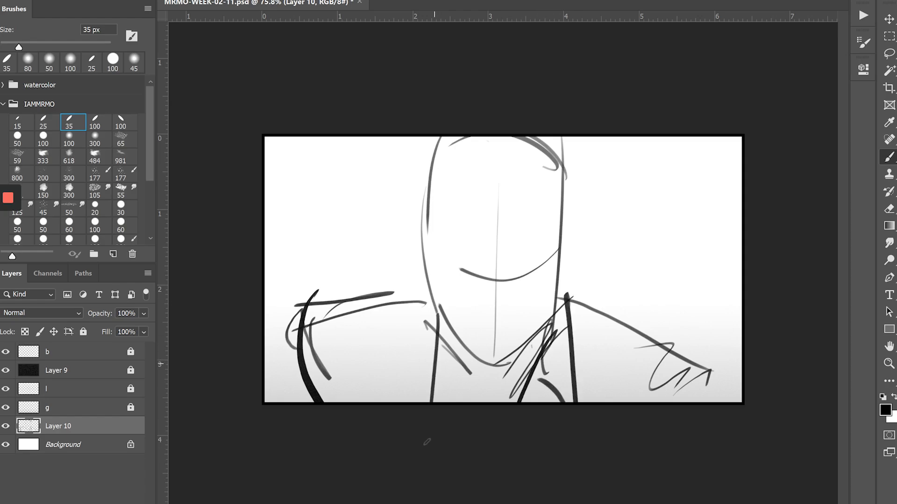
left_click_drag(421, 353, 435, 402)
left_click_drag(432, 305, 396, 402)
left_click_drag(425, 372, 412, 403)
left_click_drag(351, 402, 404, 384)
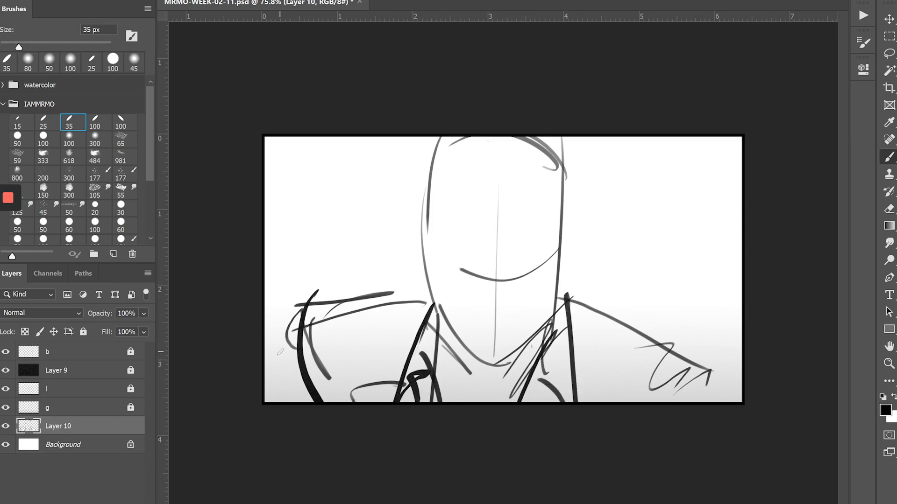
- Add the arm lines and reinforce both shoulder contours with thick strokes, undoing a stray stroke at the right arm
left_click_drag(311, 304, 327, 403)
left_click_drag(302, 344, 255, 408)
left_click_drag(697, 367, 689, 402)
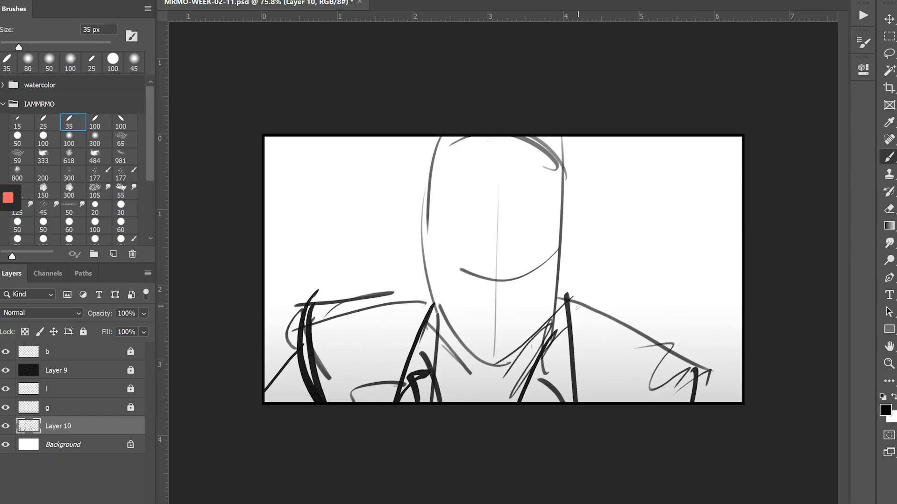
mouse_move(579, 303)
left_mouse_down()
mouse_move(723, 397)
mouse_move(681, 402)
left_mouse_up()
left_click_drag(708, 386, 702, 404)
key("ctrl+z")
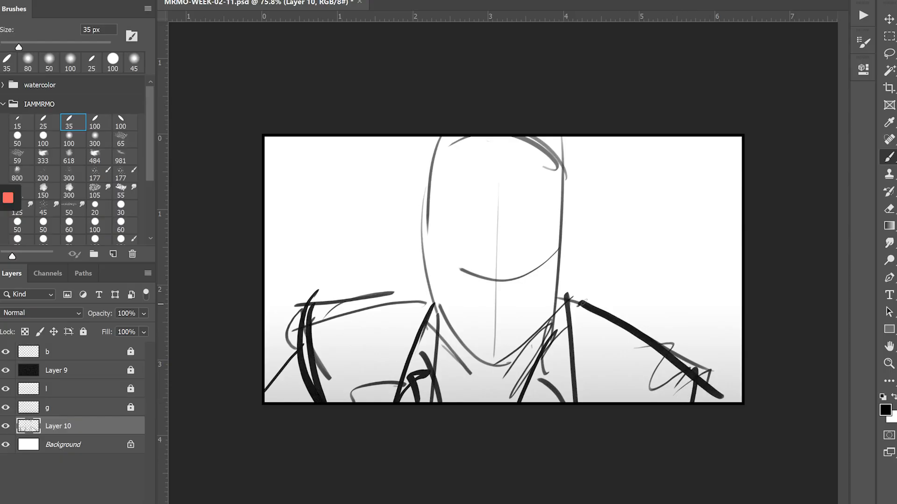
left_click_drag(580, 303, 714, 375)
left_click_drag(416, 297, 292, 308)
- Scale the Layer 10 sketch up slightly and move it down so the top of the head sits inside the frame
key("ctrl+t")
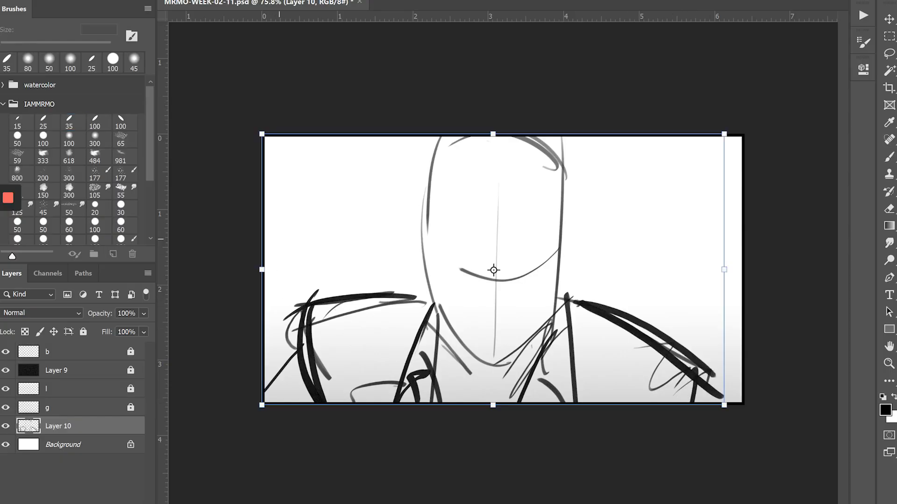
left_click_drag(262, 403, 248, 414)
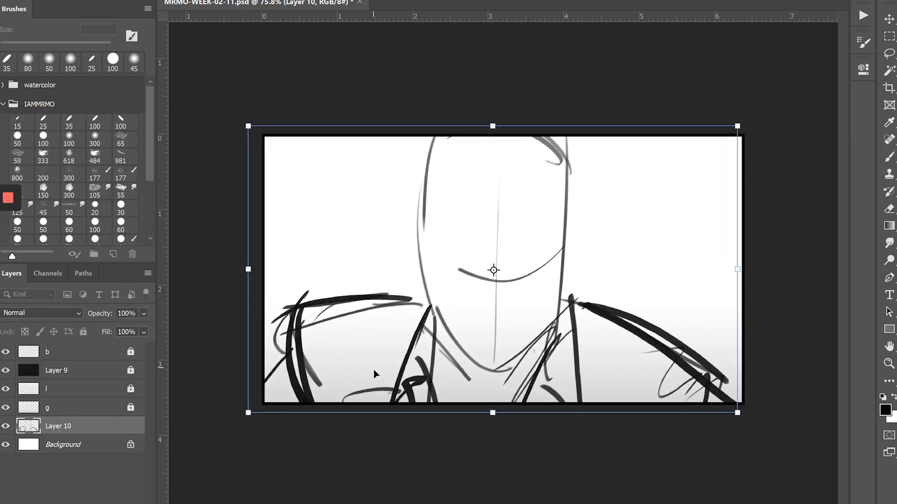
left_click_drag(373, 352, 371, 366)
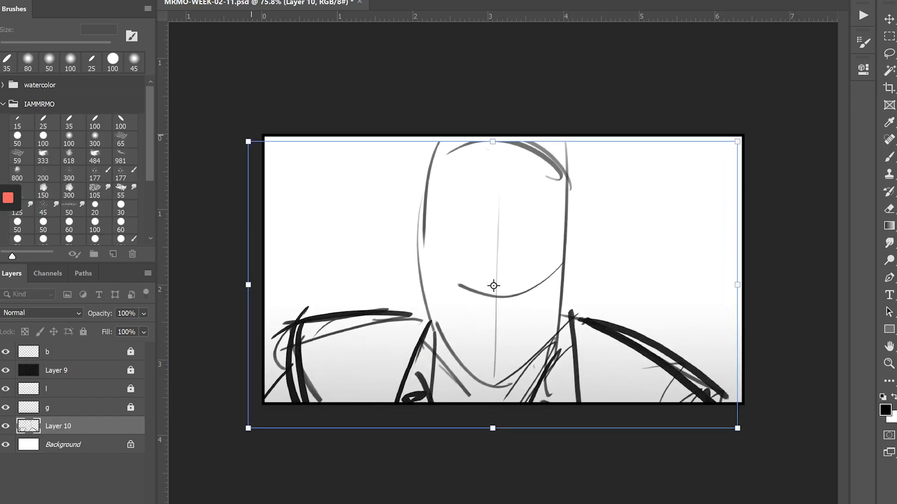
key("alt+space")
key("Escape")
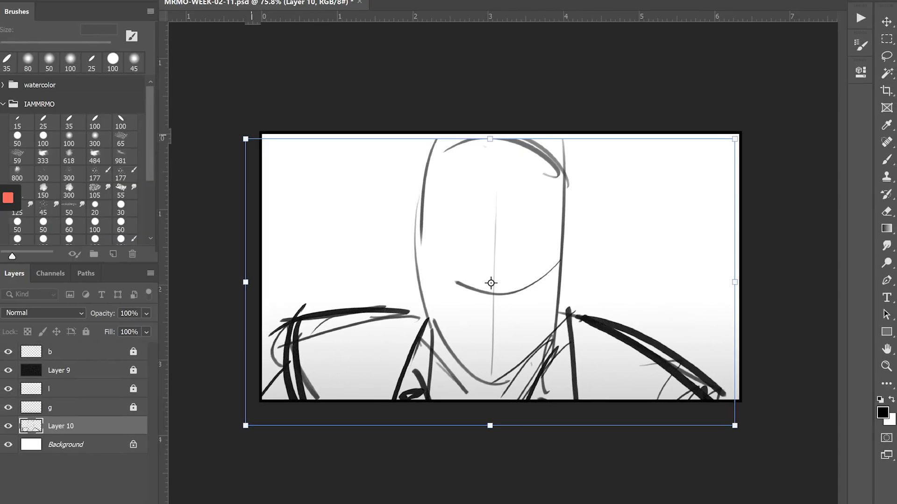
key("Return")
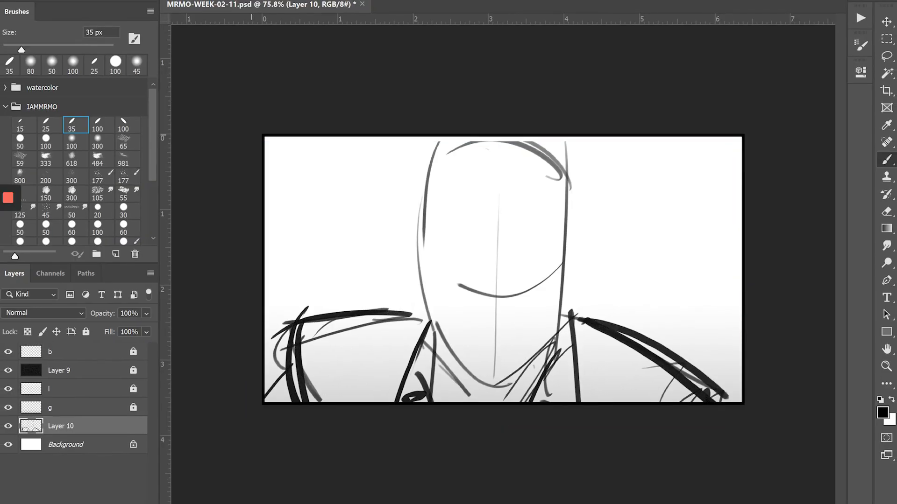
- Sweep a wide hat brim curve across the face and round off its right end, redoing the end stroke
mouse_move(673, 261)
left_mouse_down()
mouse_move(594, 283)
mouse_move(330, 223)
left_mouse_up()
key("ctrl+z")
key("ctrl+shift+z")
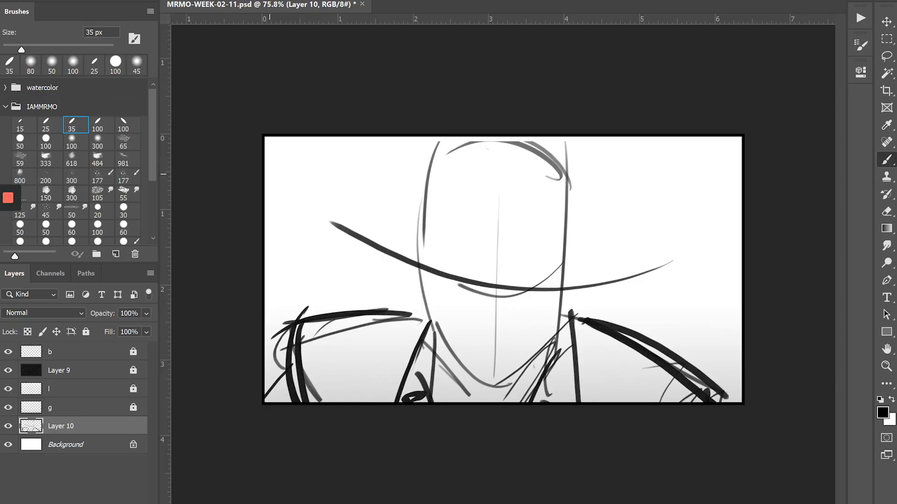
left_click_drag(686, 251, 607, 170)
key("ctrl+z")
left_click_drag(640, 271, 660, 178)
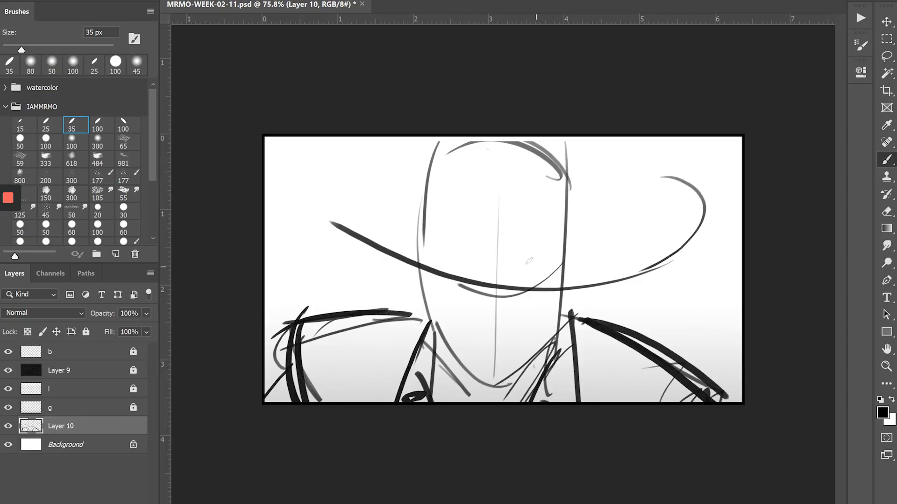
- Round off the brim's left end and draw the hat crown's sides, lower edge marks and front dent
left_click_drag(376, 148, 327, 229)
left_click_drag(569, 137, 570, 211)
left_click_drag(431, 138, 432, 220)
left_click_drag(562, 230, 528, 255)
left_click_drag(407, 191, 455, 254)
mouse_move(521, 159)
left_mouse_down()
mouse_move(472, 181)
mouse_move(455, 149)
left_mouse_up()
- Draw the hat brim's rear edge on both sides of the crown, replacing the left stroke and thickening the right curve
left_click_drag(655, 170, 585, 161)
left_click_drag(424, 149, 371, 146)
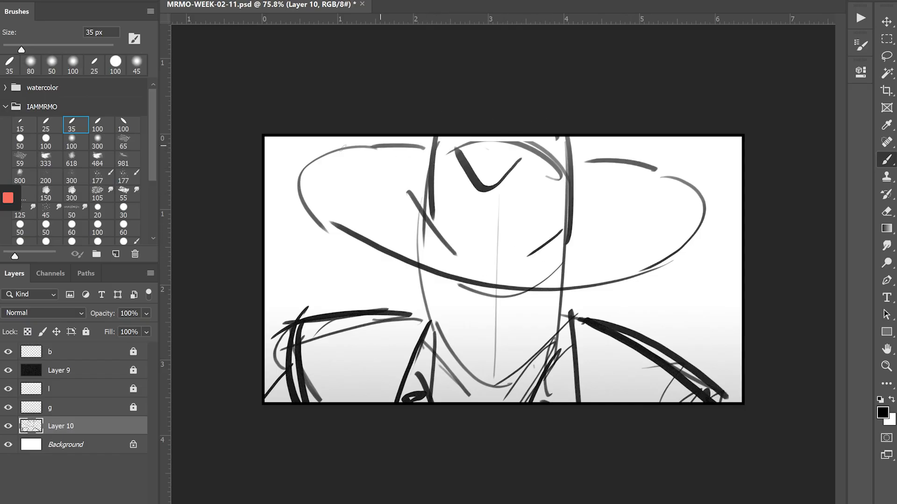
key("ctrl+z")
left_click_drag(708, 200, 554, 154)
left_click_drag(405, 143, 347, 150)
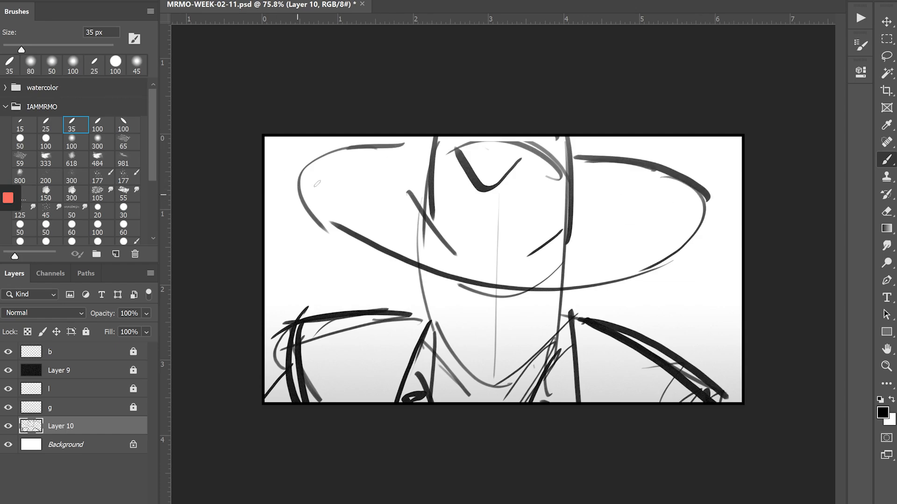
- Redraw the hat brim's left end as a thick curve running down into the front brim line
key("ctrl+z")
left_click_drag(407, 143, 315, 219)
key("ctrl+z")
left_click_drag(324, 155, 354, 244)
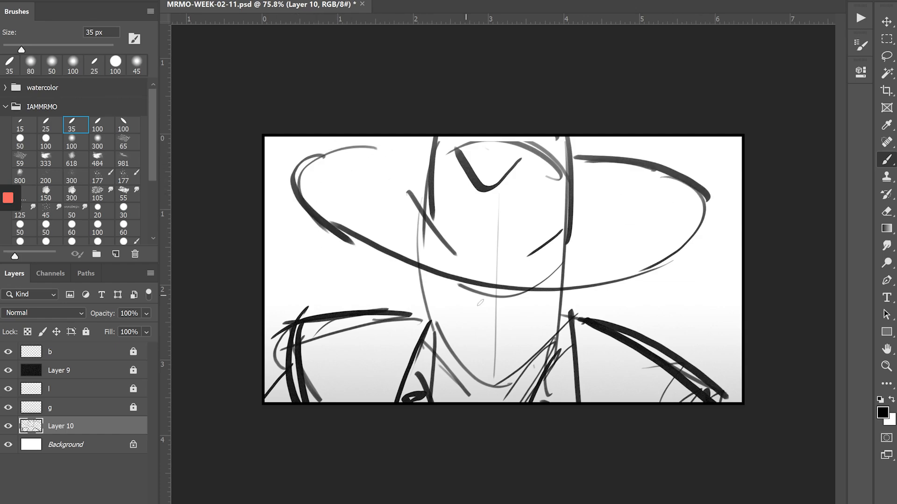
- Sketch the left eye with shadow hatching just beneath the brim using a 30 px brush, undoing stray strokes
key("z")
left_click_drag(390, 271, 417, 317)
key("b")
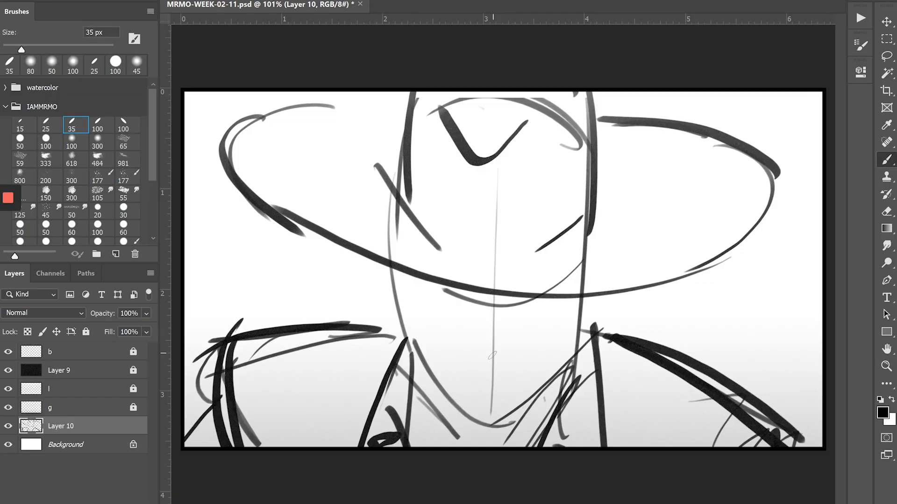
key("bracketleft")
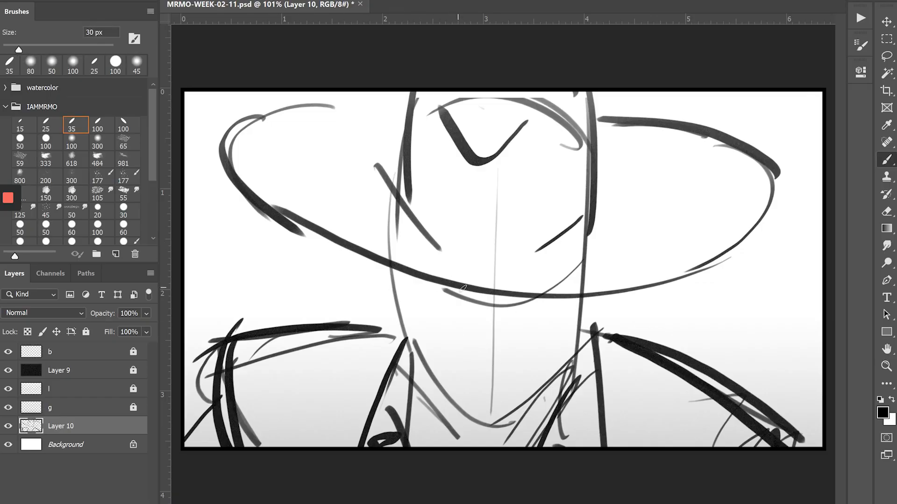
mouse_move(467, 290)
left_mouse_down()
mouse_move(406, 268)
mouse_move(472, 300)
mouse_move(483, 294)
mouse_move(413, 271)
mouse_move(459, 300)
left_mouse_up()
key("ctrl+z")
key("ctrl+z")
left_click_drag(447, 293, 406, 288)
key("ctrl+z")
mouse_move(460, 295)
left_mouse_down()
mouse_move(411, 283)
mouse_move(443, 290)
mouse_move(432, 301)
mouse_move(448, 311)
left_mouse_up()
key("ctrl+z")
key("ctrl+z")
- Sketch the right eye under the brim and mark the nose bridge and nostrils, redoing the first eye stroke
mouse_move(549, 301)
left_mouse_down()
mouse_move(560, 298)
mouse_move(537, 302)
left_mouse_up()
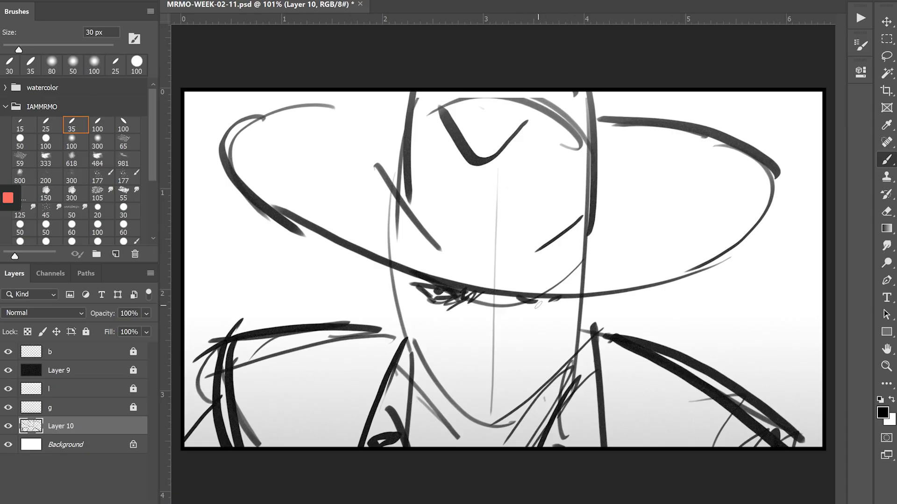
key("ctrl+z")
mouse_move(521, 300)
left_mouse_down()
mouse_move(543, 304)
mouse_move(533, 296)
mouse_move(506, 304)
mouse_move(505, 357)
mouse_move(510, 350)
mouse_move(495, 372)
mouse_move(478, 334)
mouse_move(508, 344)
left_mouse_up()
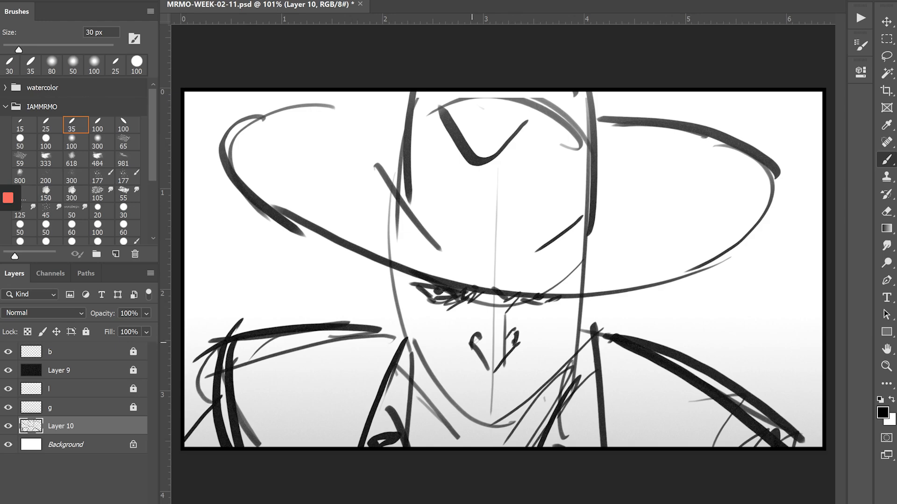
left_click_drag(477, 300, 455, 316)
- Draw a smirking mouth with a slanted lip line, a curved lower lip and marked corners below the nose
mouse_move(553, 344)
left_mouse_down()
mouse_move(513, 364)
mouse_move(451, 374)
mouse_move(492, 370)
left_mouse_up()
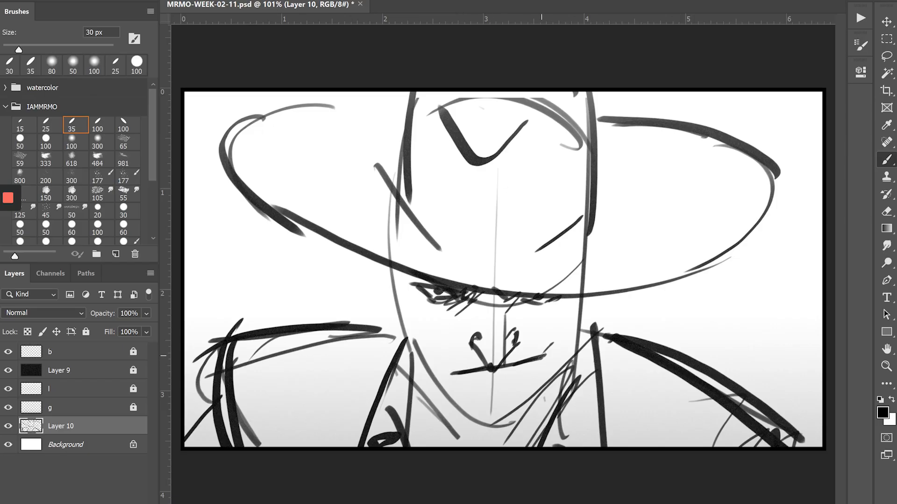
mouse_move(553, 344)
left_mouse_down()
mouse_move(493, 391)
mouse_move(447, 374)
left_mouse_up()
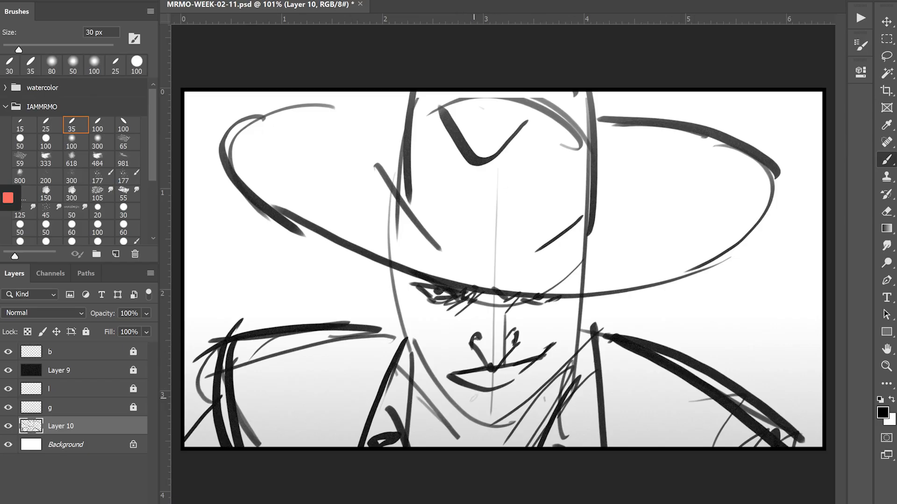
key("ctrl+z")
left_click_drag(531, 368, 451, 367)
left_click_drag(531, 363, 475, 380)
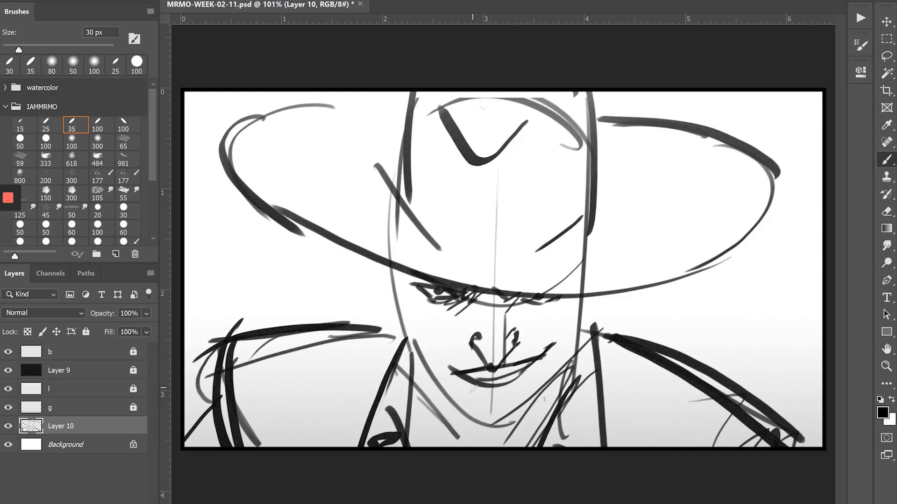
mouse_move(534, 335)
left_mouse_down()
mouse_move(558, 336)
mouse_move(541, 368)
left_mouse_up()
left_click_drag(449, 354, 448, 379)
- Strengthen both sides of the jaw from the hat brim down toward the chin
left_click_drag(587, 294, 566, 360)
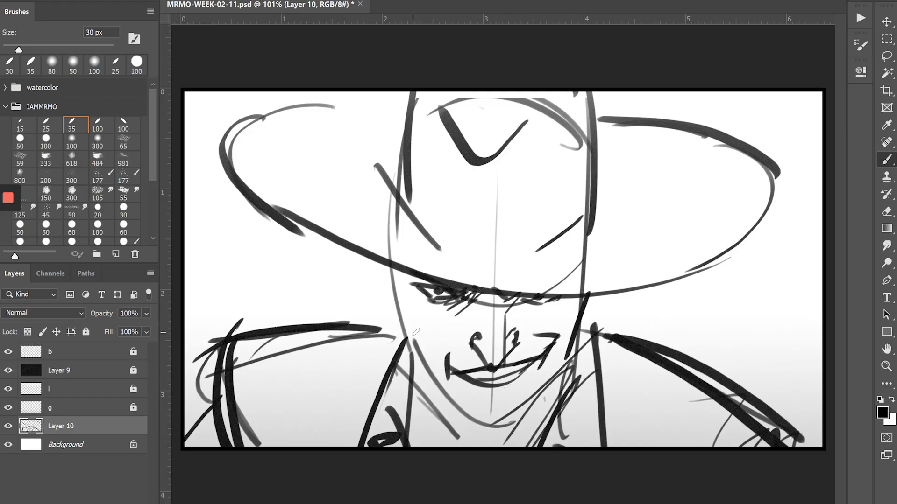
left_click_drag(394, 264, 431, 386)
mouse_move(571, 356)
left_mouse_down()
mouse_move(504, 434)
mouse_move(518, 423)
left_mouse_up()
- Hatch a short beard along the jawline and chin with small dark strokes
left_click_drag(437, 384, 462, 428)
left_click_drag(549, 377, 536, 405)
left_click_drag(534, 386, 519, 431)
mouse_move(516, 408)
left_mouse_down()
mouse_move(510, 438)
mouse_move(498, 426)
left_mouse_up()
mouse_move(496, 411)
left_mouse_down()
mouse_move(489, 443)
mouse_move(473, 448)
left_mouse_up()
left_click_drag(465, 407, 460, 435)
left_click_drag(446, 395, 446, 410)
left_click_drag(428, 380, 437, 405)
- Draw the ears and sideburns on both sides of the face below the brim, redoing the first left stroke
left_click_drag(372, 260, 396, 309)
key("ctrl+z")
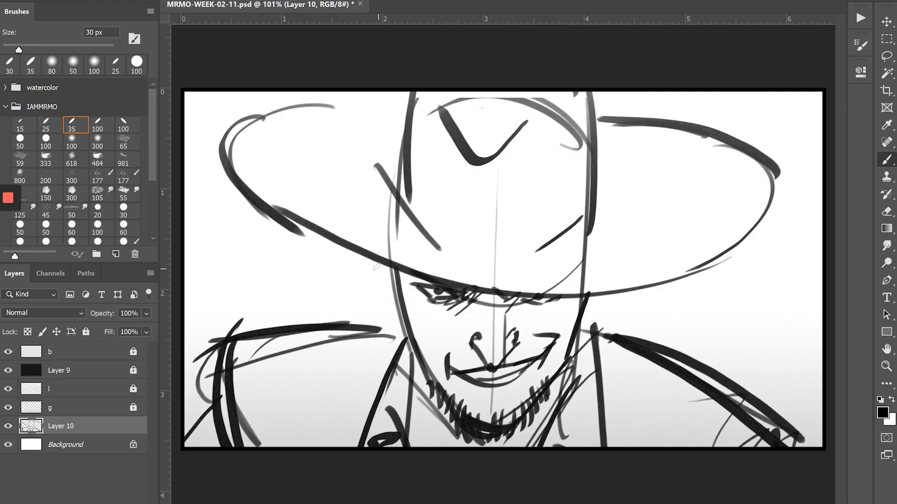
mouse_move(372, 263)
left_mouse_down()
mouse_move(397, 318)
mouse_move(390, 280)
left_mouse_up()
left_click_drag(389, 288, 394, 304)
left_click_drag(395, 306, 402, 321)
left_click_drag(608, 293, 579, 321)
left_click_drag(374, 254, 371, 278)
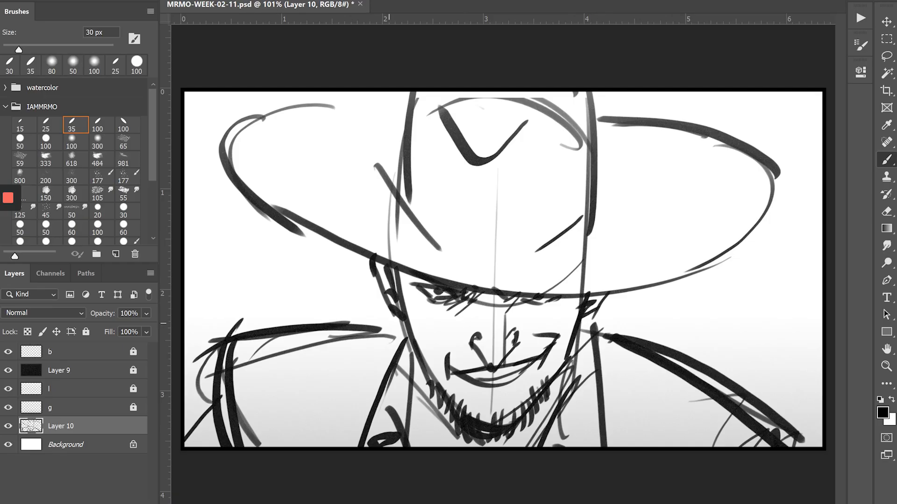
- Darken the neck and collar edge on the right and round the hat crown's upper corners
left_click_drag(588, 315, 570, 388)
left_click_drag(596, 313, 600, 446)
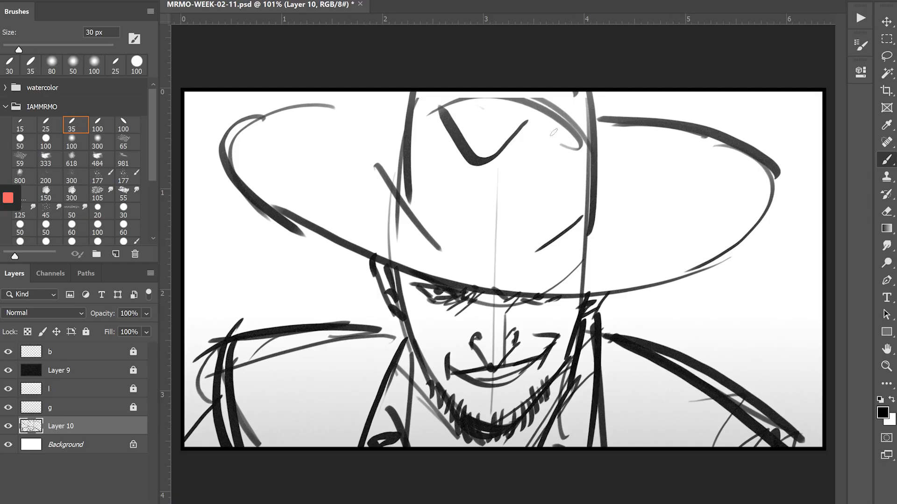
left_click_drag(579, 91, 591, 144)
left_click_drag(418, 93, 403, 135)
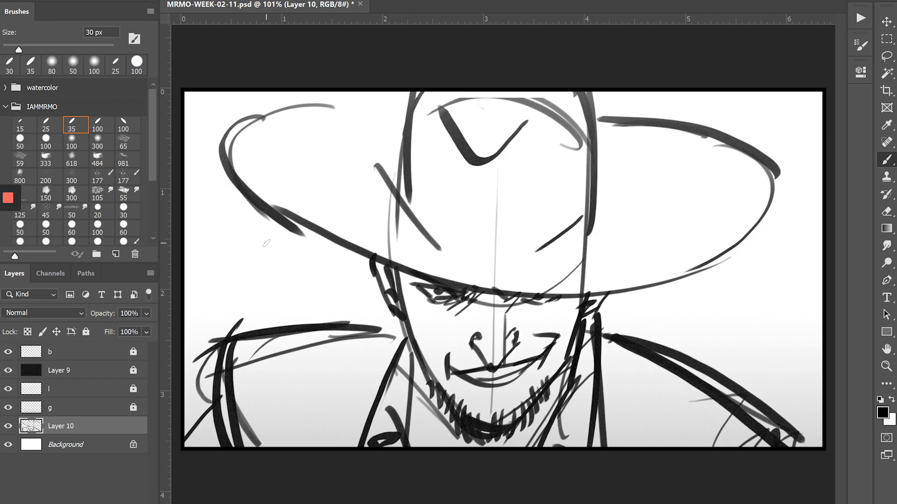
- Scale the Layer 10 sketch up about its centre and nudge it upward so the face fills more of the frame
key("z")
mouse_move(315, 308)
left_mouse_down()
mouse_move(327, 312)
mouse_move(323, 305)
left_mouse_up()
left_click_drag(406, 341, 380, 319)
key("ctrl+t")
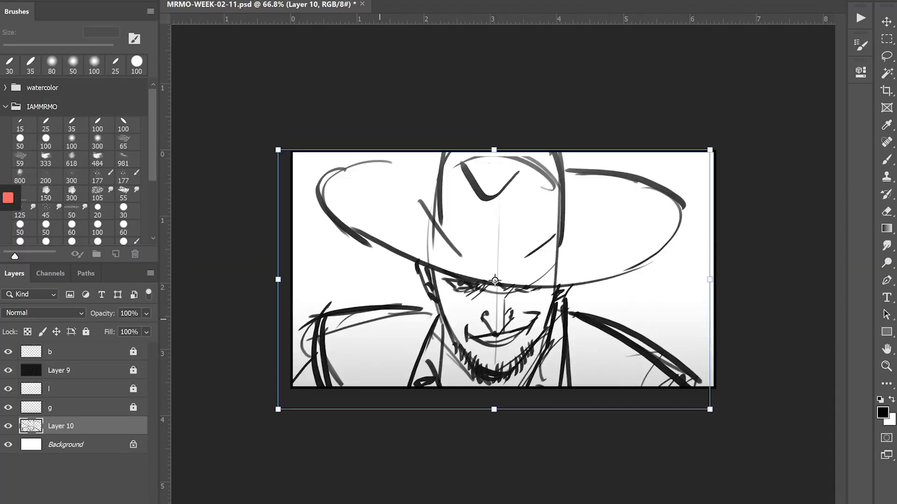
left_click_drag(278, 150, 256, 123)
key("shift+Up")
key("shift+Up")
key("shift+Up")
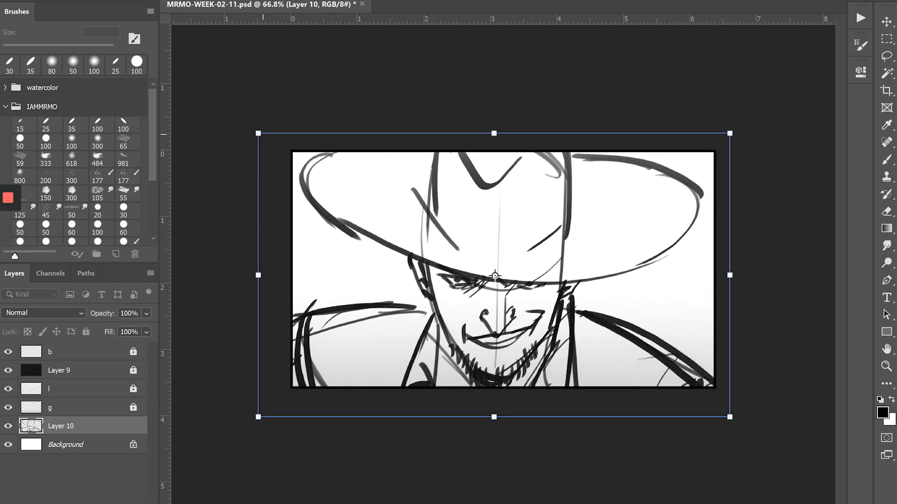
key("shift+Up")
key("shift+Up")
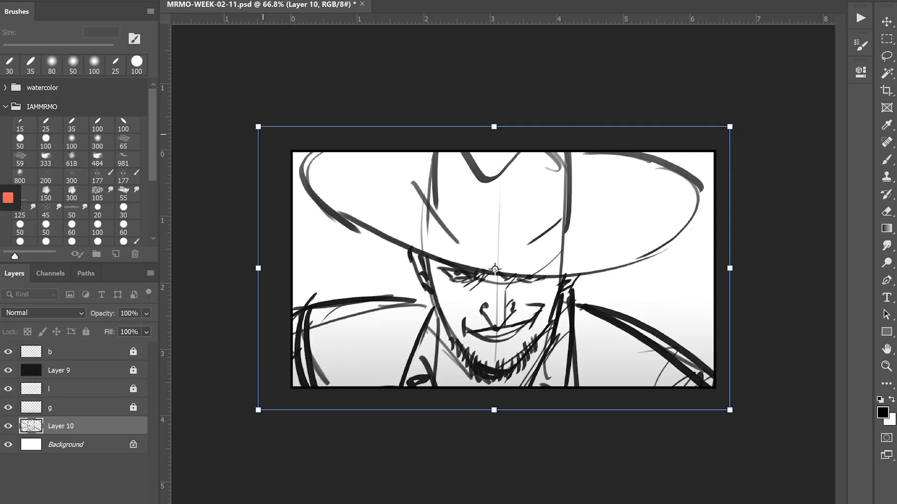
key("alt+space")
key("Escape")
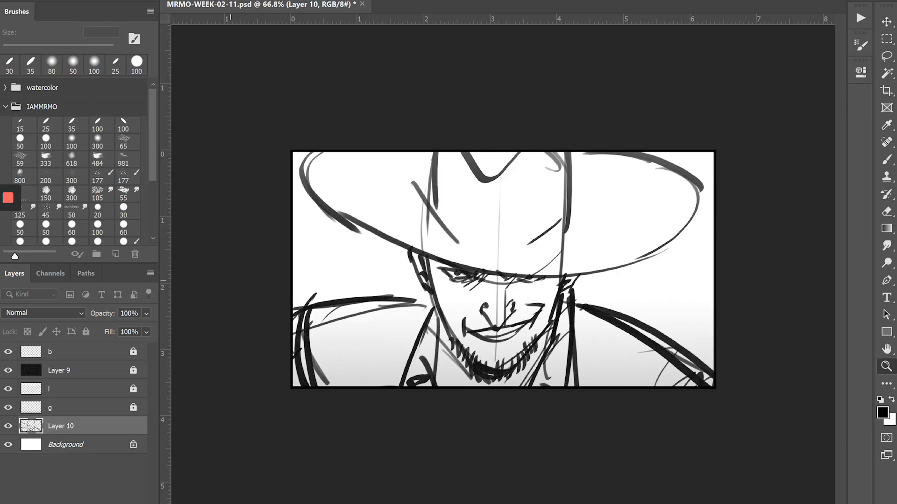
key("Return")
- Draw a thick upper contour over the left shoulder with a 40 px brush, undoing the stray strokes
key("b")
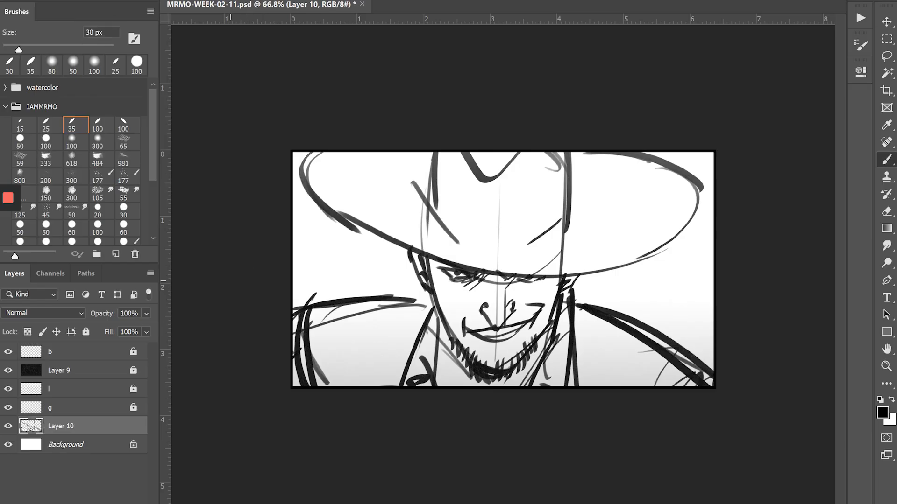
left_click_drag(422, 322, 427, 336)
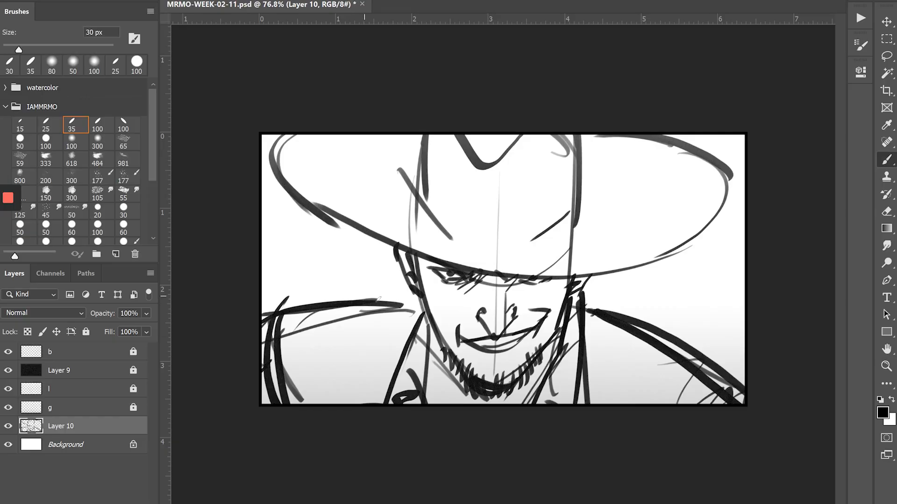
left_click_drag(414, 298, 291, 309)
key("ctrl+z")
key("]")
key("]")
mouse_move(415, 297)
left_mouse_down()
mouse_move(286, 299)
mouse_move(271, 350)
left_mouse_up()
mouse_move(413, 303)
left_mouse_down()
mouse_move(395, 368)
mouse_move(376, 358)
left_mouse_up()
key("ctrl+z")
- Sketch loose curved pattern marks across the left side of the coat with a 35 px brush
key("[")
left_click_drag(390, 376, 366, 411)
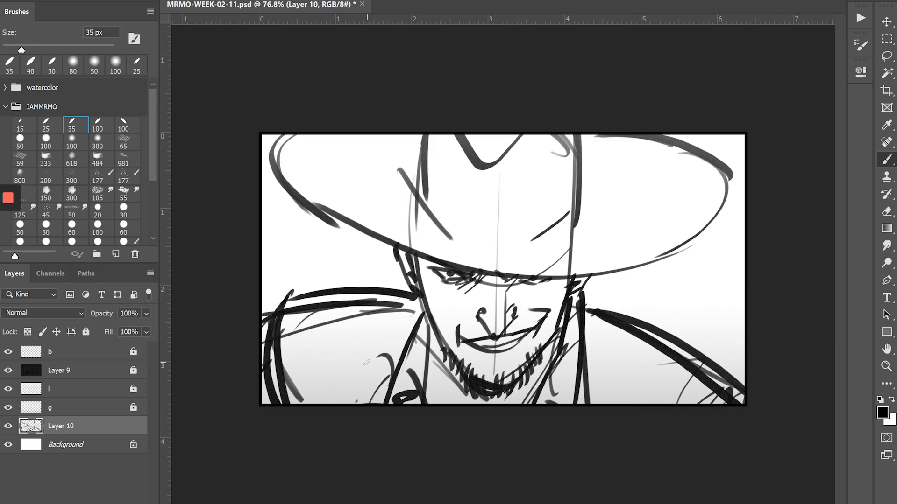
left_click_drag(374, 356, 366, 376)
left_click_drag(363, 326, 409, 330)
left_click_drag(398, 304, 403, 320)
left_click_drag(346, 319, 327, 363)
left_click_drag(333, 330, 315, 357)
left_click_drag(347, 382, 336, 393)
mouse_move(294, 339)
left_mouse_down()
mouse_move(316, 324)
mouse_move(293, 340)
left_mouse_up()
- Add swirling pattern marks to the right side of the coat, fill in the lower left swirls, and save the document
left_click_drag(620, 330, 596, 353)
left_click_drag(623, 339, 600, 359)
left_click_drag(612, 351, 629, 384)
left_click_drag(657, 350, 651, 403)
left_click_drag(666, 403, 687, 403)
left_click_drag(693, 403, 708, 396)
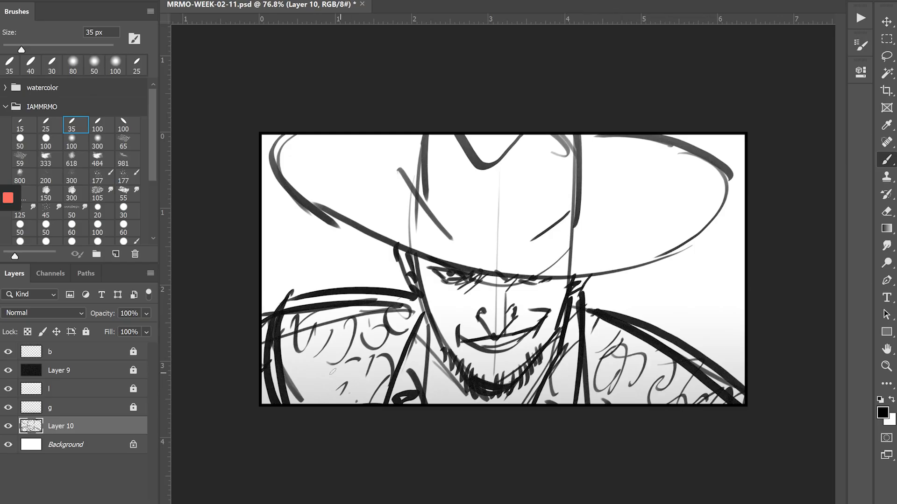
mouse_move(333, 372)
left_mouse_down()
mouse_move(336, 395)
mouse_move(301, 394)
left_mouse_up()
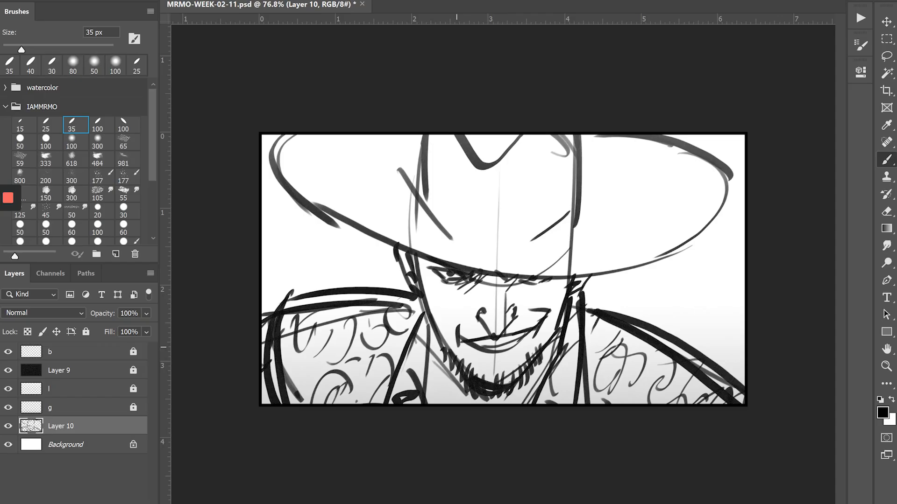
key("ctrl+s")
- Create a layer named g above Layer 10 and apply a dark gradient fading down from the frame's upper edge
key("ctrl+shift+n")
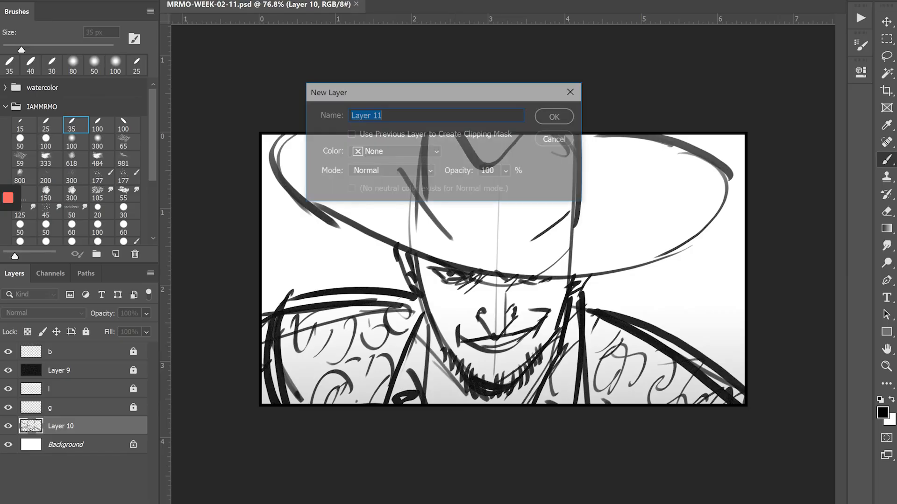
type("g")
key("Return")
key("g")
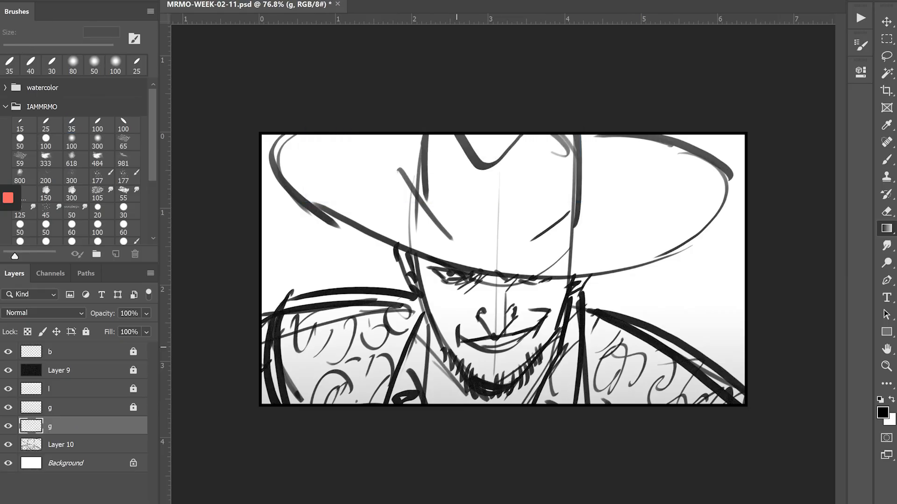
left_click_drag(492, 50, 452, 295)
left_click_drag(502, 44, 494, 276)
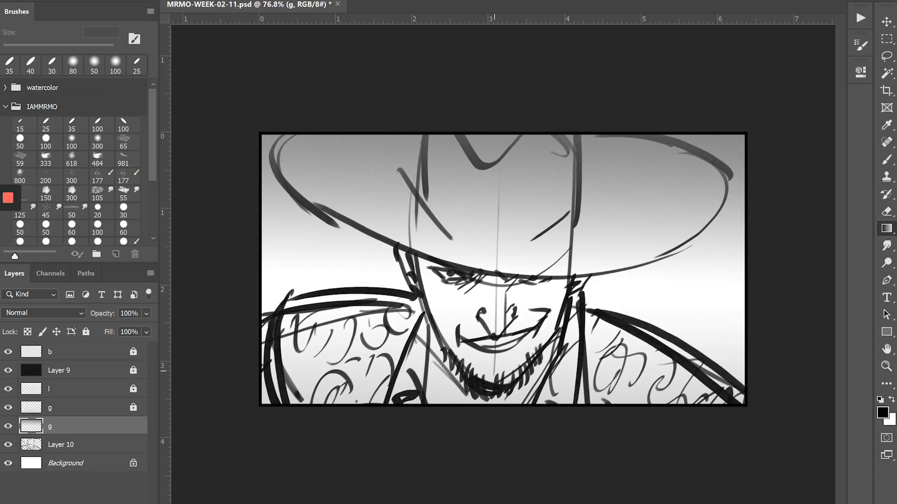
- Stretch the gradient down to the frame's lower edge, enlarge it past the sides and shift it upward
key("z")
left_click_drag(338, 328, 333, 327)
key("ctrl+t")
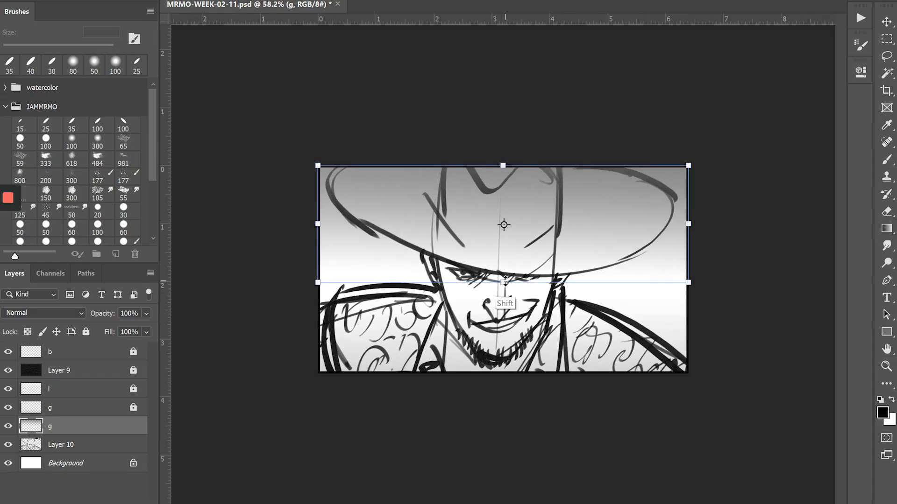
left_click_drag(504, 282, 503, 374)
left_click_drag(319, 166, 285, 144)
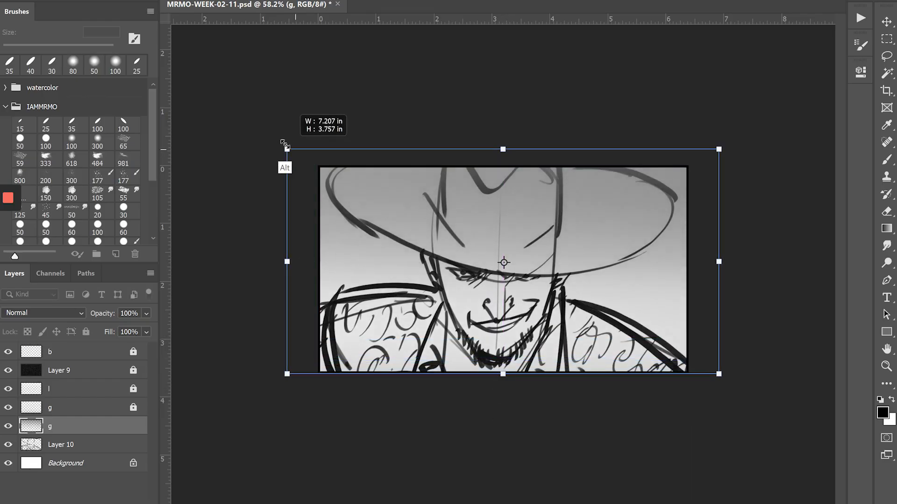
left_click_drag(366, 309, 367, 274)
key("Return")
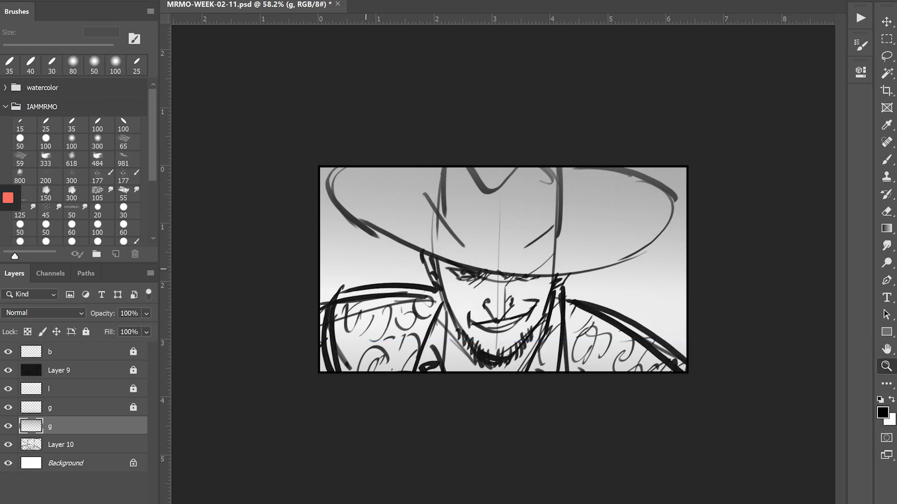
- Create a layer named 55 above the gradient layer and set its opacity to 55%
key("ctrl+shift+n")
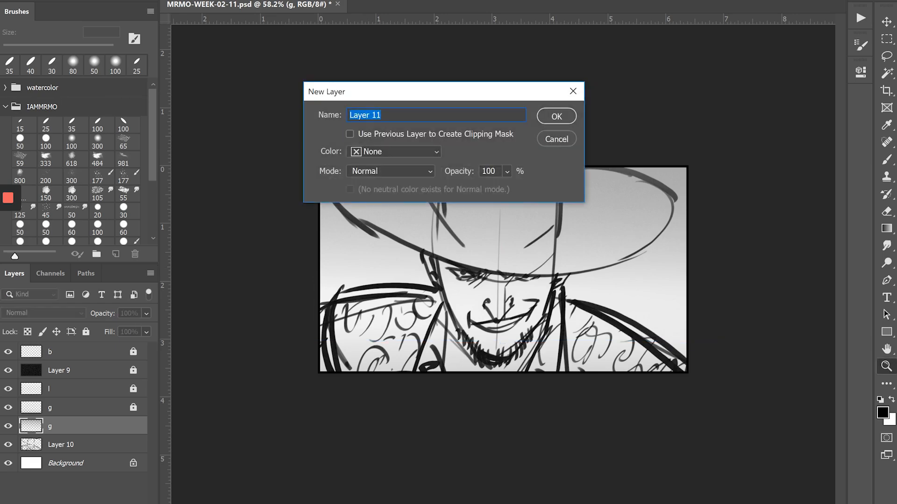
type("55")
key("Return")
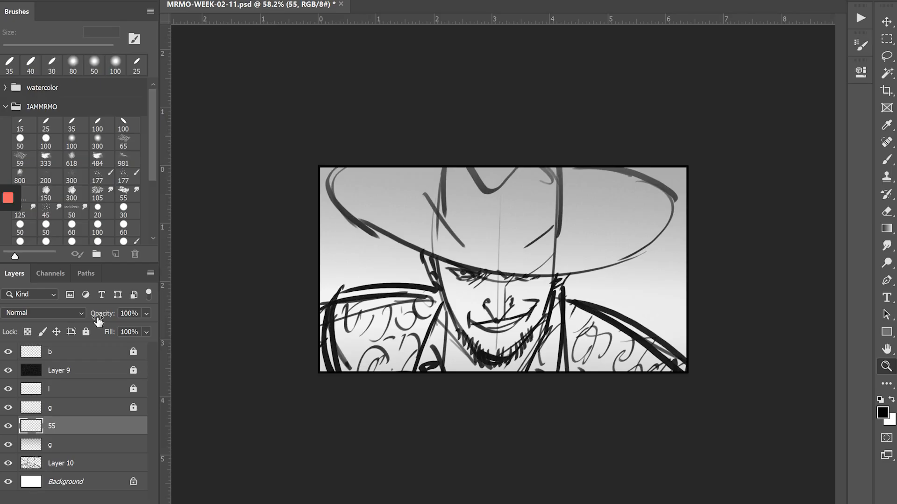
left_click_drag(102, 316, 105, 320)
- Shade the hat and both sides of the coat in black on layer 55 with the soft round brush at 150 px
key("b")
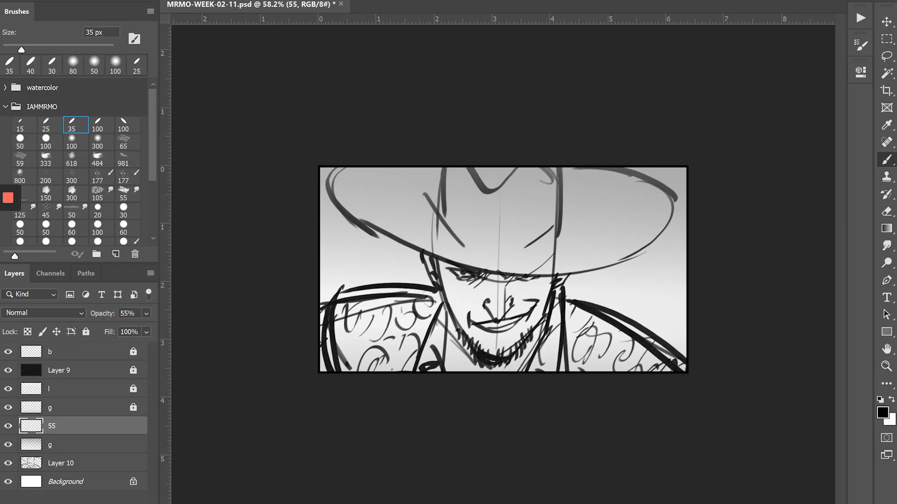
left_click(72, 144)
mouse_move(509, 175)
left_mouse_down()
mouse_move(486, 224)
mouse_move(467, 196)
left_mouse_up()
key("ctrl+z")
key("bracketright")
key("bracketright")
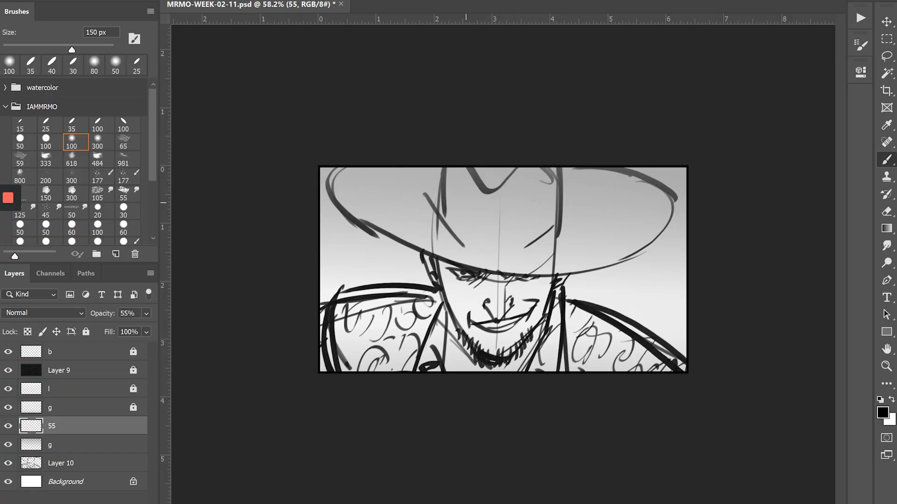
mouse_move(579, 166)
left_mouse_down()
mouse_move(596, 193)
mouse_move(651, 201)
mouse_move(576, 200)
mouse_move(597, 218)
mouse_move(616, 218)
mouse_move(646, 191)
mouse_move(571, 178)
mouse_move(644, 211)
mouse_move(595, 241)
mouse_move(660, 196)
mouse_move(659, 211)
mouse_move(556, 256)
left_mouse_up()
mouse_move(542, 203)
left_mouse_down()
mouse_move(519, 179)
mouse_move(524, 248)
mouse_move(596, 251)
mouse_move(450, 252)
mouse_move(585, 247)
mouse_move(496, 230)
mouse_move(509, 186)
mouse_move(500, 225)
mouse_move(465, 165)
mouse_move(464, 210)
mouse_move(446, 221)
mouse_move(398, 228)
mouse_move(373, 204)
mouse_move(409, 161)
mouse_move(383, 176)
mouse_move(453, 217)
mouse_move(447, 176)
mouse_move(358, 194)
mouse_move(382, 201)
left_mouse_up()
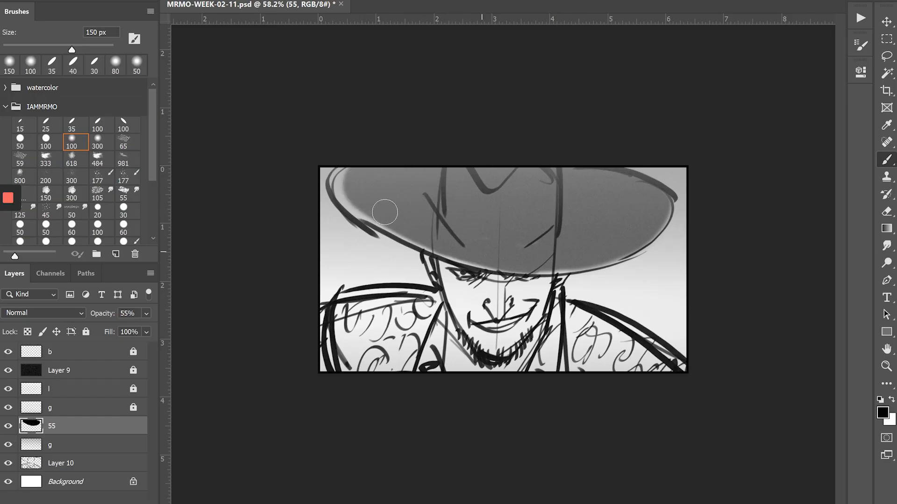
mouse_move(568, 301)
left_mouse_down()
mouse_move(575, 440)
mouse_move(571, 328)
mouse_move(591, 349)
mouse_move(587, 320)
mouse_move(699, 391)
mouse_move(575, 322)
mouse_move(607, 362)
left_mouse_up()
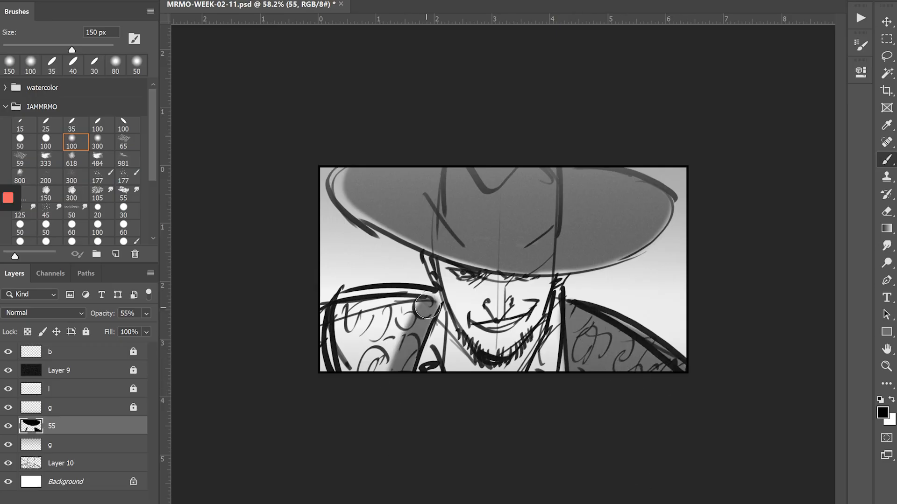
mouse_move(423, 309)
left_mouse_down()
mouse_move(345, 310)
mouse_move(394, 364)
mouse_move(356, 322)
mouse_move(392, 302)
mouse_move(336, 345)
left_mouse_up()
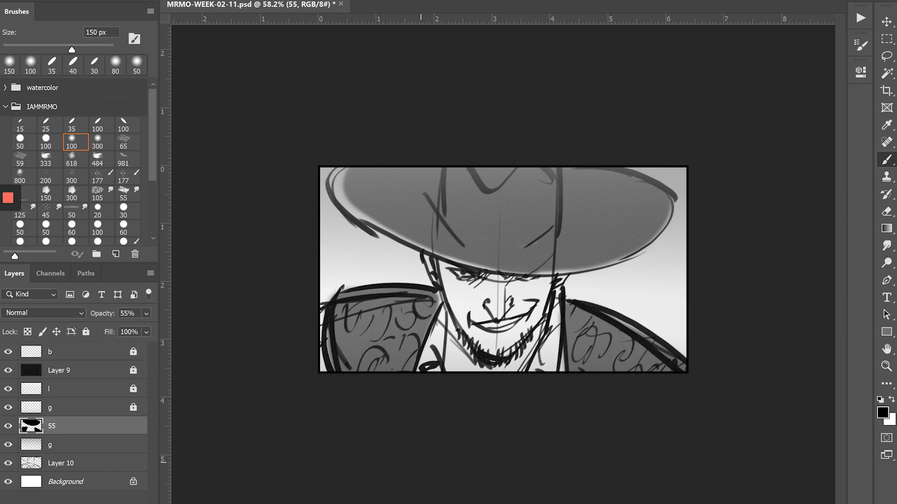
- Create a layer named 23 above layer 55 and set its opacity to 33%
key("ctrl+shift+n")
type("23")
key("Return")
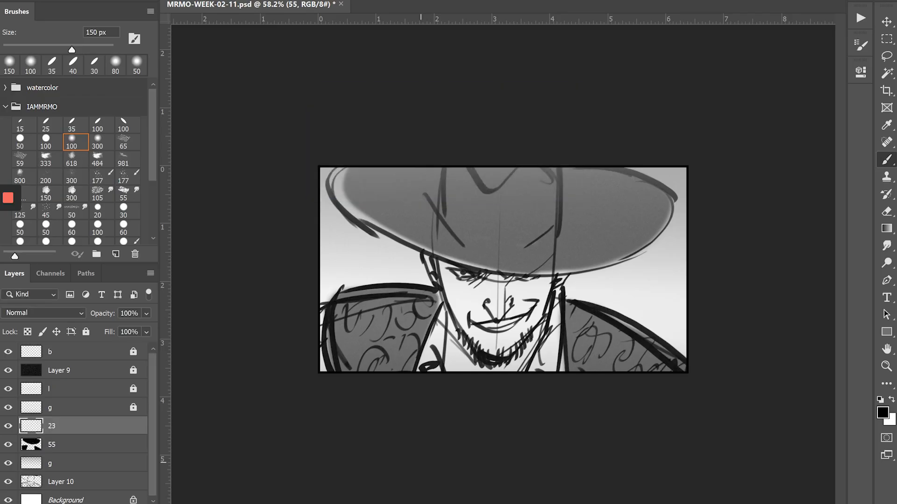
left_click(127, 313)
type("23")
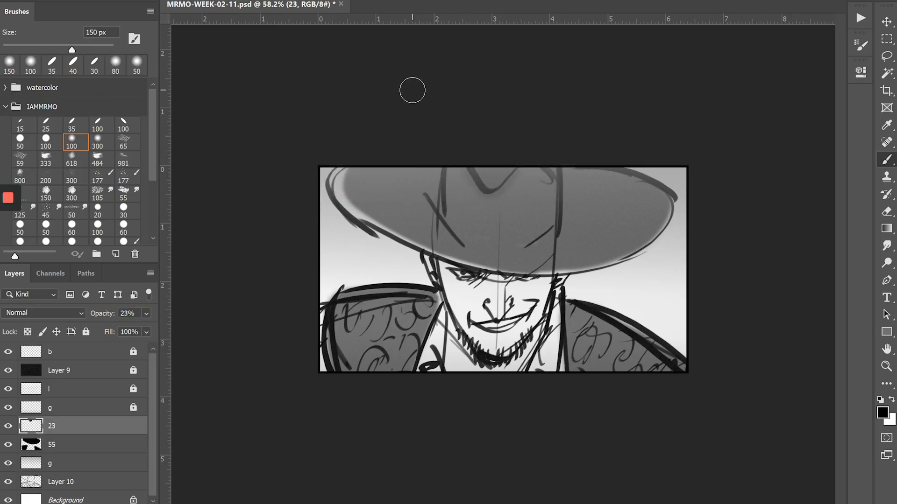
left_click(122, 312)
type("33")
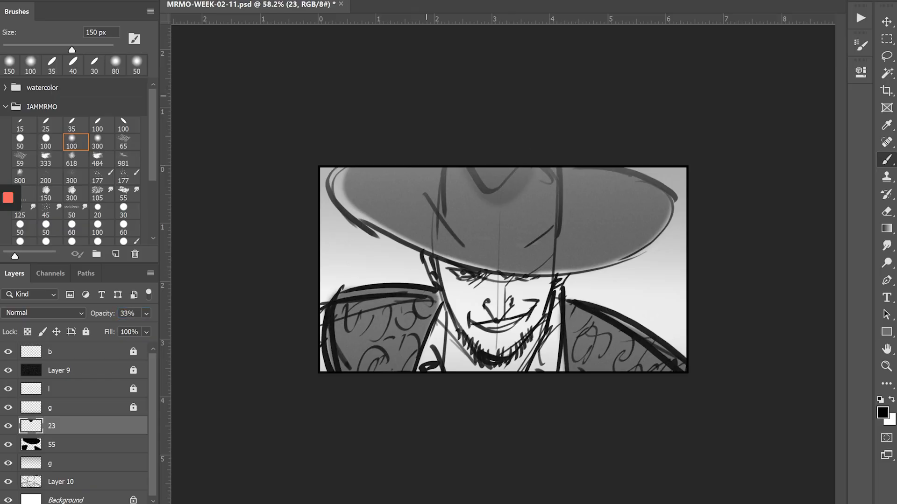
- Shade the hat brim on both sides of the crown in black on layer 23 with the soft round brush at 150 px
mouse_move(583, 187)
left_mouse_down()
mouse_move(625, 187)
mouse_move(567, 230)
mouse_move(589, 189)
mouse_move(575, 213)
mouse_move(544, 228)
left_mouse_up()
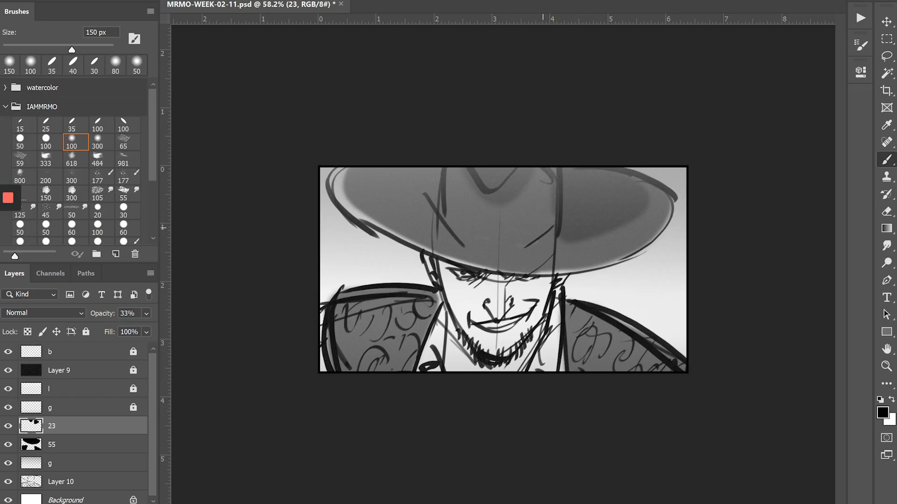
key("ctrl+z")
mouse_move(608, 182)
left_mouse_down()
mouse_move(571, 206)
mouse_move(581, 164)
mouse_move(563, 214)
mouse_move(566, 168)
mouse_move(550, 237)
mouse_move(533, 168)
left_mouse_up()
mouse_move(440, 179)
left_mouse_down()
mouse_move(425, 215)
mouse_move(416, 174)
left_mouse_up()
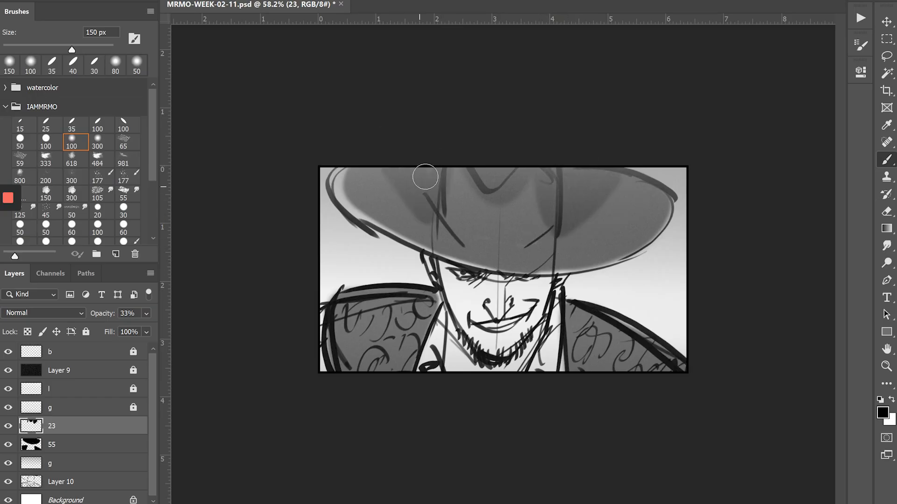
left_click_drag(392, 213, 390, 196)
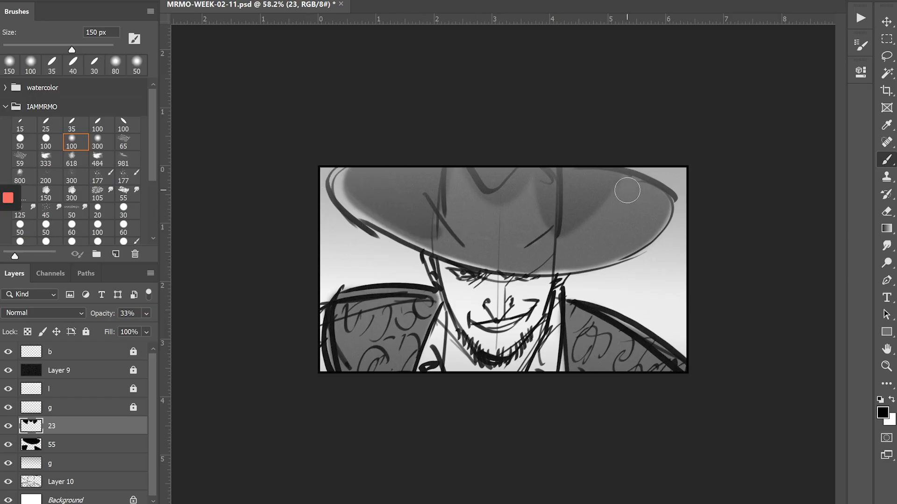
mouse_move(626, 190)
left_mouse_down()
mouse_move(628, 218)
mouse_move(629, 201)
mouse_move(526, 242)
mouse_move(591, 227)
mouse_move(539, 250)
left_mouse_up()
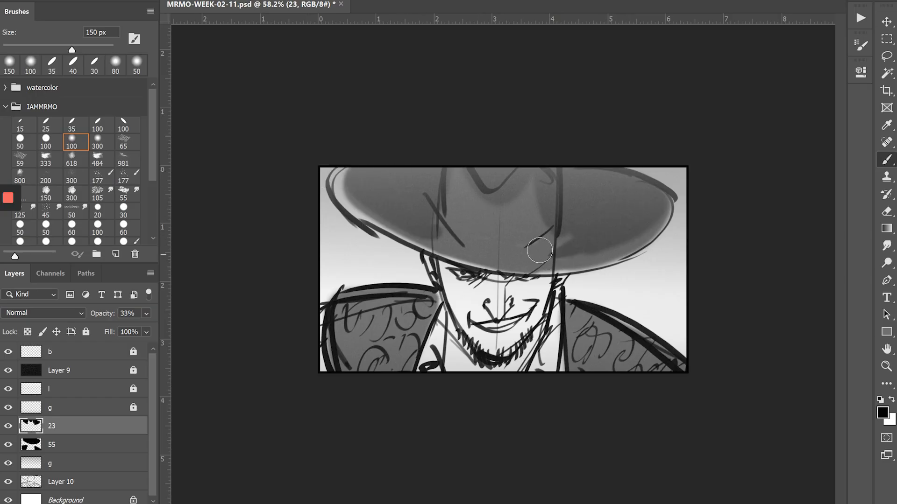
left_click_drag(635, 227, 361, 203)
key("ctrl+z")
mouse_move(625, 234)
left_mouse_down()
mouse_move(544, 229)
mouse_move(566, 240)
mouse_move(519, 267)
left_mouse_up()
key("ctrl+z")
key("ctrl+z")
key("ctrl+z")
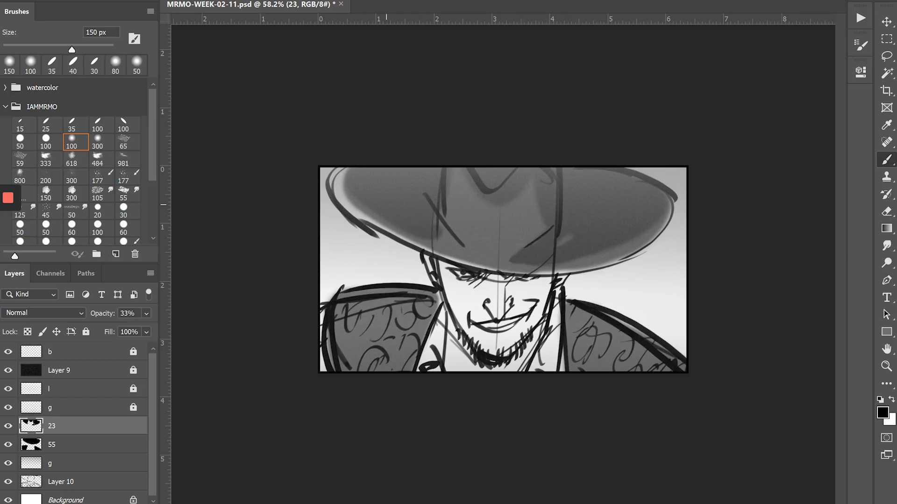
- Darken the hat's crown and the middle of the brim above the eyes with the soft brush at 150 px
left_click_drag(590, 232, 515, 253)
left_click_drag(413, 196, 441, 235)
mouse_move(529, 183)
left_mouse_down()
mouse_move(537, 245)
mouse_move(538, 223)
left_mouse_up()
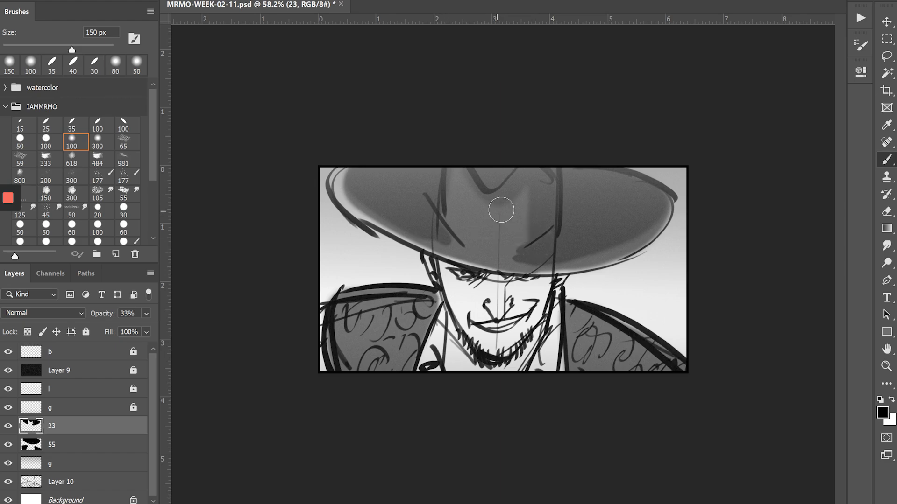
mouse_move(517, 184)
left_mouse_down()
mouse_move(513, 241)
mouse_move(486, 202)
mouse_move(456, 211)
mouse_move(549, 259)
mouse_move(500, 252)
mouse_move(449, 172)
left_mouse_up()
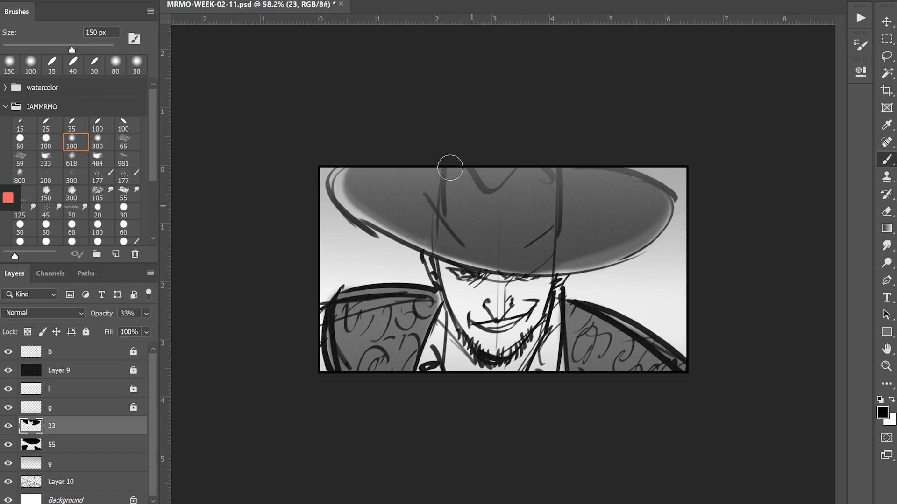
key("ctrl+z")
mouse_move(528, 250)
left_mouse_down()
mouse_move(514, 253)
mouse_move(465, 180)
left_mouse_up()
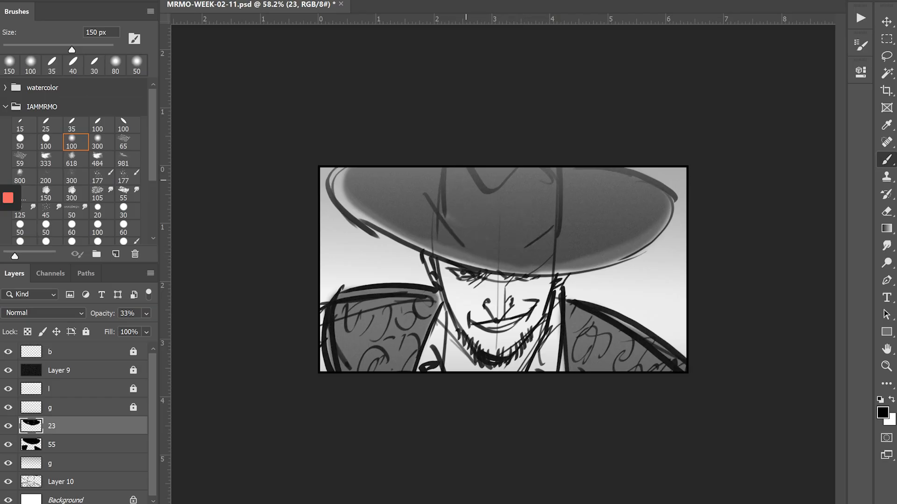
- Erase a soft highlight out of the crown's shading below the hat's center dent, using the 300 px soft brush preset
key("e")
left_click(97, 144)
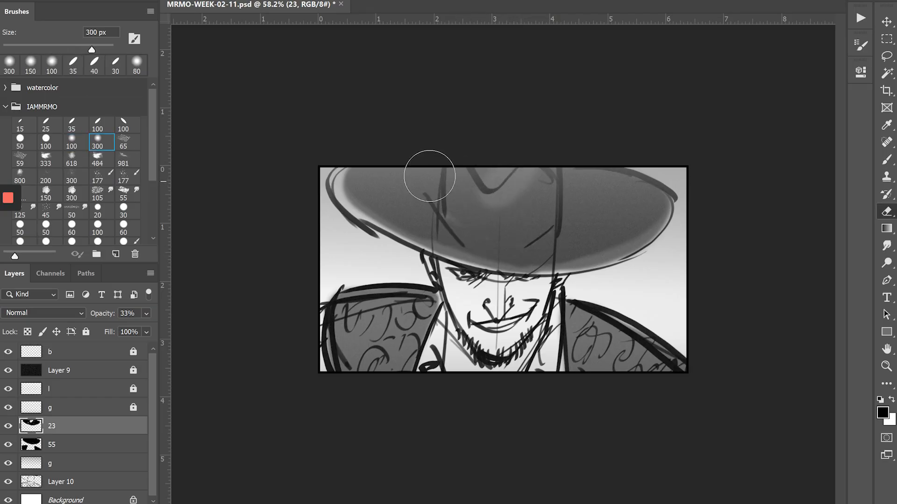
mouse_move(480, 216)
left_mouse_down()
mouse_move(532, 181)
mouse_move(460, 164)
left_mouse_up()
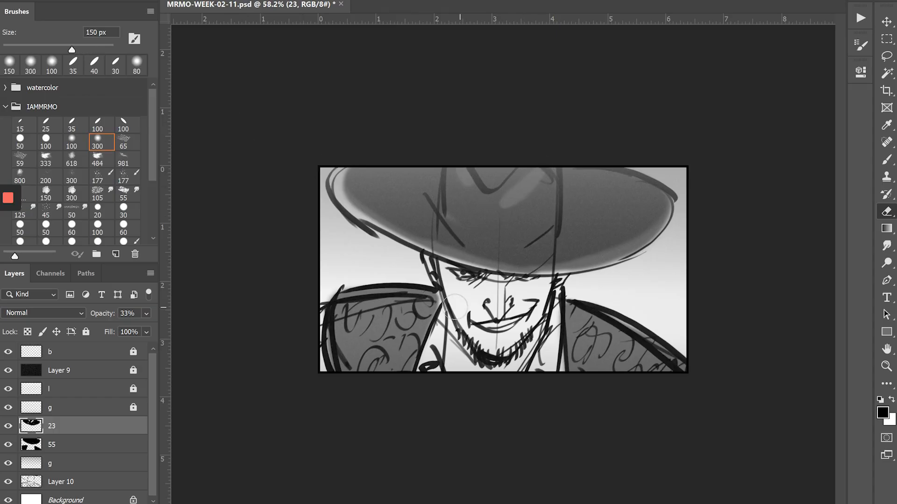
- Shade the neck and both coat shoulders on layer 23 with the soft black brush at 150 px
key("b")
key("ctrl+space")
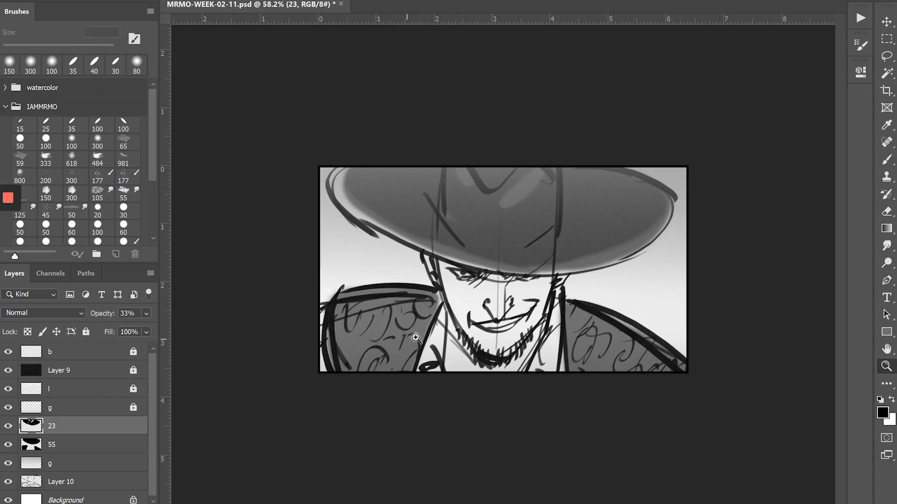
left_click_drag(414, 336, 448, 337)
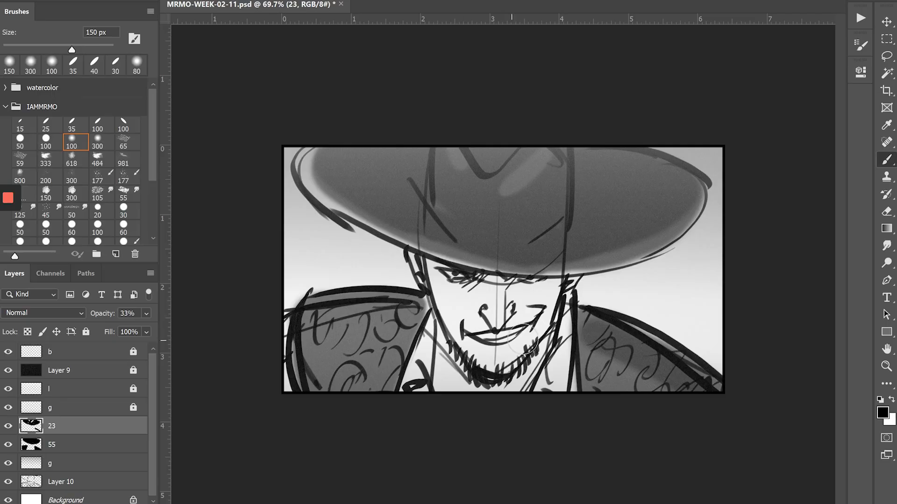
left_click_drag(569, 299, 566, 367)
mouse_move(413, 322)
left_mouse_down()
mouse_move(380, 322)
mouse_move(403, 303)
mouse_move(292, 316)
left_mouse_up()
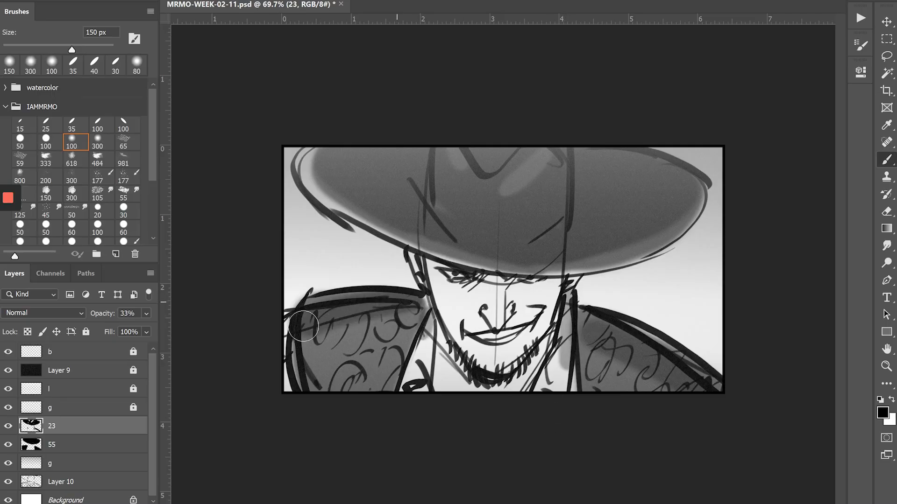
- Reduce the soft brush to 50 px and set layer 23's opacity to 23%
key("bracketleft")
key("bracketleft")
key("bracketleft")
key("bracketleft")
left_click_drag(535, 287, 551, 281)
key("ctrl+z")
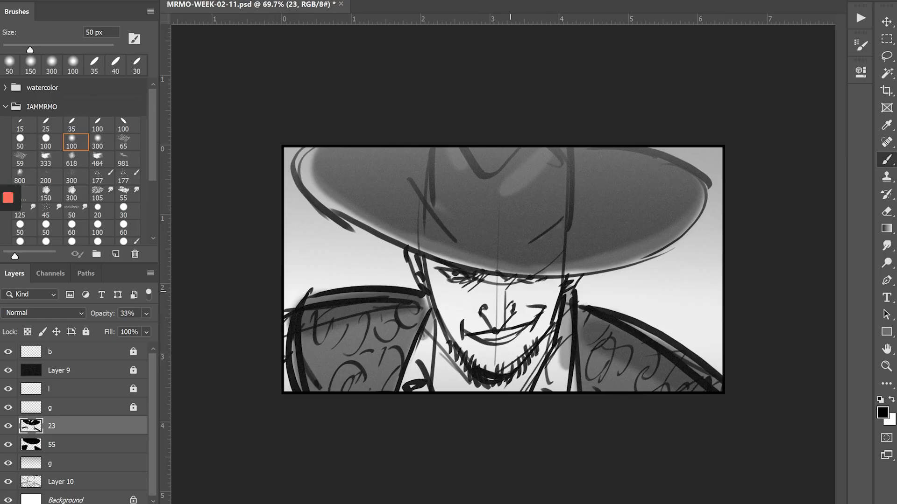
left_click(128, 314)
type("23")
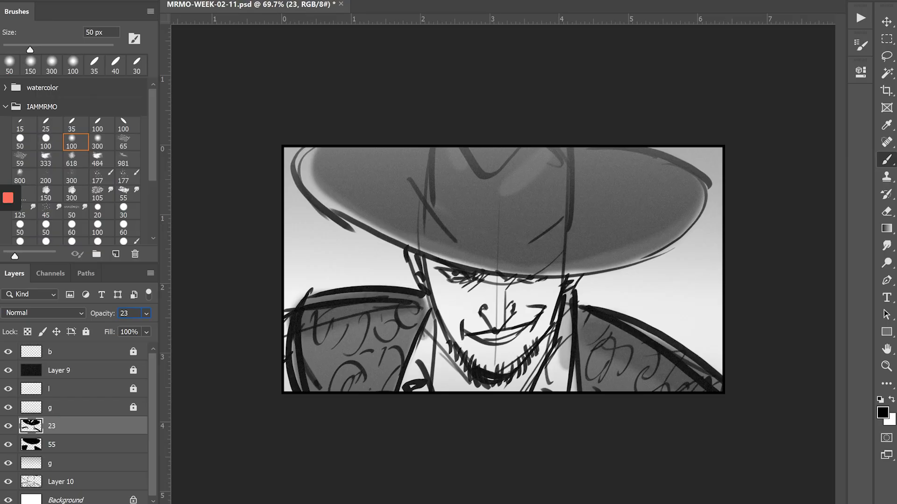
- Shade the eye area, the nose and the cheek beside the smile with the soft brush at 70 px
key("bracketright")
key("bracketright")
left_click_drag(517, 304, 494, 329)
key("ctrl+z")
mouse_move(547, 283)
left_mouse_down()
mouse_move(530, 290)
mouse_move(454, 241)
mouse_move(493, 289)
mouse_move(496, 282)
mouse_move(497, 323)
left_mouse_up()
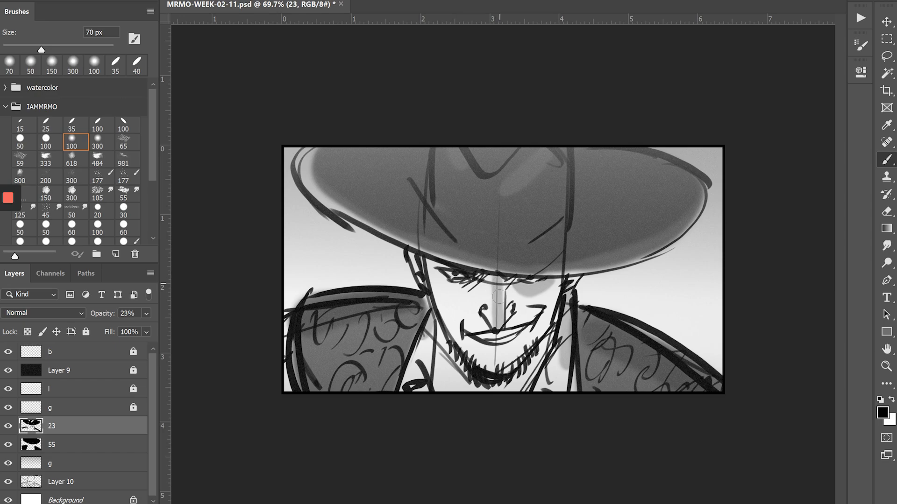
mouse_move(501, 283)
left_mouse_down()
mouse_move(501, 305)
mouse_move(443, 285)
mouse_move(466, 287)
left_mouse_up()
mouse_move(514, 325)
left_mouse_down()
mouse_move(477, 325)
mouse_move(533, 309)
left_mouse_up()
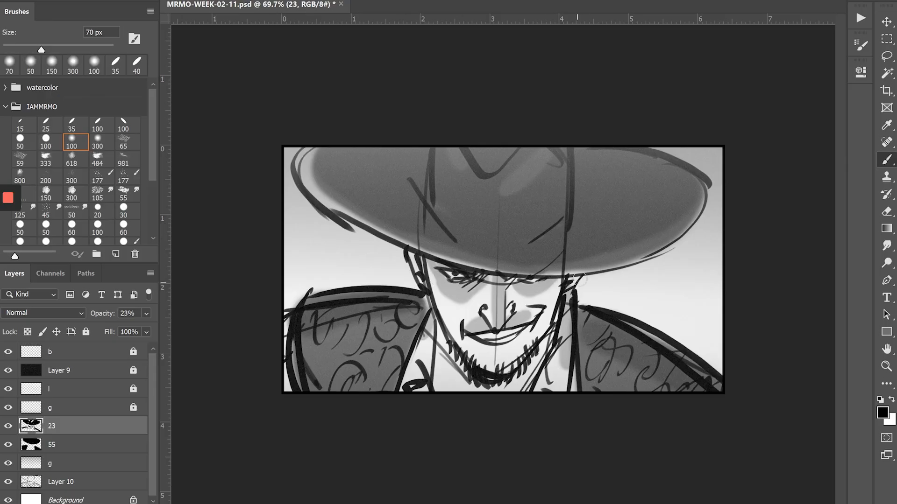
right_click(423, 255)
left_click(411, 253)
right_click(563, 284)
left_click(508, 354)
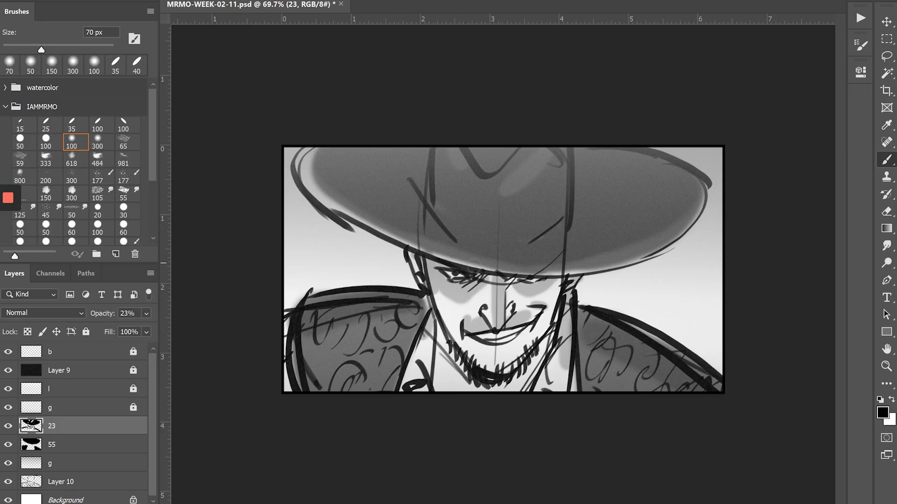
right_click(505, 276)
left_click(464, 294)
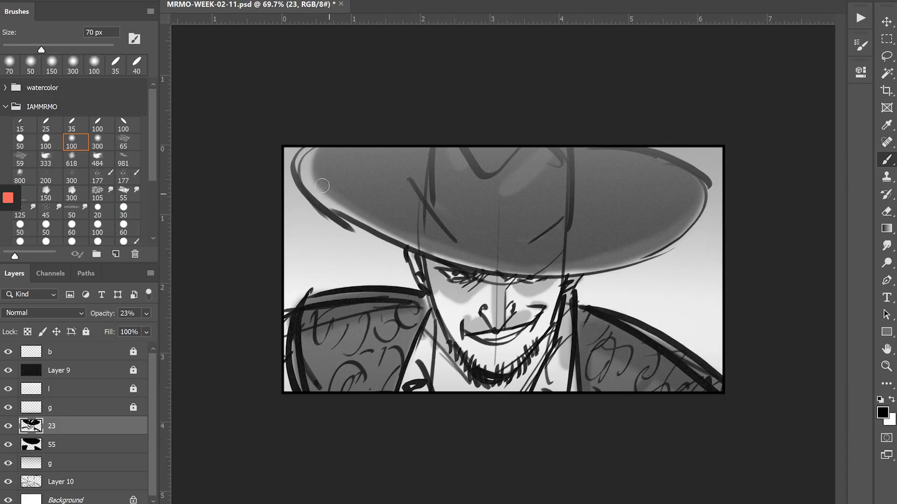
- Add soft 70 px shading along the outer edge of the coat sleeve on the frame's left
left_click_drag(313, 341, 288, 388)
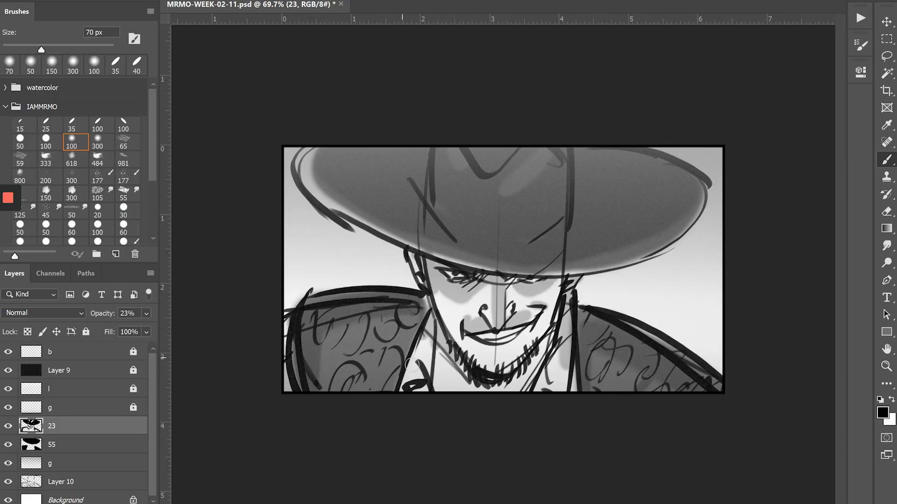
key("z")
left_click_drag(344, 315, 335, 309)
key("b")
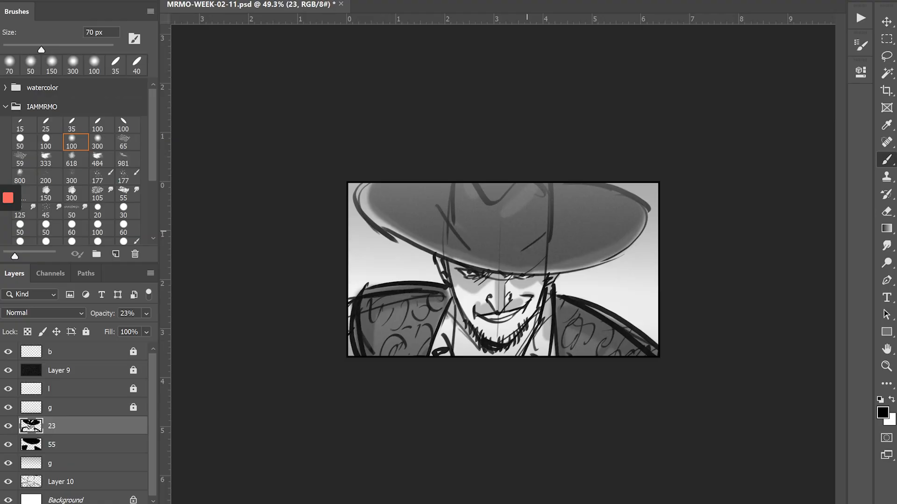
- Set the soft eraser to 100 px and dab a soft 70 px brush shadow below the lower lip
key("e")
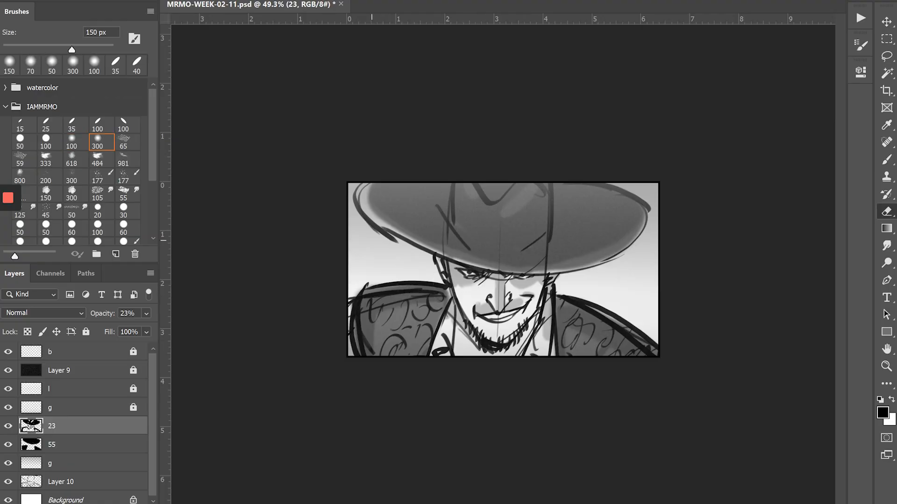
key("bracketleft")
key("bracketleft")
key("bracketleft")
key("bracketleft")
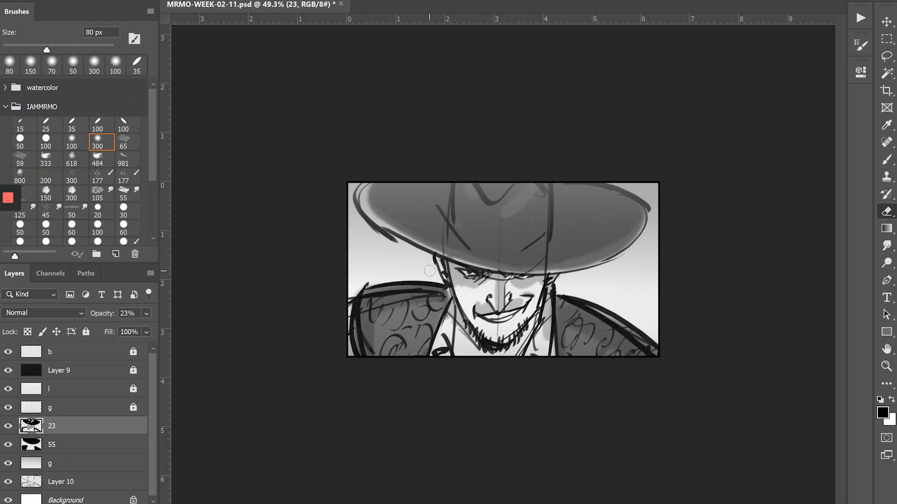
key("bracketright")
key("bracketright")
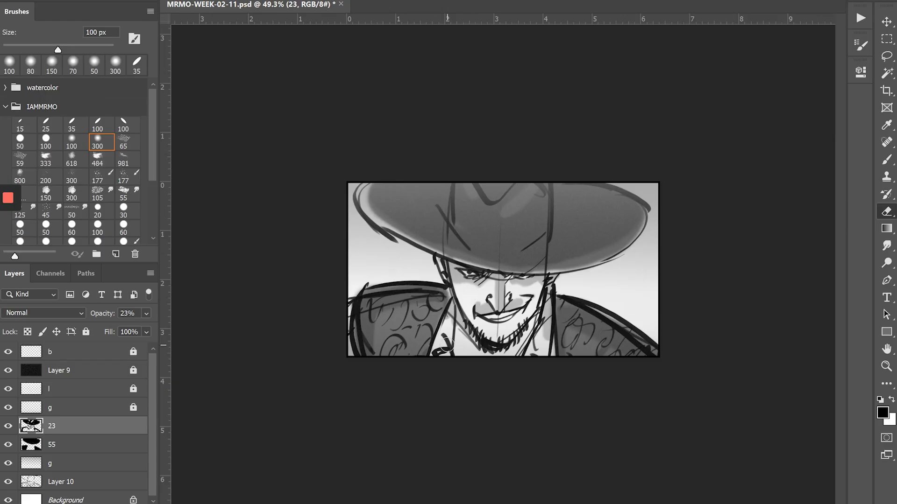
key("b")
left_click(498, 330)
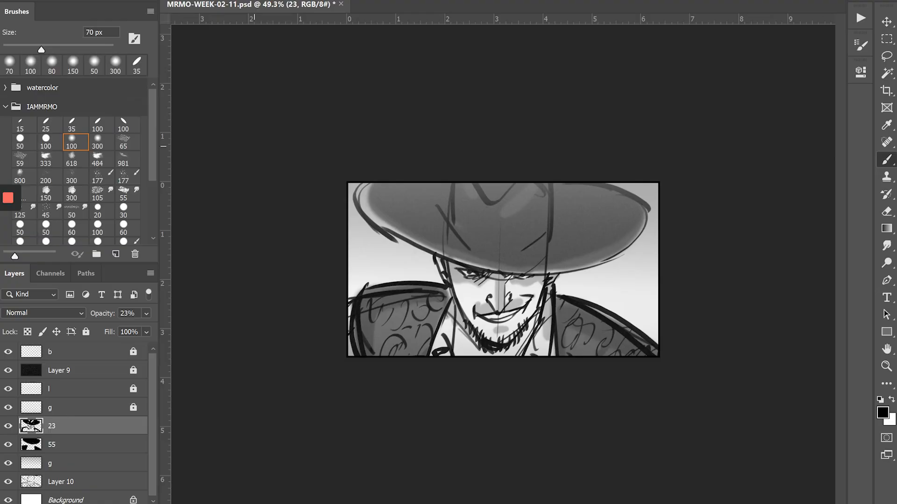
- Create a layer named fxx above layer 23 and paint scattered black flecks across the frame with the 35 px brush preset at 45 px
key("ctrl+shift+n")
type("fxx")
key("Return")
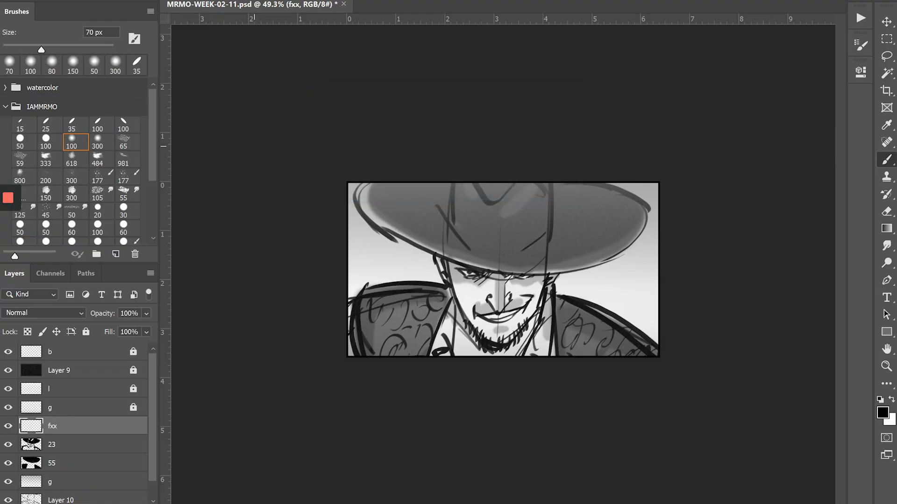
left_click(72, 124)
left_click_drag(386, 251, 378, 259)
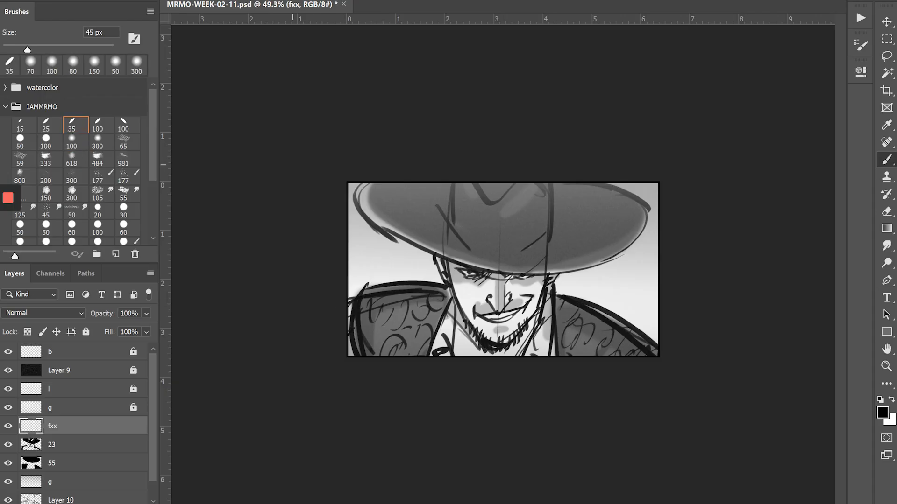
left_click_drag(613, 290, 625, 294)
left_click_drag(380, 271, 376, 271)
mouse_move(394, 331)
left_mouse_down()
mouse_move(408, 342)
mouse_move(389, 326)
left_mouse_up()
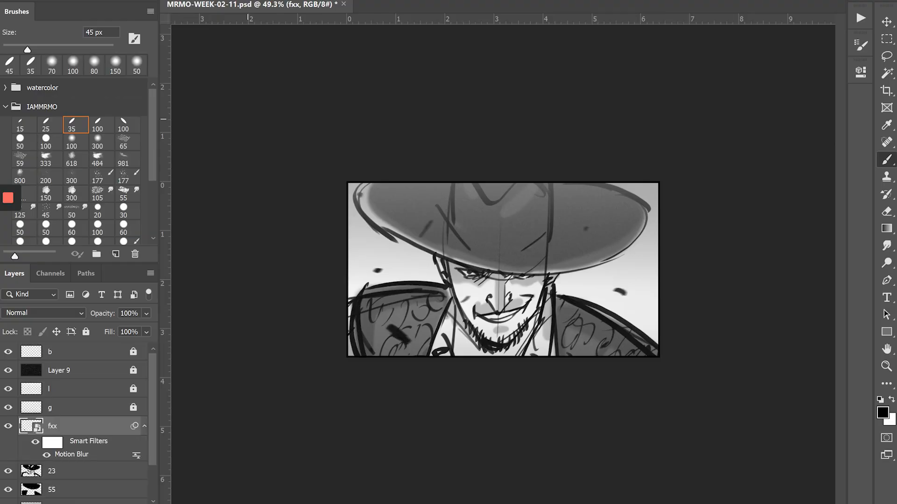
- Set the fxx layer's Motion Blur smart filter to a distance of 47 pixels
double_click(71, 455)
left_click_drag(100, 274, 114, 274)
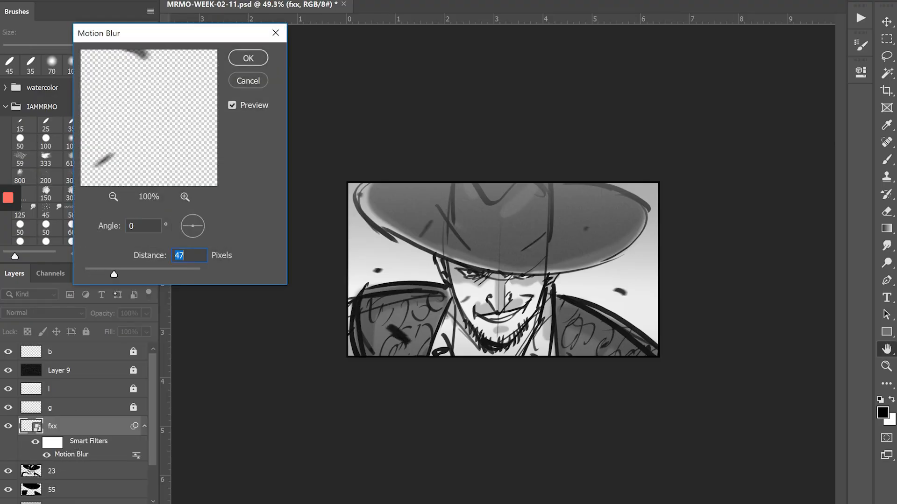
key("Return")
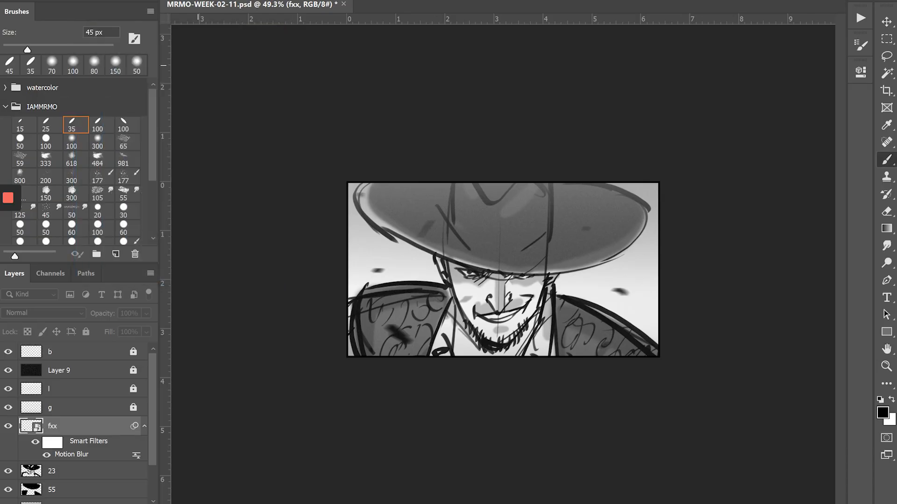
- Save the storyboard document, and save it again through Save As under the file name MRMO-WEEK-02-11
key("ctrl+s")
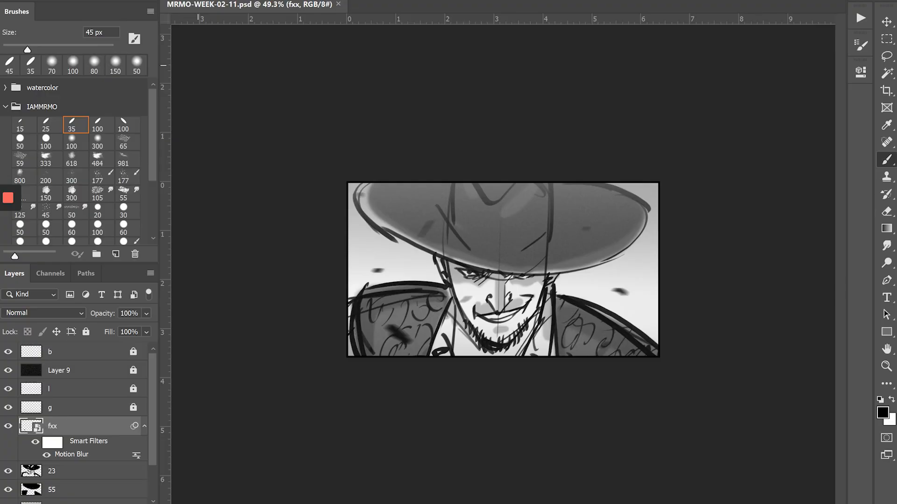
key("ctrl+shift+s")
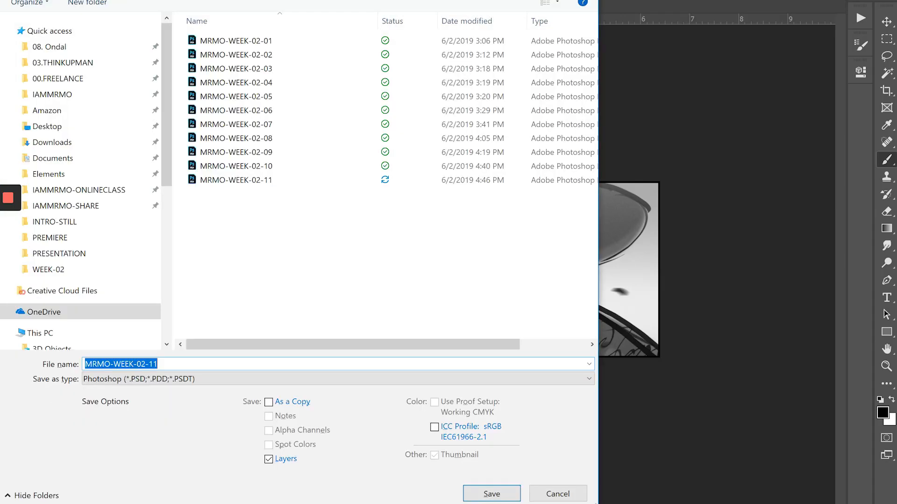
key("Return")
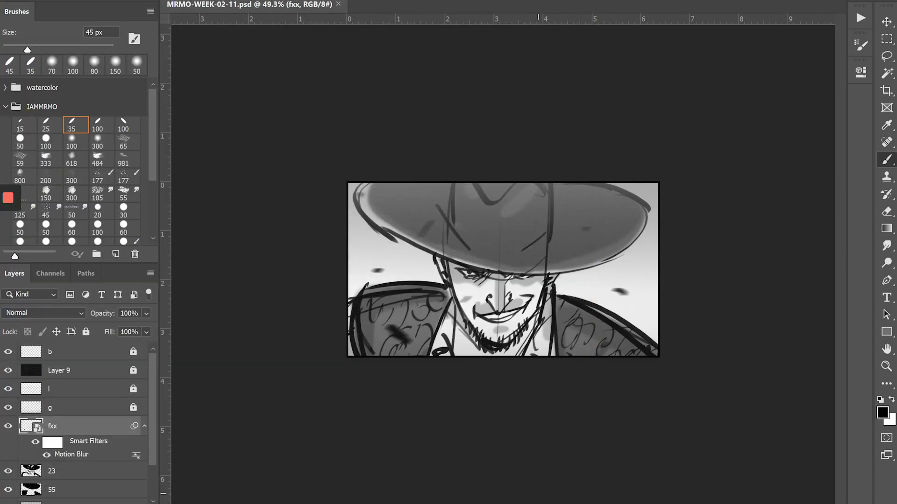
key("z")
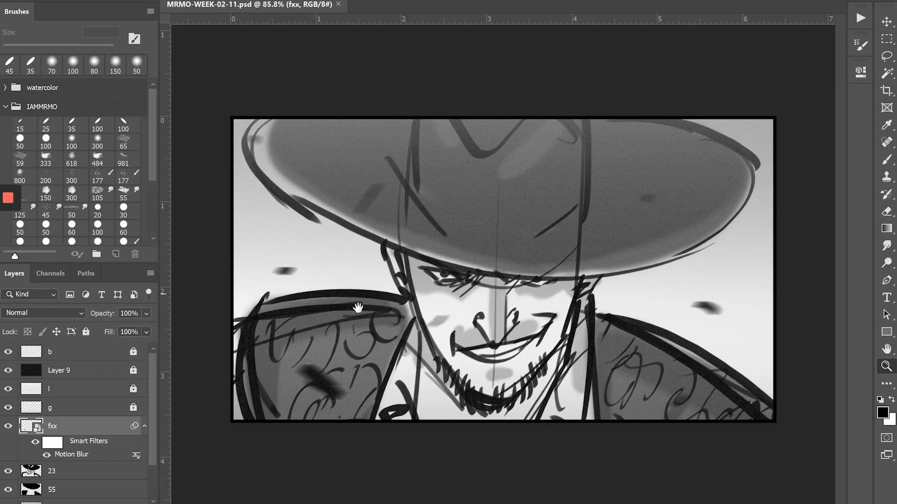